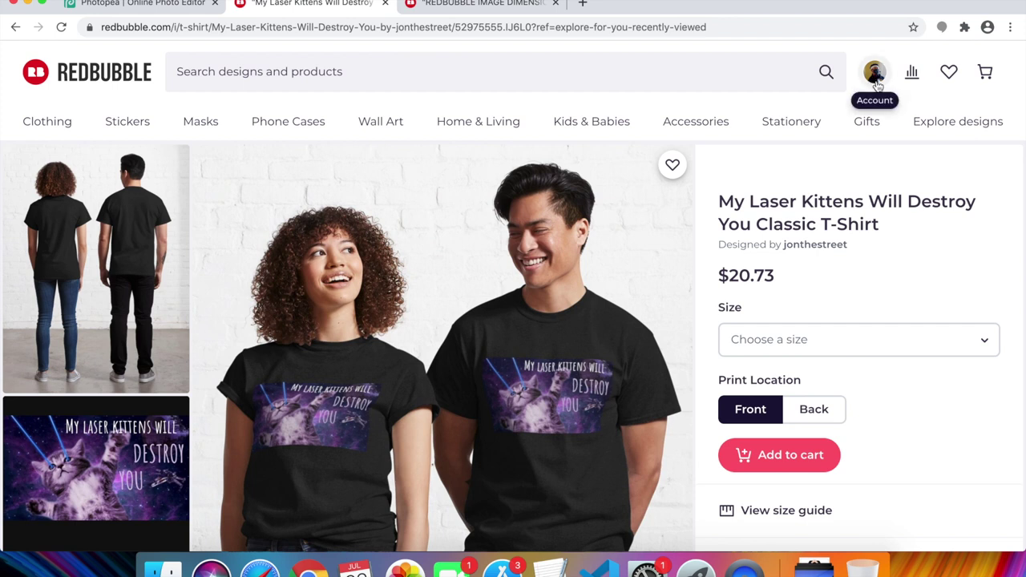
Open the payment details in the Redbubble account settings and review the Getting Paid section
left_click(875, 77)
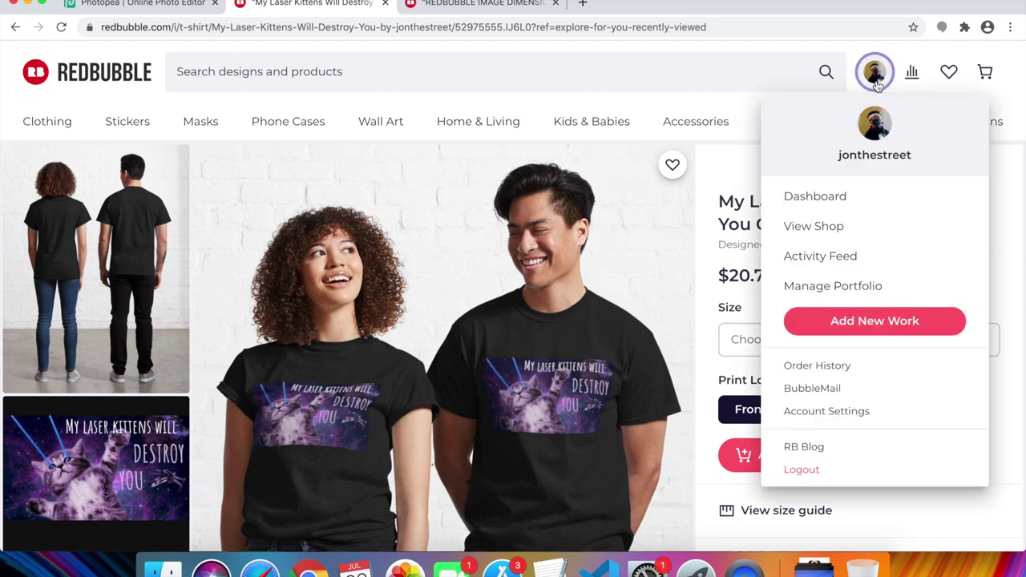
left_click(843, 412)
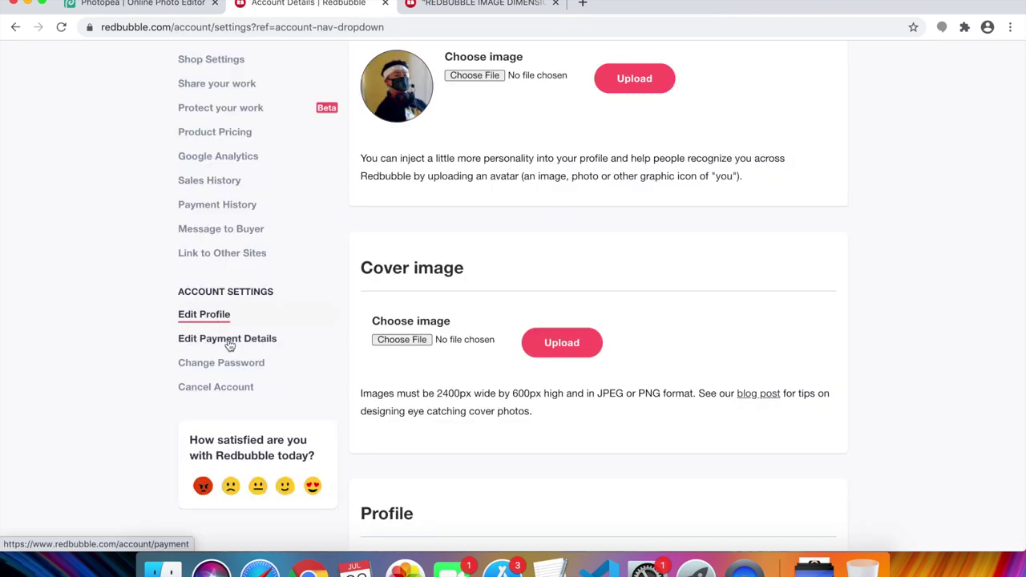
left_click(232, 346)
scroll(648, 352, "down", 5)
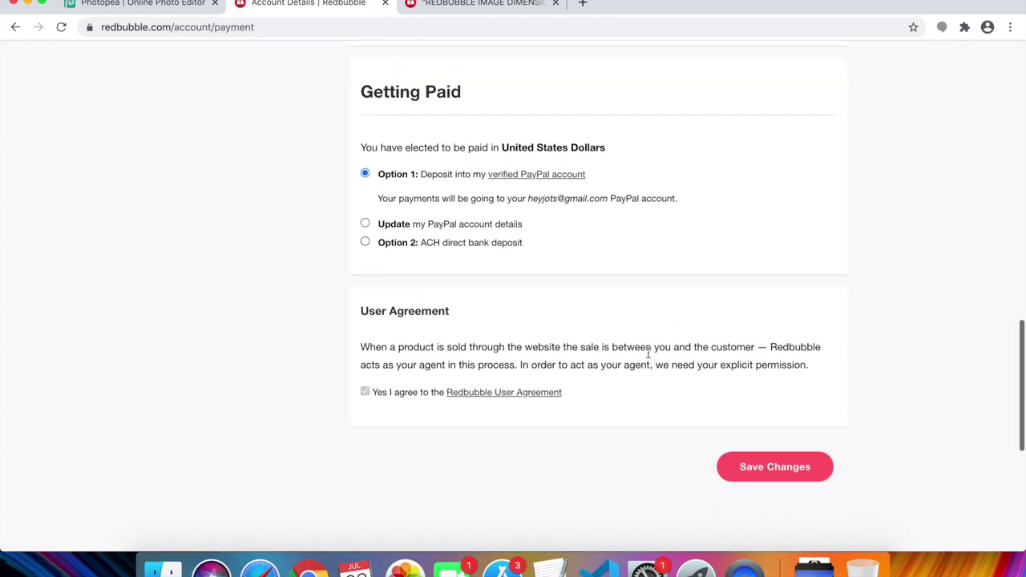
left_click_drag(363, 96, 468, 94)
left_click(625, 101)
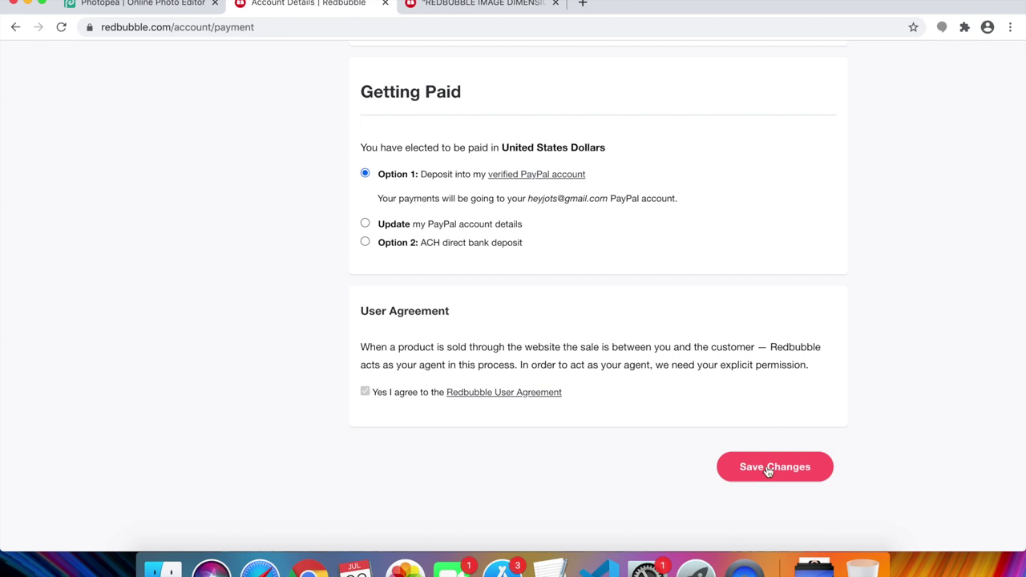
Switch to Photopea and start a new project named RB Shirt
left_click(153, 6)
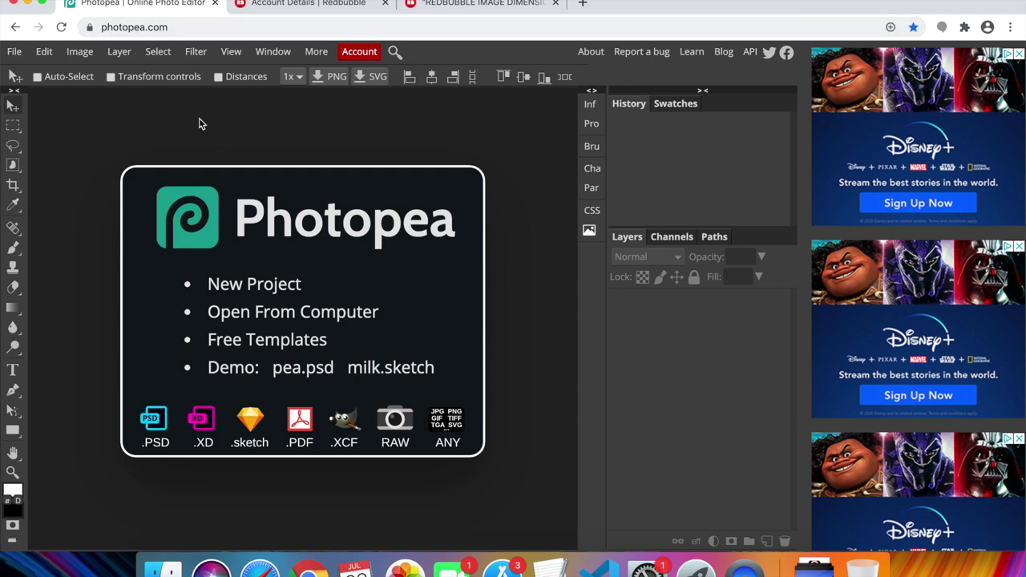
left_click(191, 27)
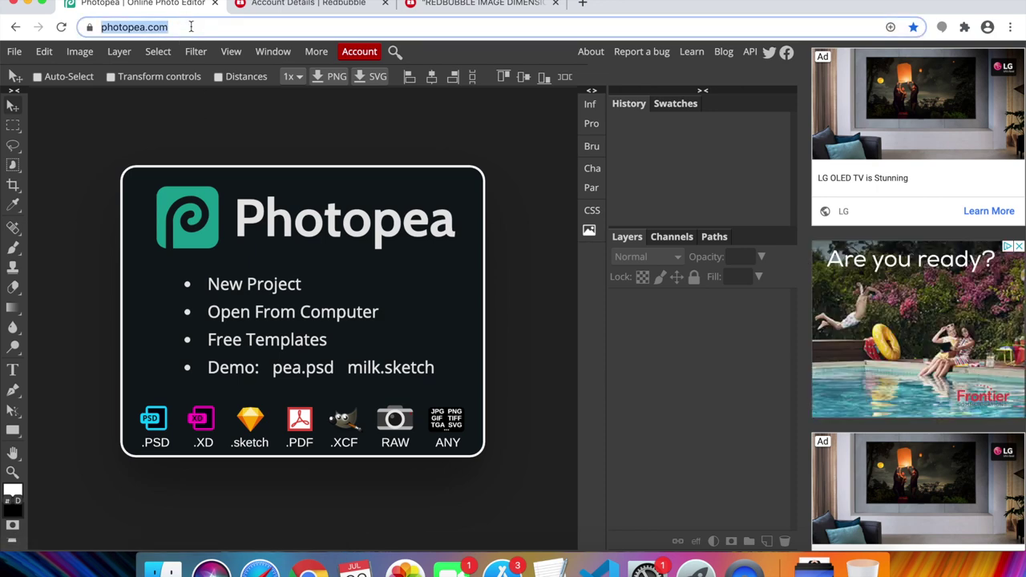
left_click(120, 139)
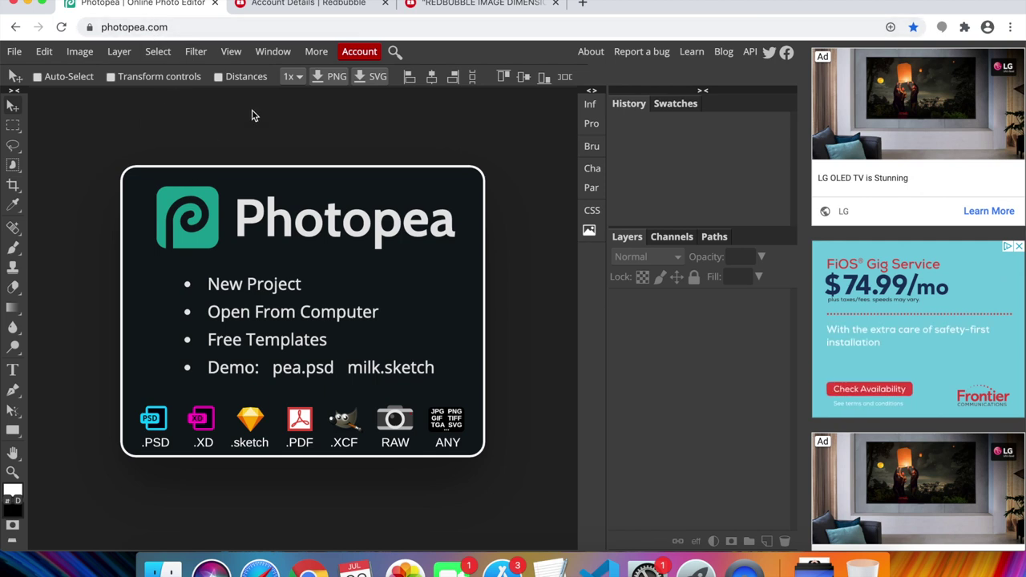
left_click(305, 7)
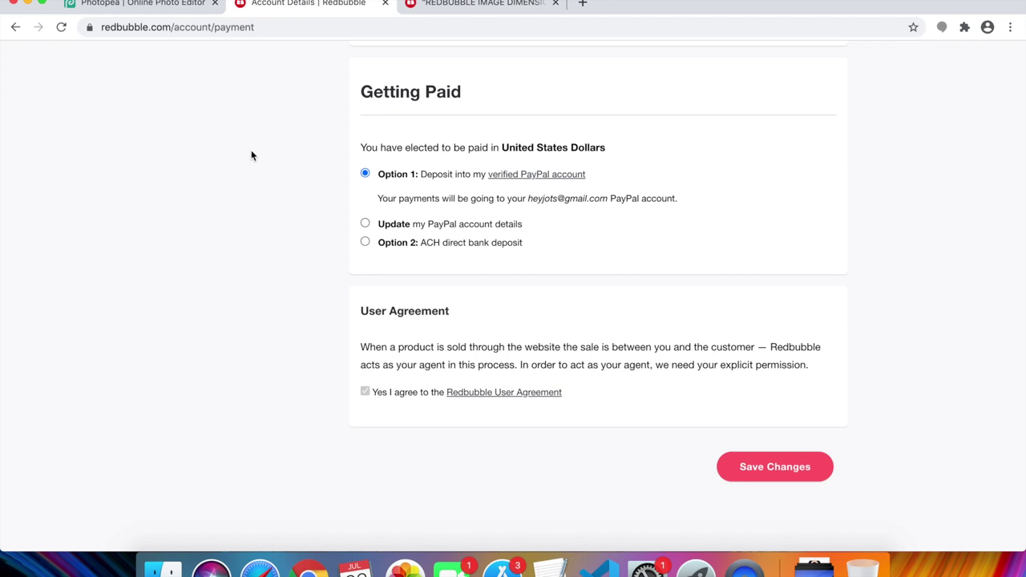
left_click(168, 6)
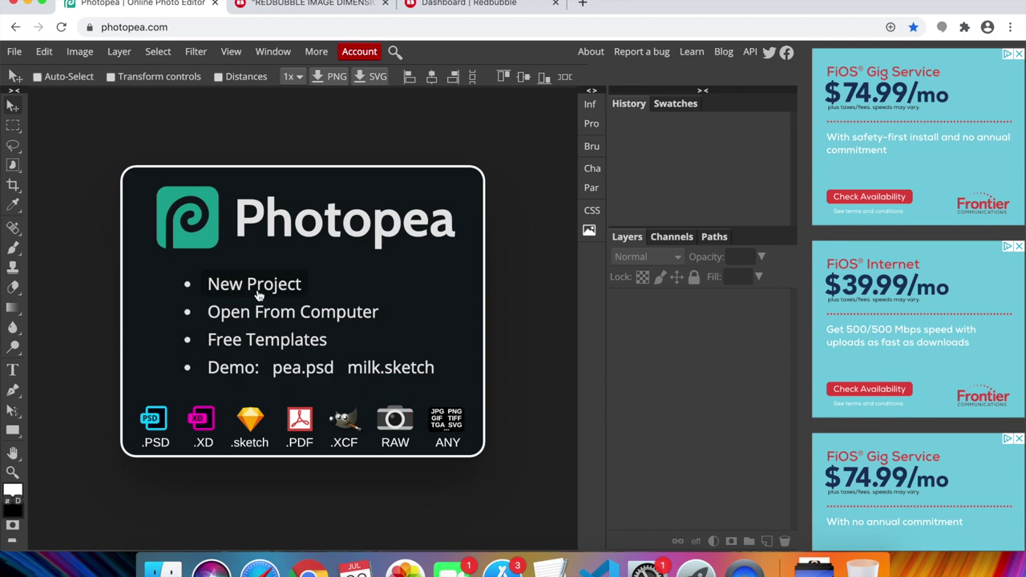
left_click(14, 51)
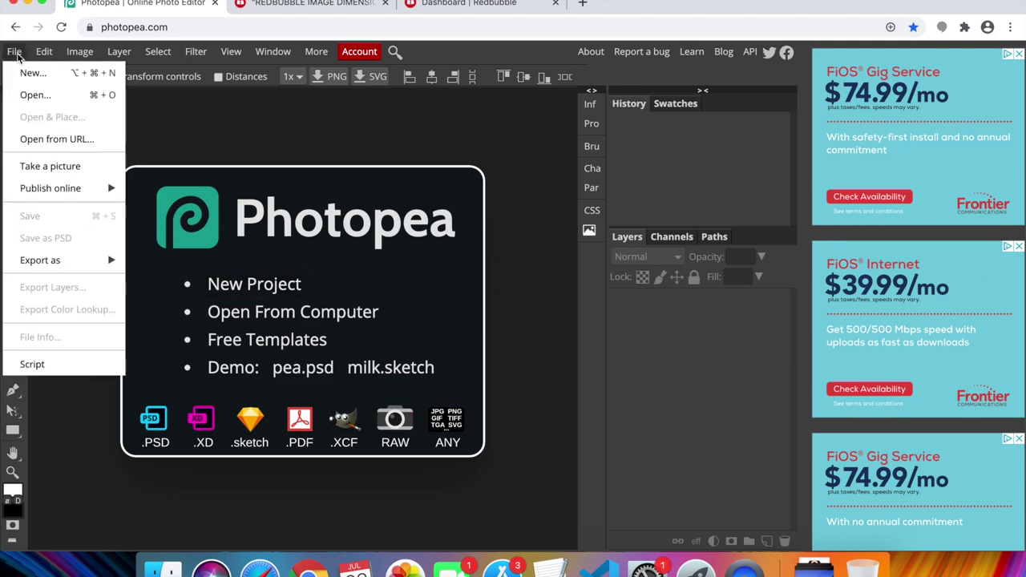
left_click(31, 74)
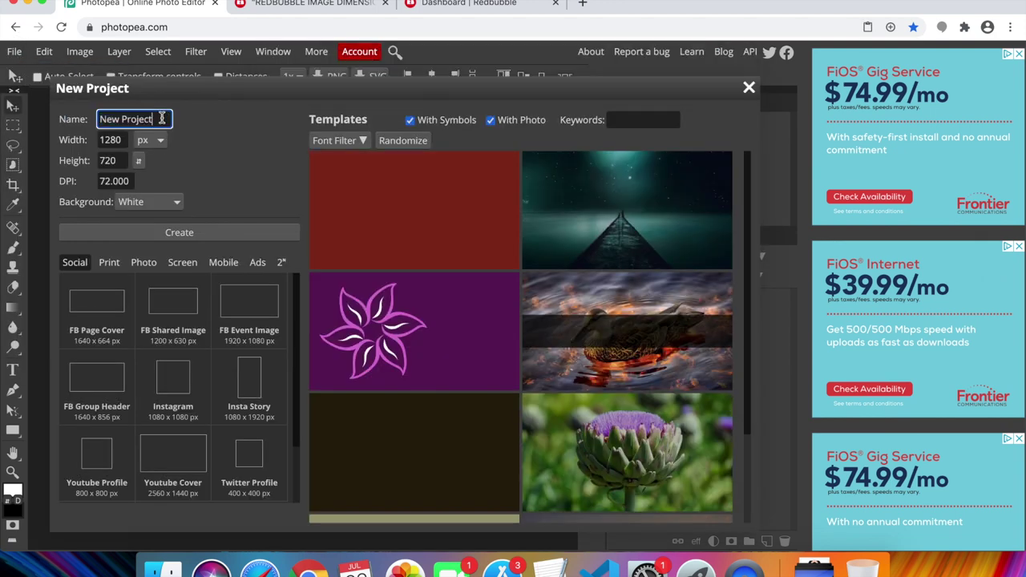
type("RB ")
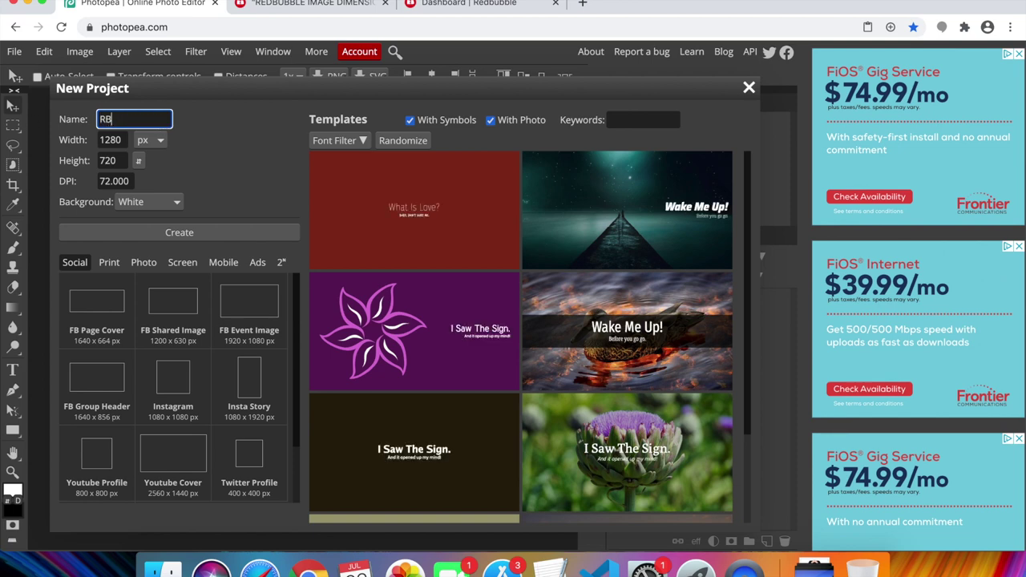
type("Shirt")
left_click(122, 139)
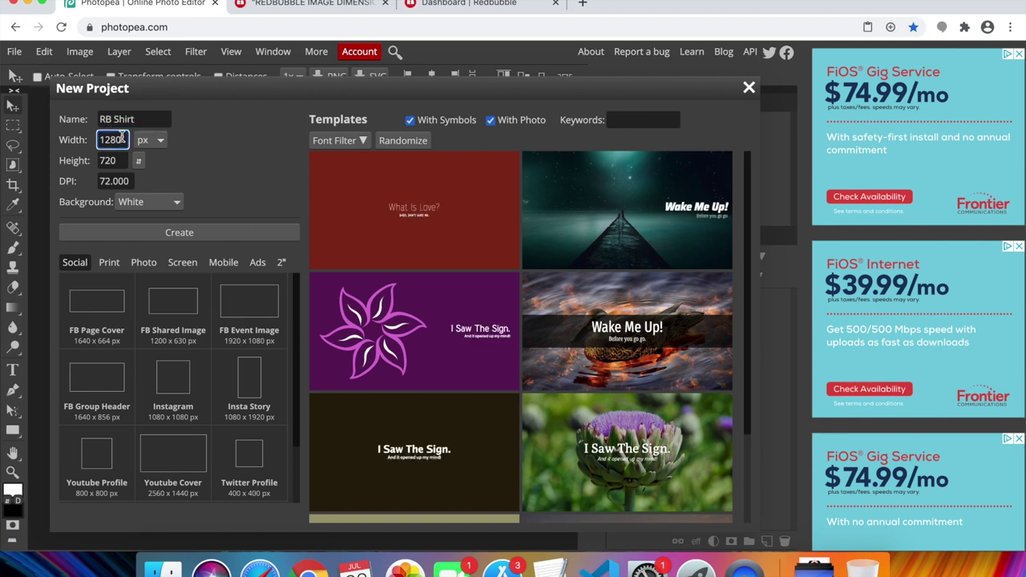
Look up the recommended pixel dimensions for apparel in the Redbubble image dimensions article
left_click(309, 4)
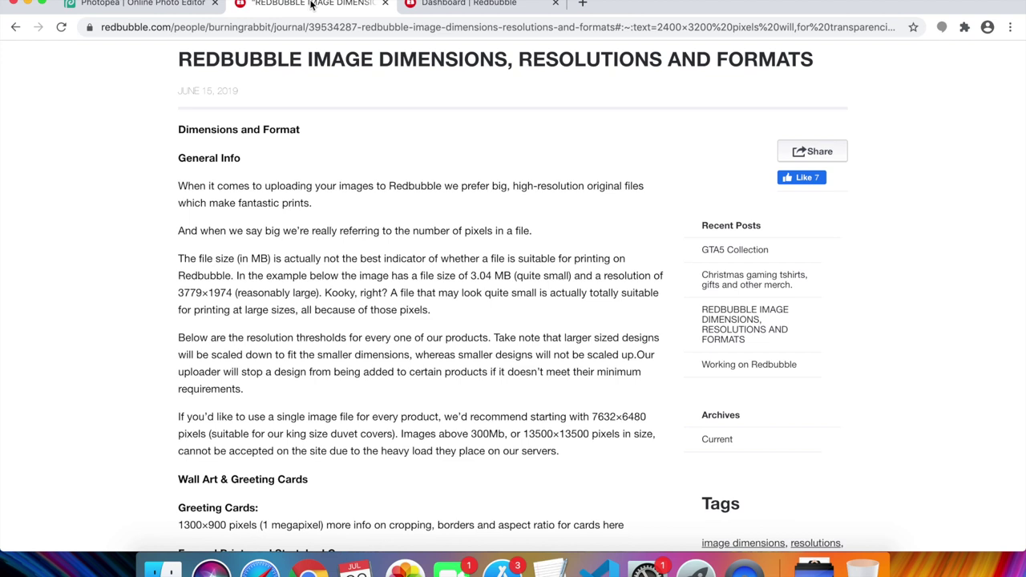
left_click_drag(183, 59, 482, 72)
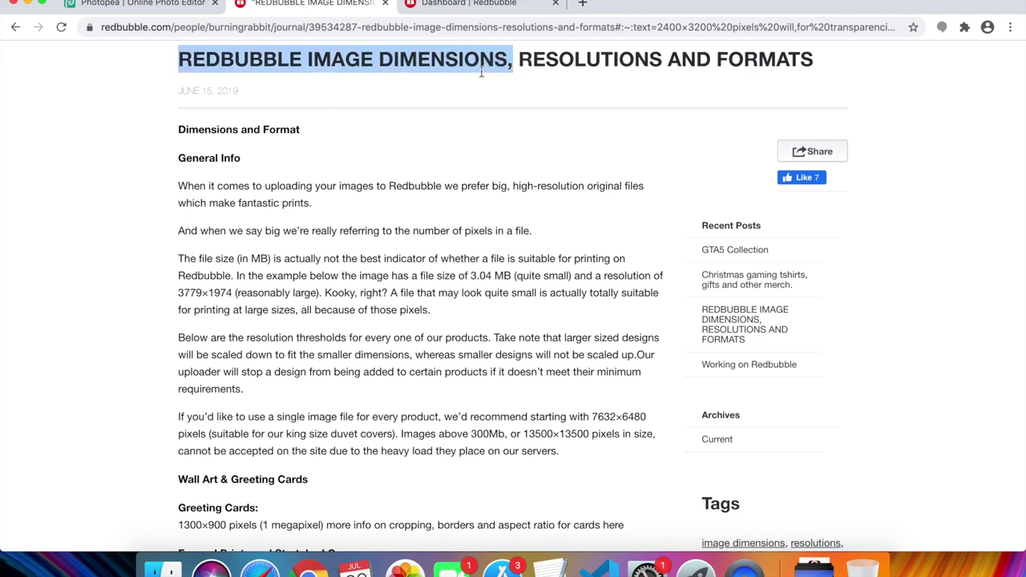
left_click(146, 122)
scroll(227, 202, "down", 5)
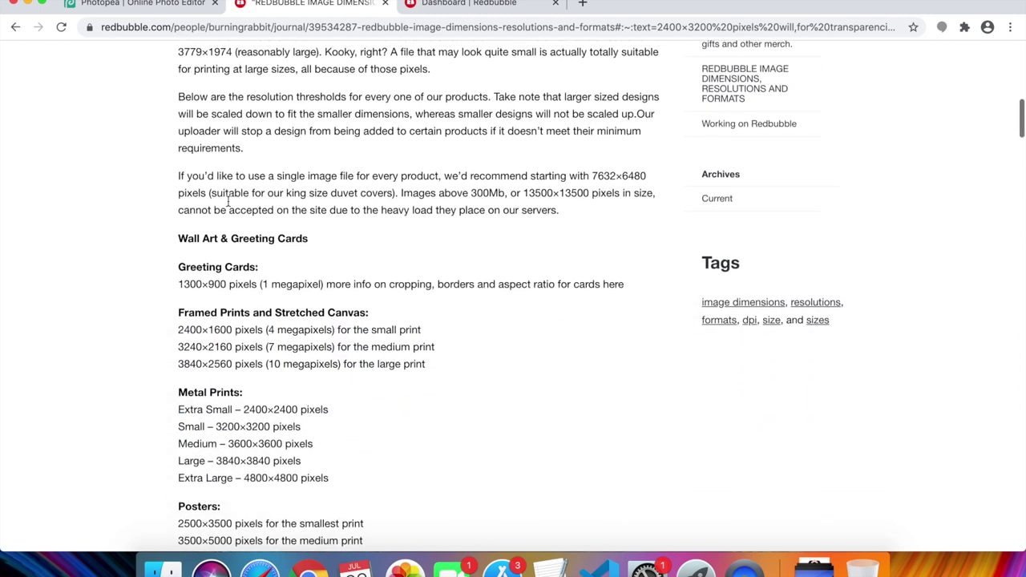
scroll(227, 204, "down", 1)
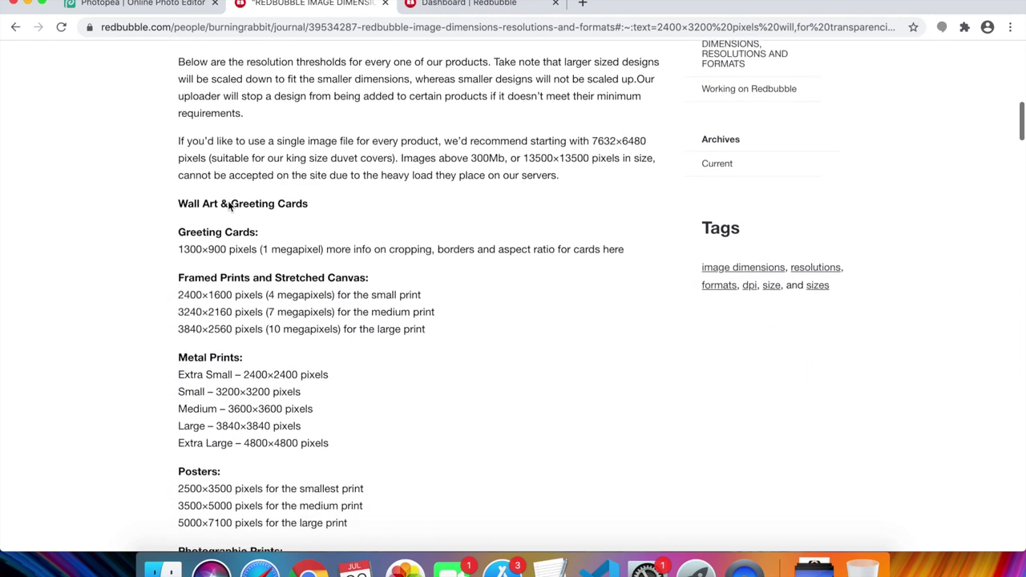
scroll(228, 232, "down", 1)
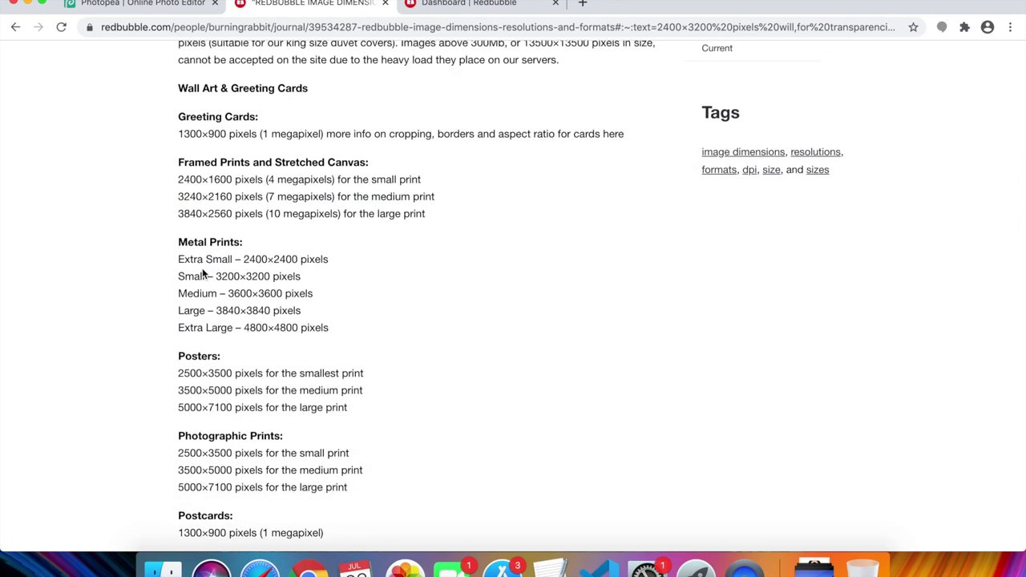
scroll(216, 366, "down", 7)
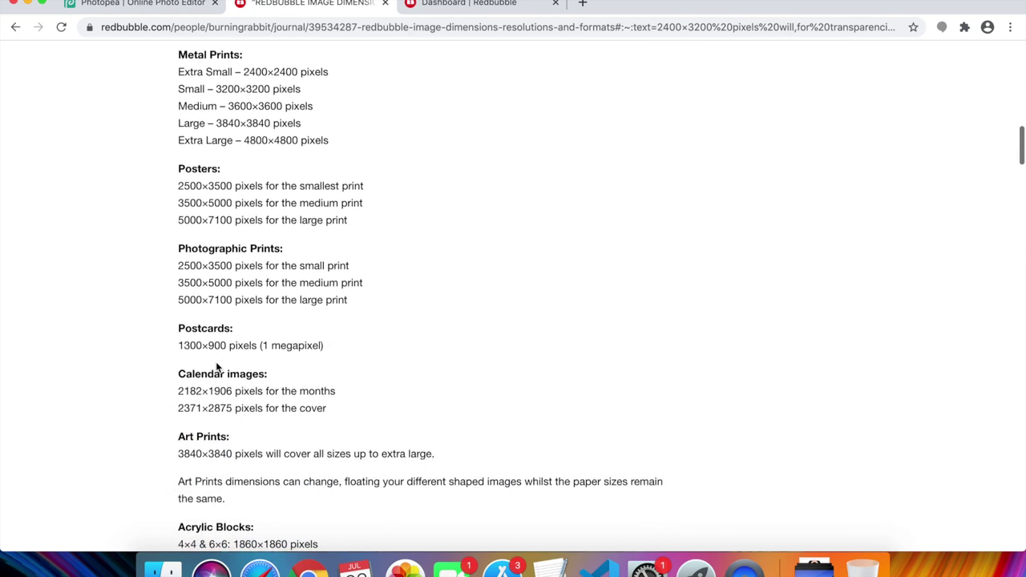
scroll(216, 363, "down", 3)
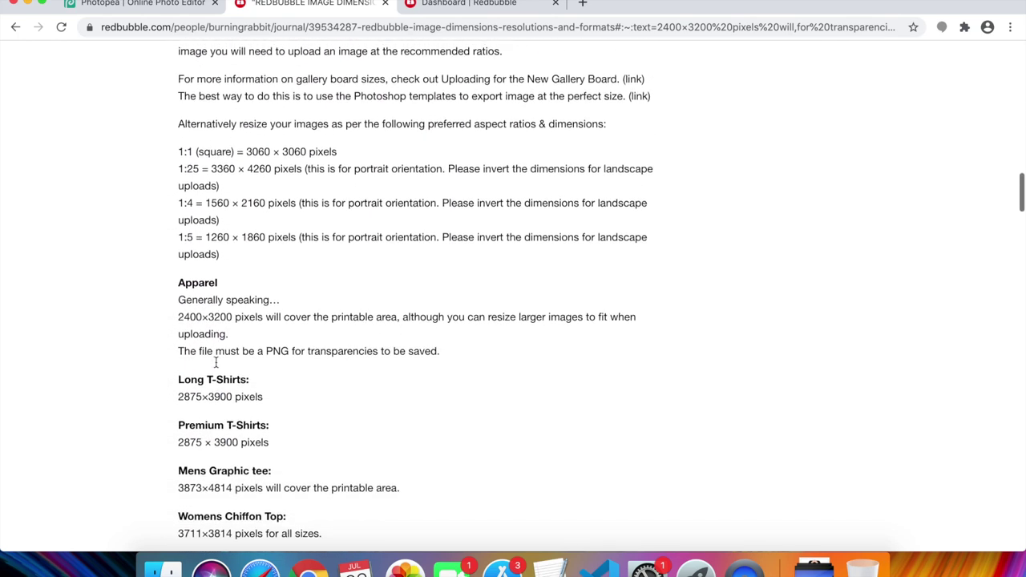
left_click_drag(181, 277, 231, 276)
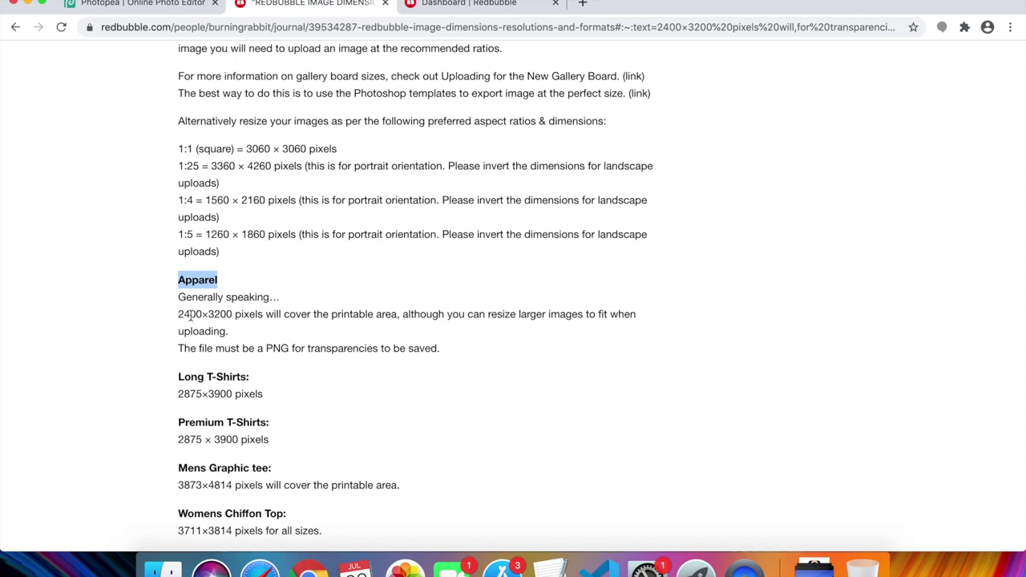
left_click_drag(181, 315, 233, 314)
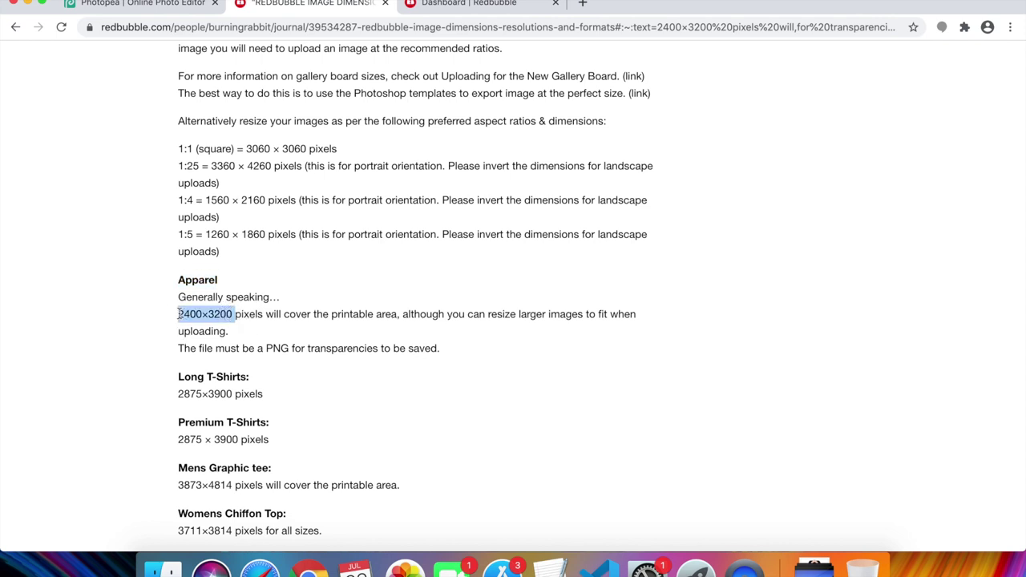
Set the new Photopea project's width to 2400 px and its height to 3200 px
left_click(140, 4)
type("2400")
key("Tab")
type("32")
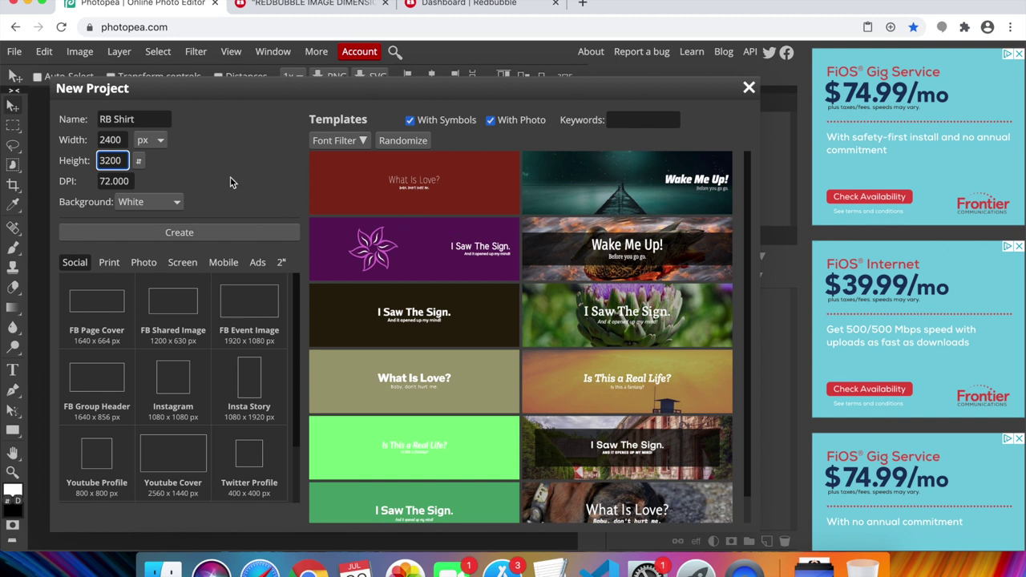
Set the new project's resolution to 300 DPI
left_click(114, 181)
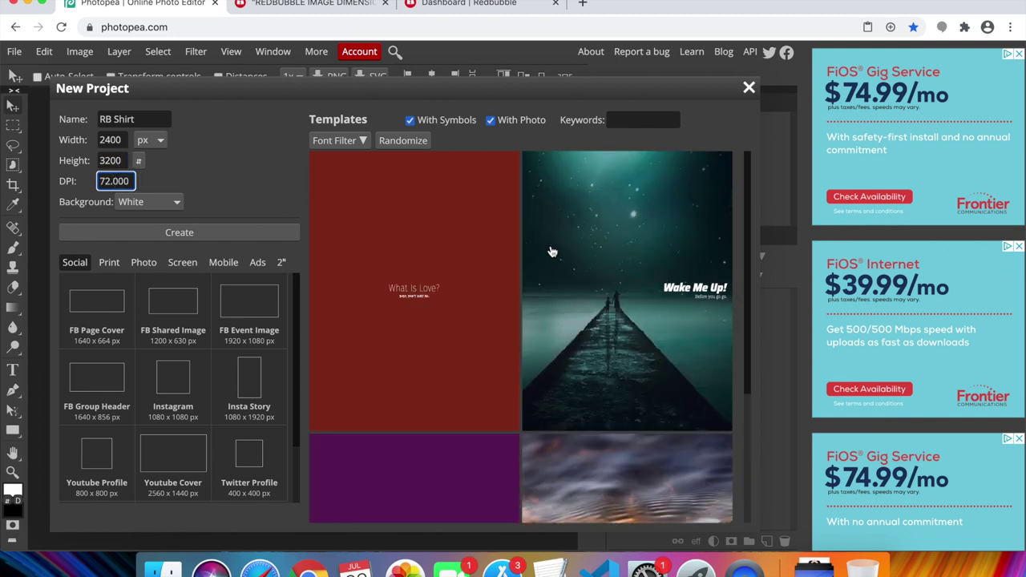
scroll(551, 252, "down", 3)
scroll(550, 252, "down", 2)
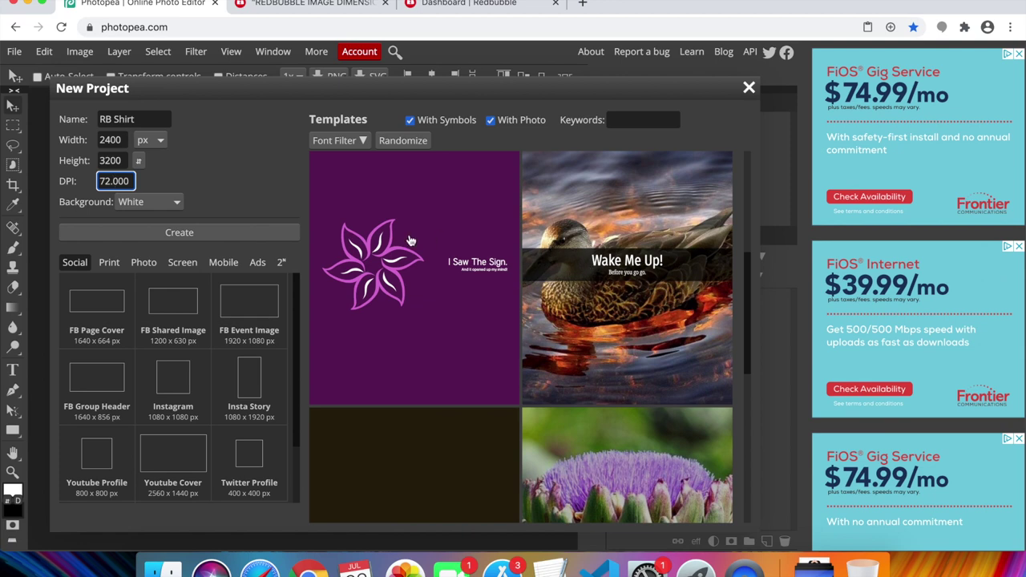
scroll(411, 239, "up", 3)
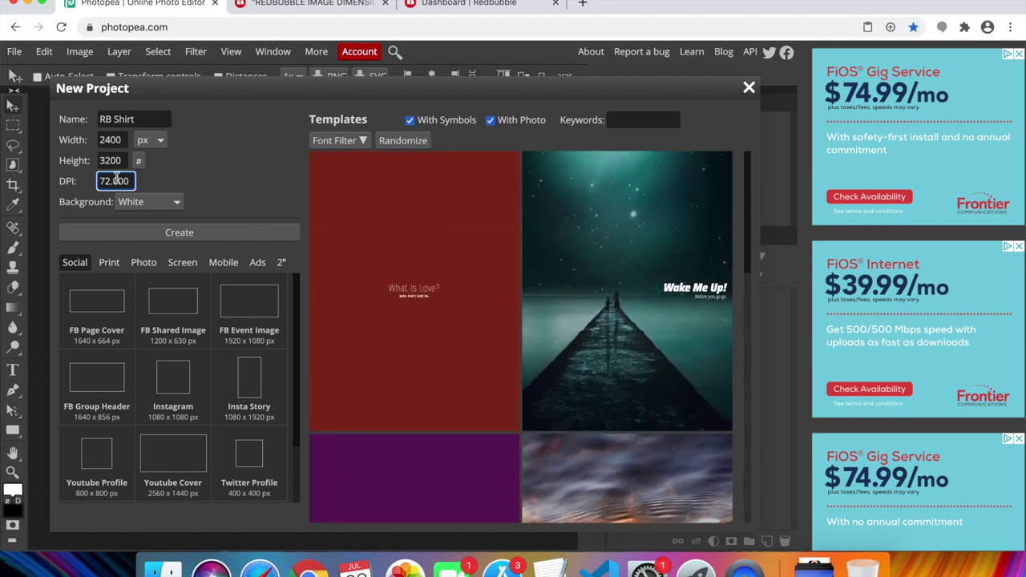
double_click(123, 183)
left_click_drag(124, 183, 94, 181)
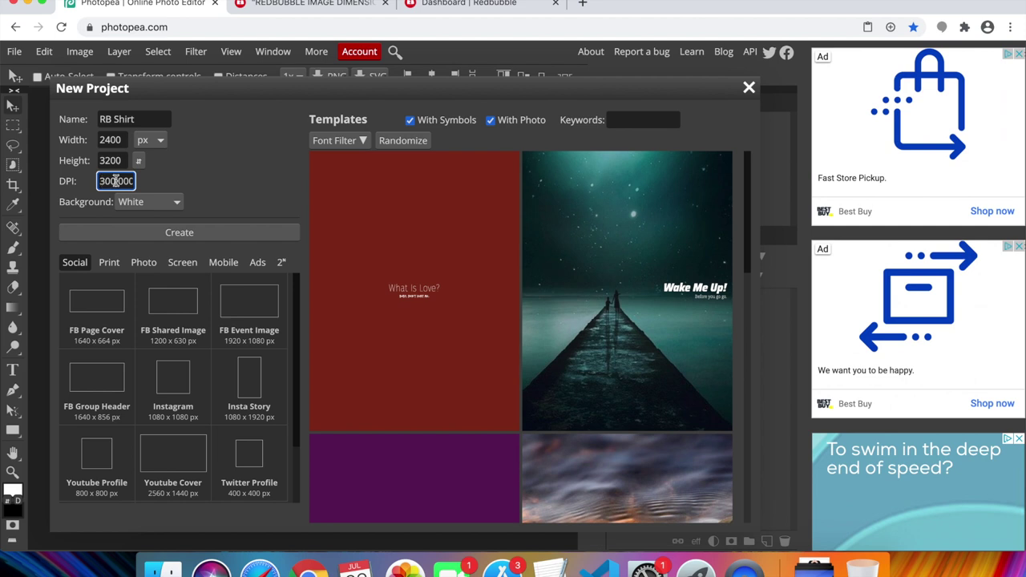
double_click(117, 182)
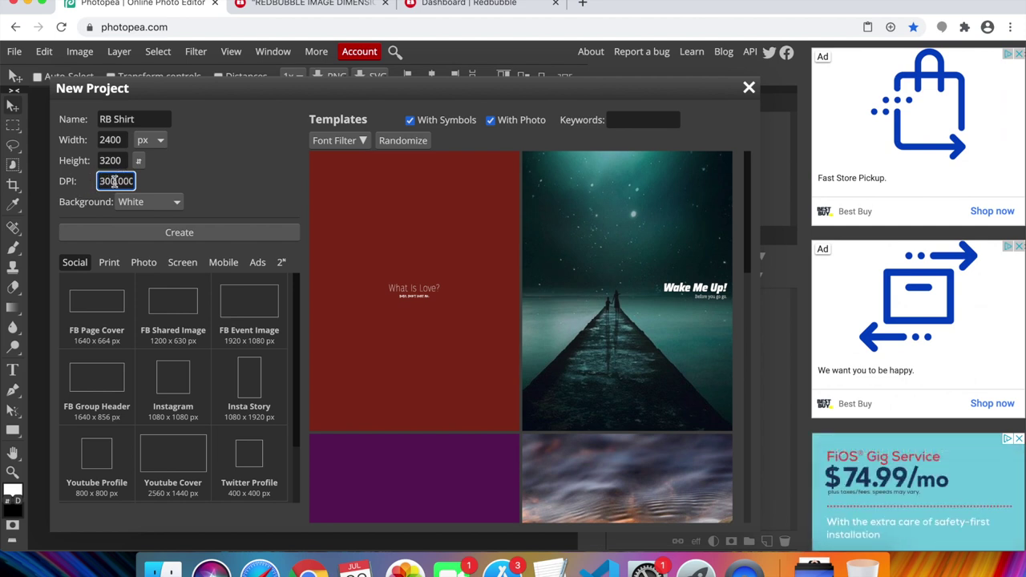
double_click(117, 181)
double_click(120, 161)
type("13333")
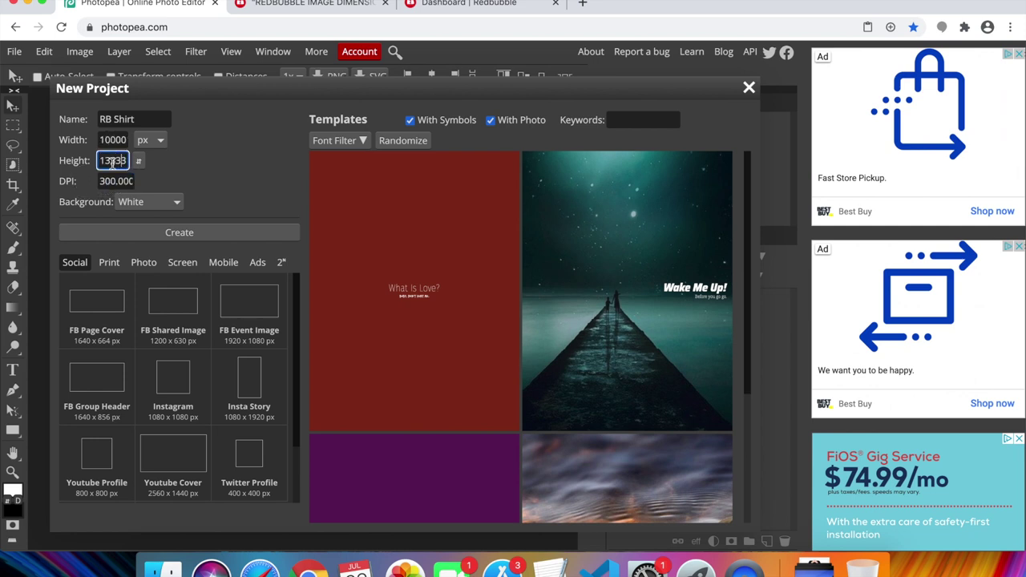
Re-enter the project size as 2400 px wide and 3200 px high at the new resolution
double_click(112, 139)
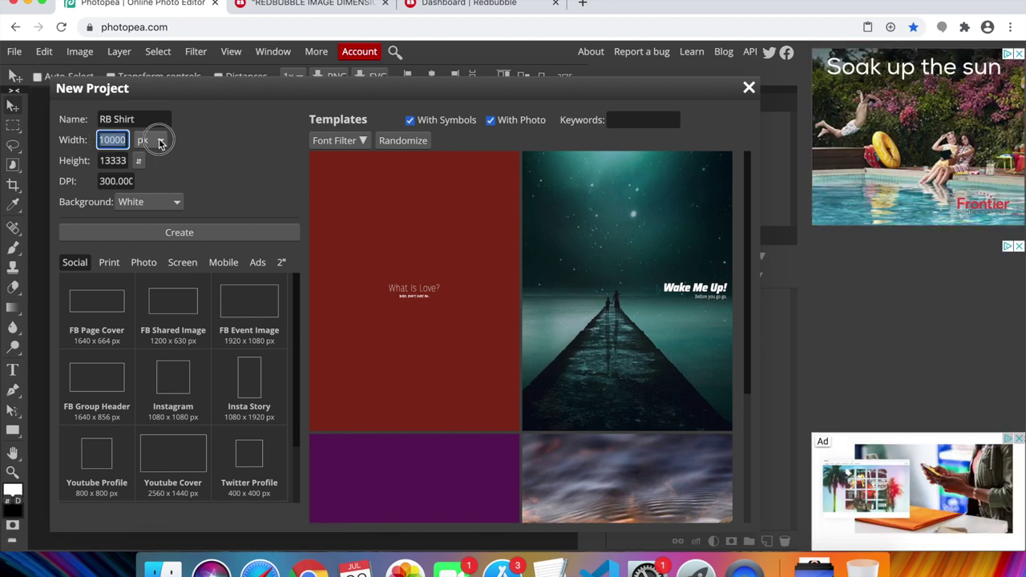
type("2400")
key("Tab")
type("3200")
left_click(111, 139)
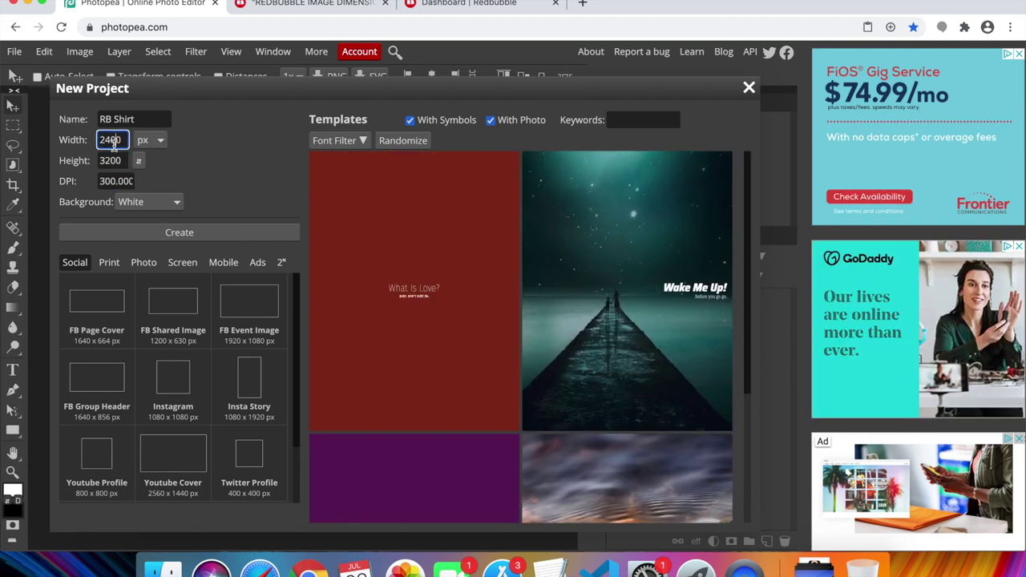
scroll(670, 278, "down", 1)
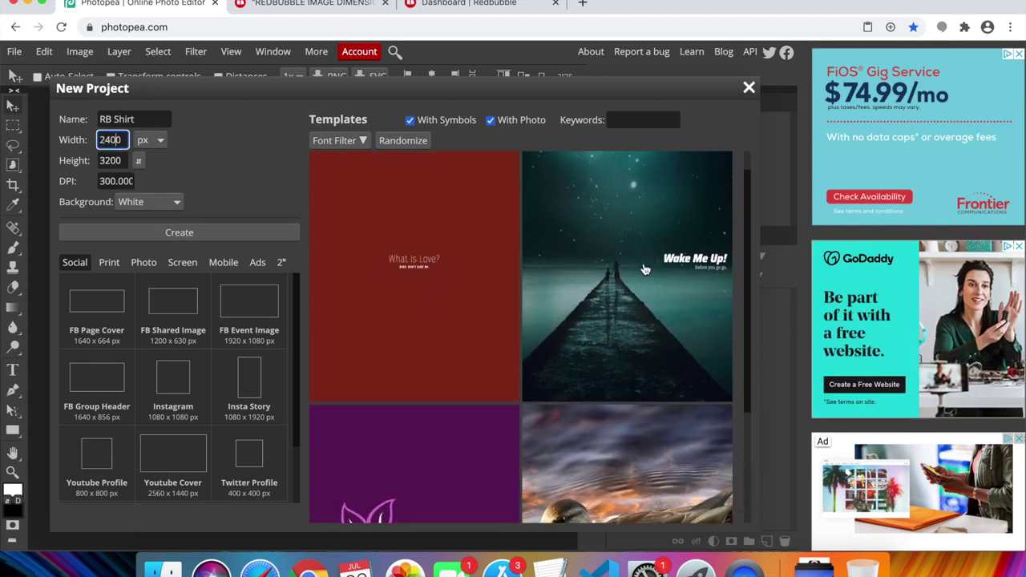
Set the project background to Transparent and open the pier template with the "Wake Me Up!" text
left_click(174, 202)
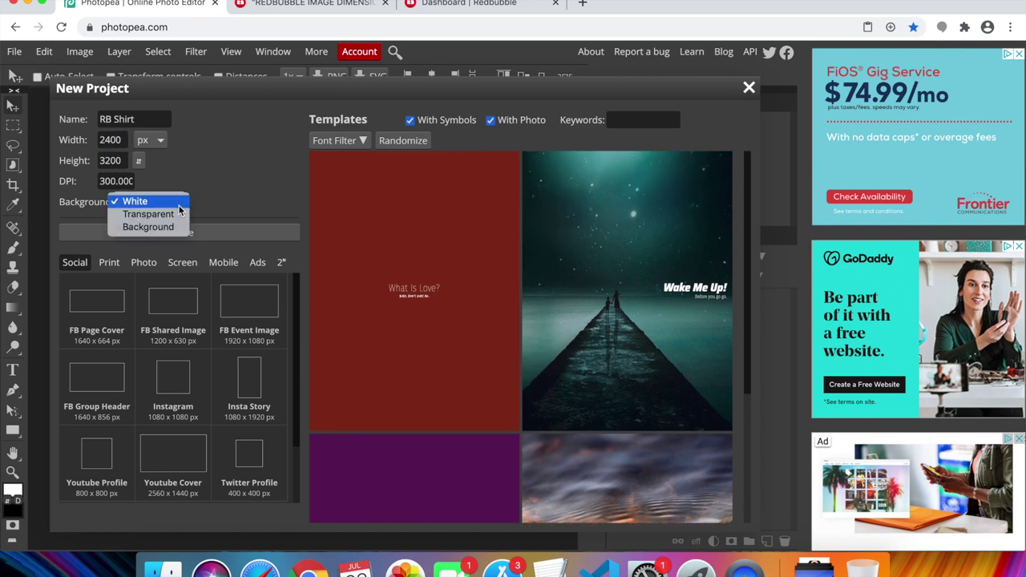
left_click(148, 214)
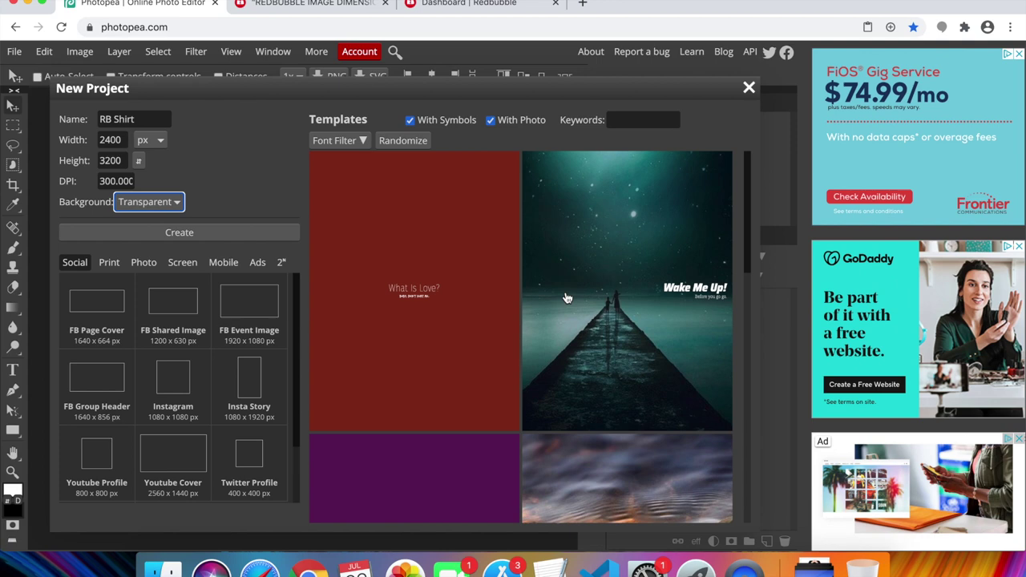
left_click(662, 301)
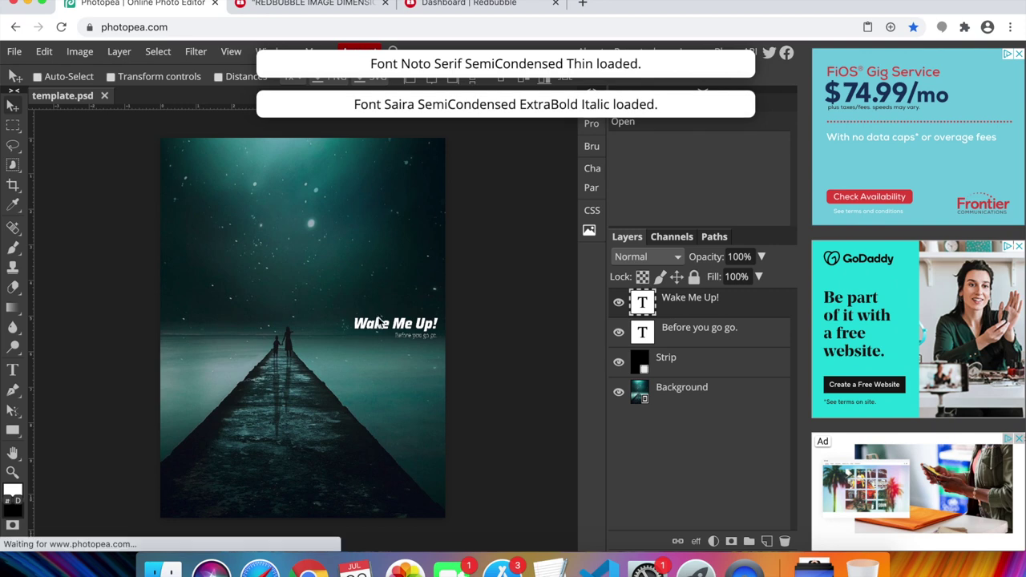
Hide the "Wake Me Up!" and "Before you go go." text layers
left_click(618, 305)
left_click(617, 305)
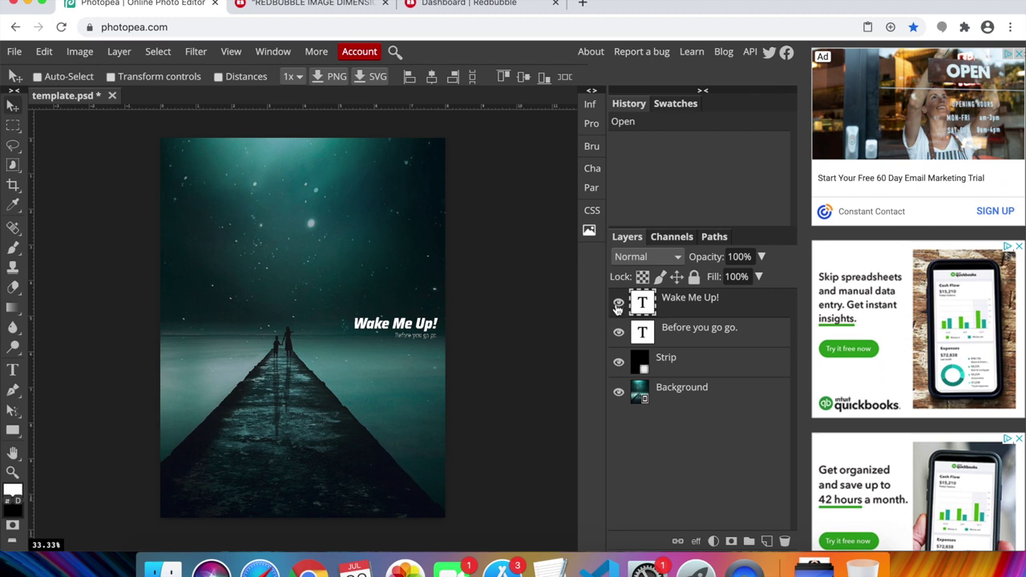
left_click(682, 336)
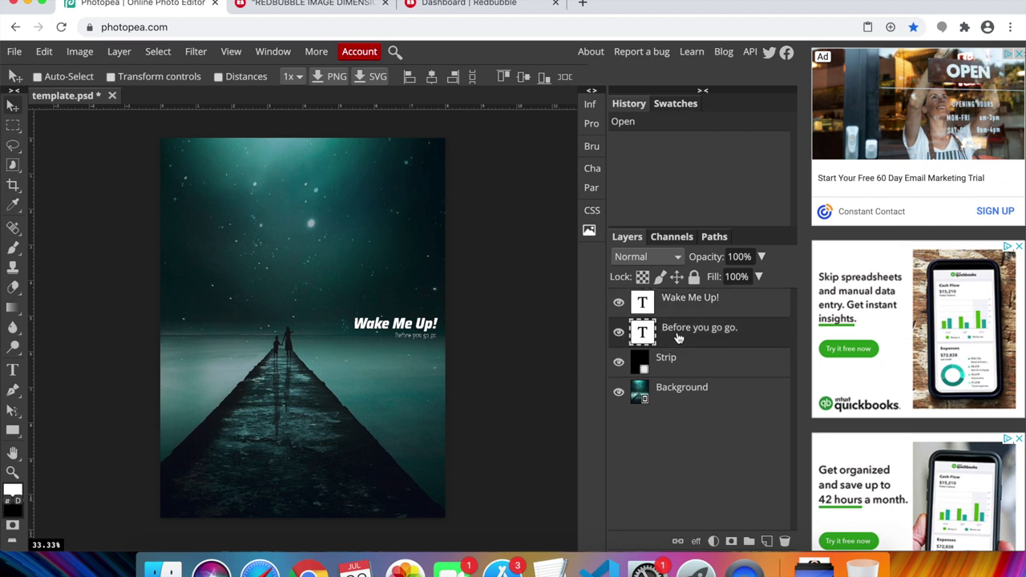
left_click(619, 333)
left_click(618, 333)
left_click(618, 333)
left_click(619, 303)
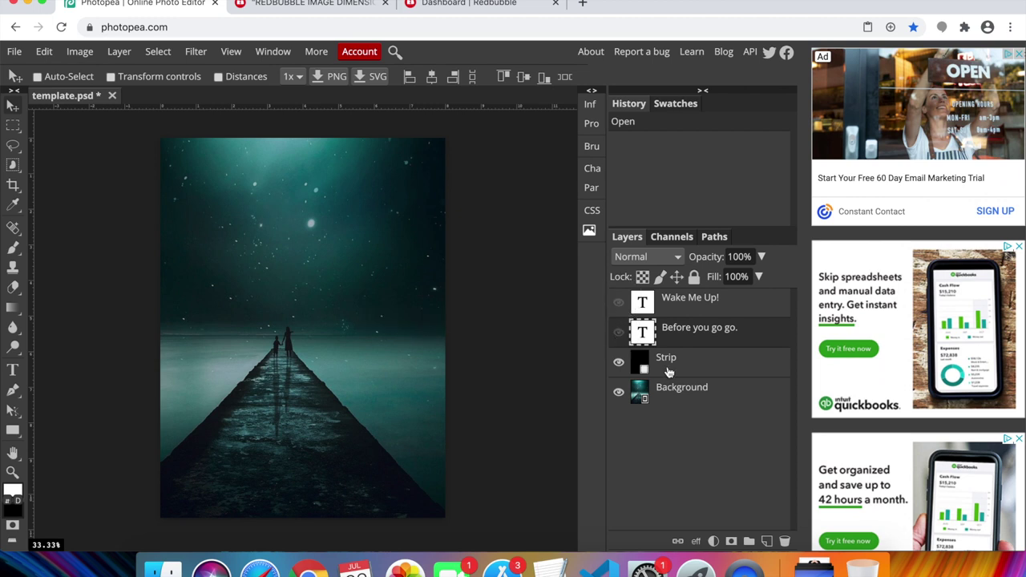
Toggle the Strip layer to check its effect, leaving it hidden, and hide the Background layer
left_click(636, 366)
left_click(619, 362)
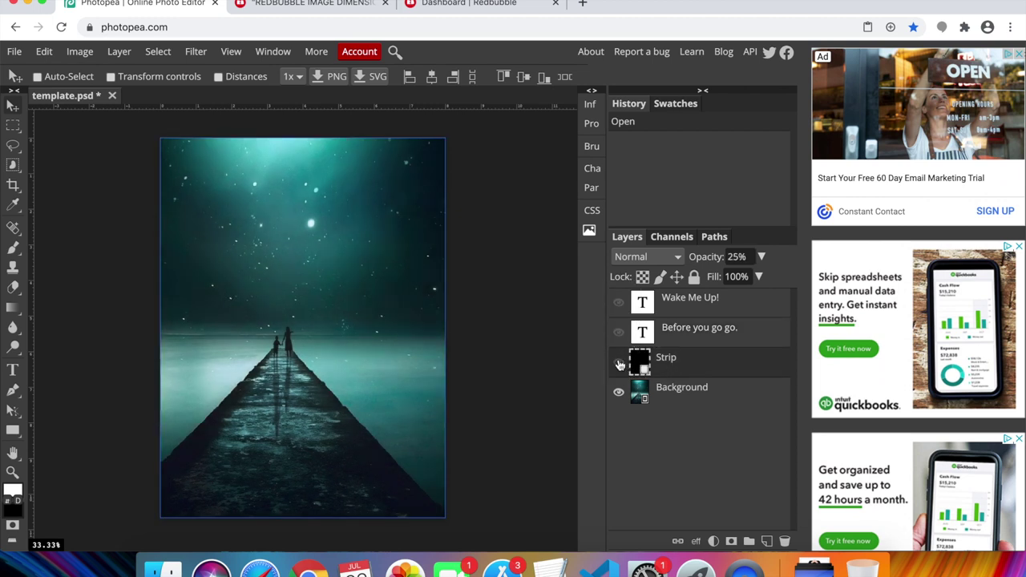
left_click(619, 363)
left_click(618, 363)
left_click(618, 363)
left_click(617, 364)
left_click(617, 393)
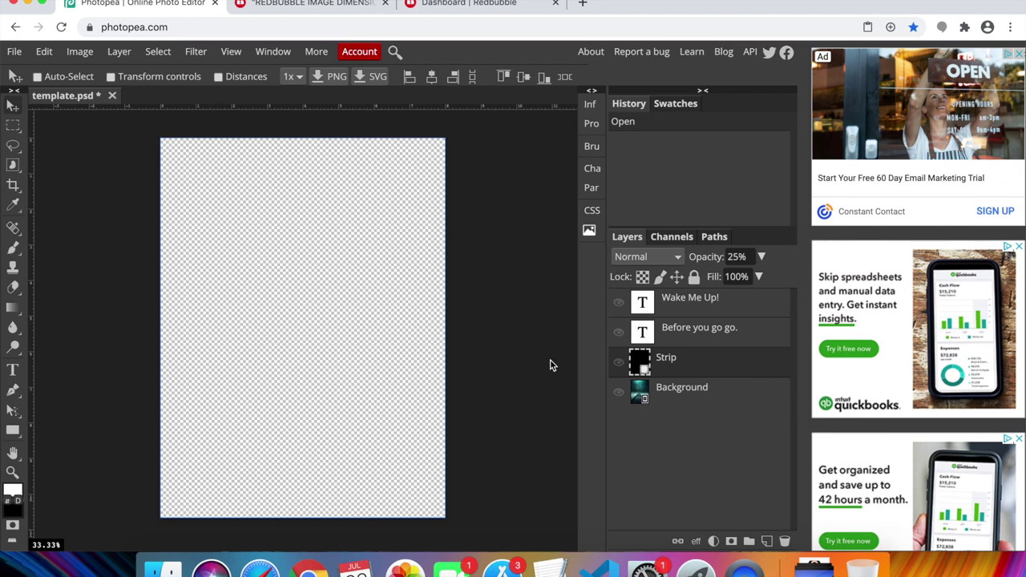
Delete the Background and Strip layers from the template
left_click(683, 400)
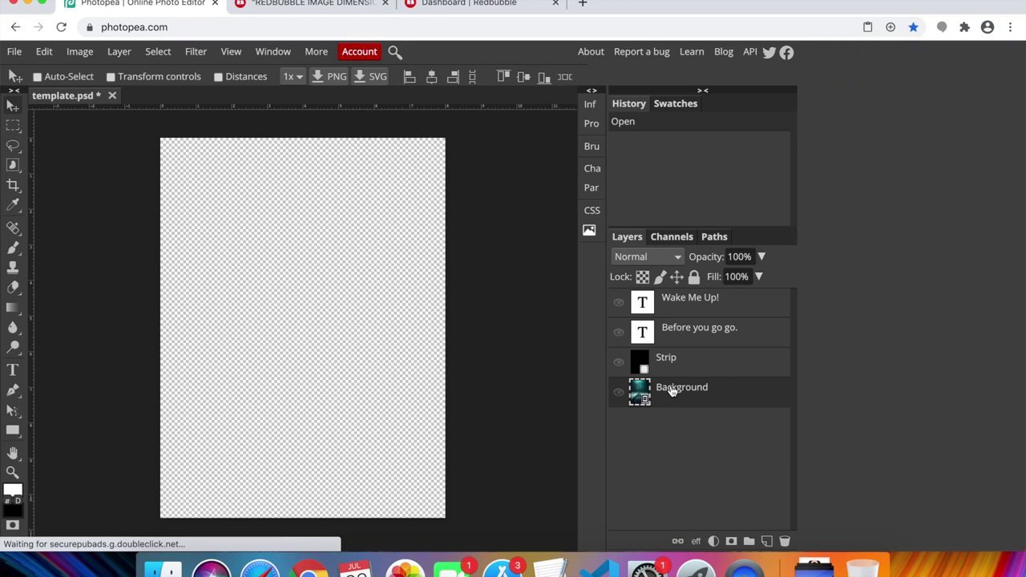
right_click(672, 390)
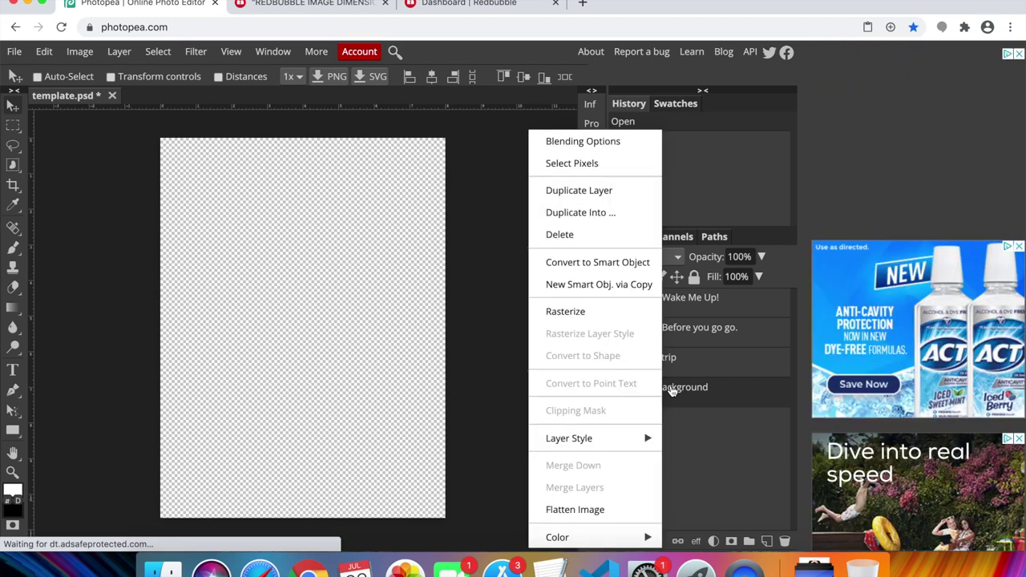
left_click(591, 232)
right_click(682, 362)
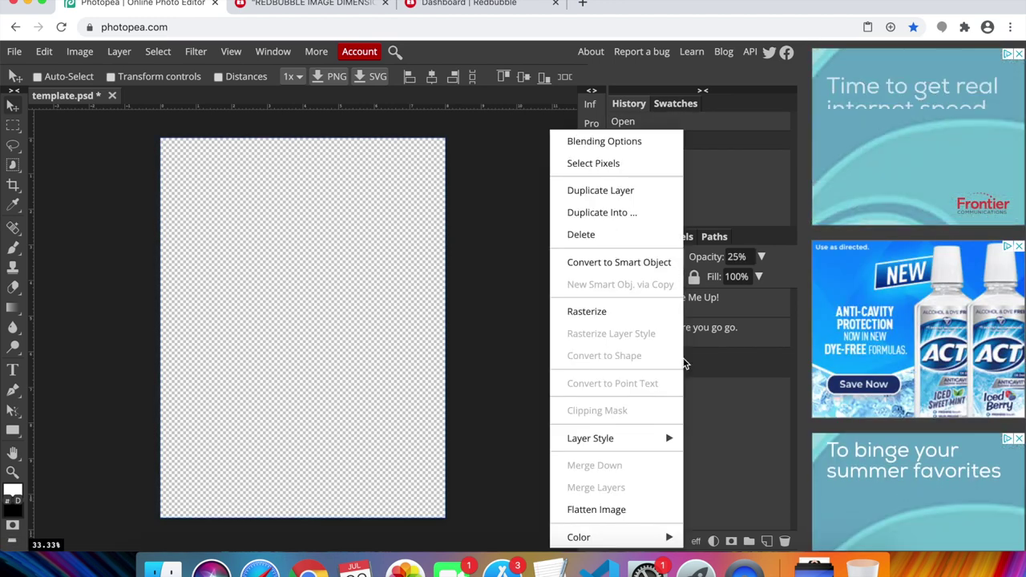
left_click(591, 234)
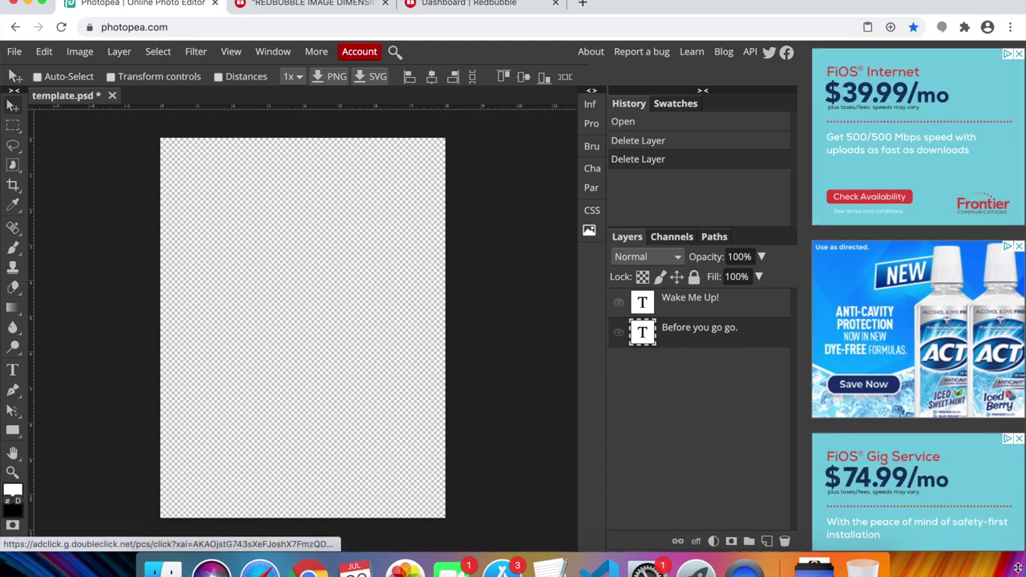
Place laser-cats.jpg from the desktop into the template and scale it to 187.50% so it spans the canvas width
left_click_drag(1021, 552, 945, 535)
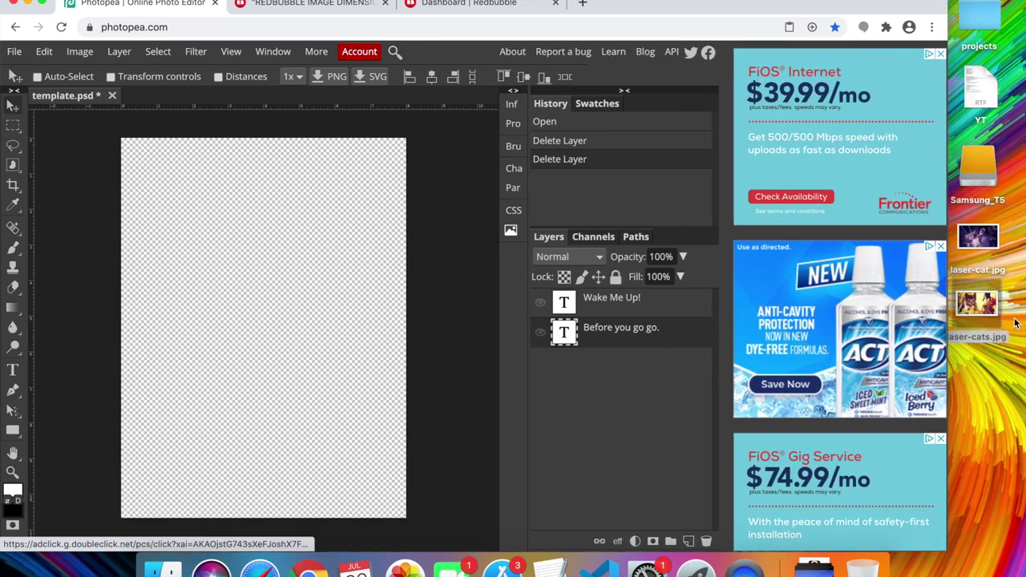
left_click(1004, 380)
left_click_drag(983, 320, 267, 332)
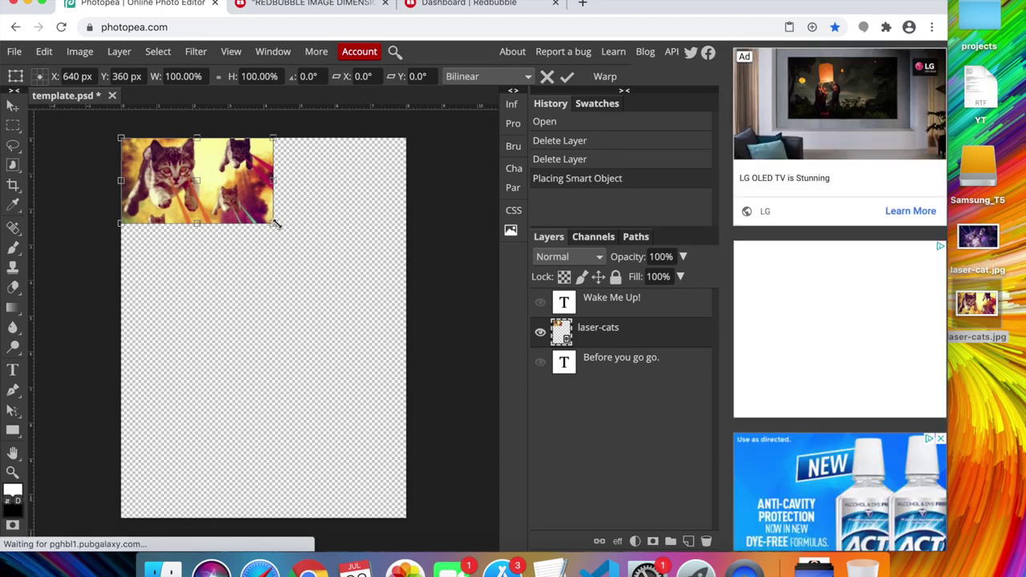
left_click_drag(274, 223, 405, 289)
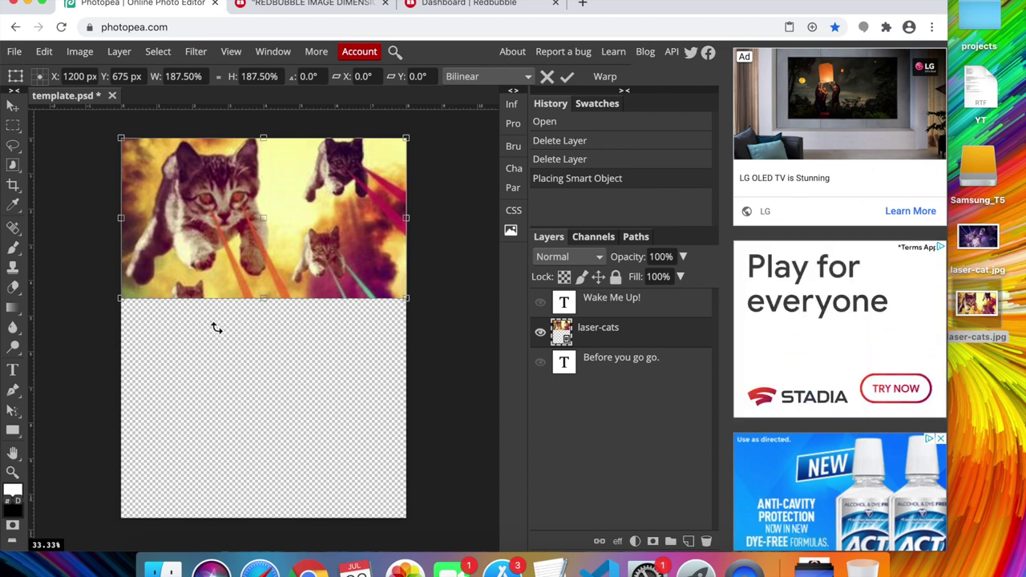
key("Return")
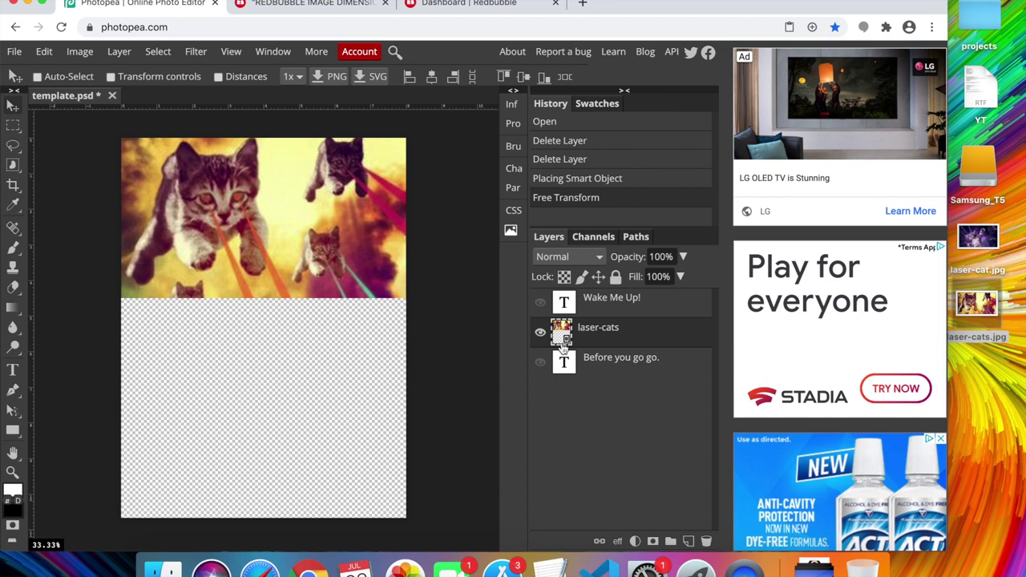
Show the "Wake Me Up!" text layer and move it onto the cat image
left_click(540, 302)
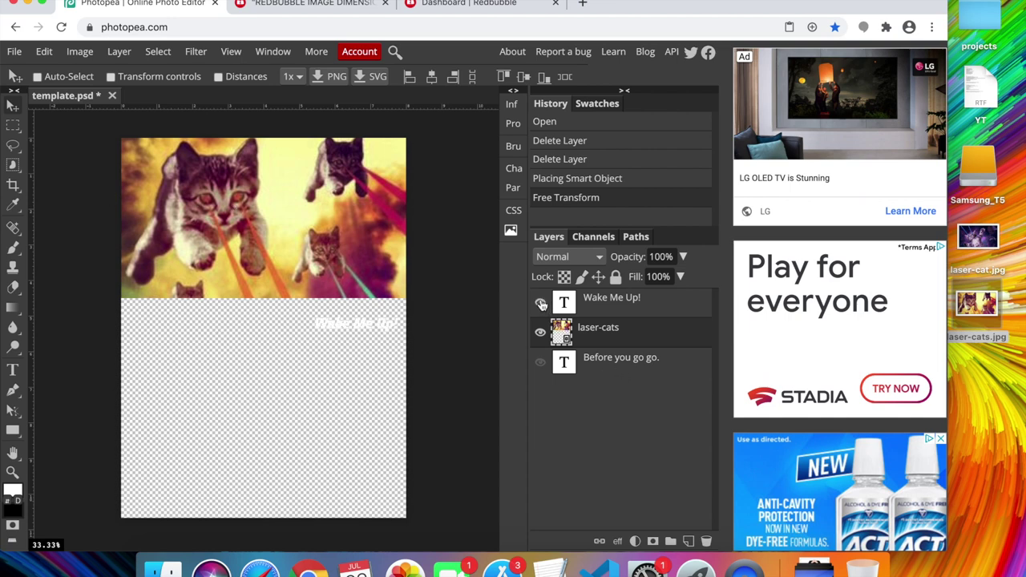
left_click(596, 304)
left_click_drag(365, 325, 325, 215)
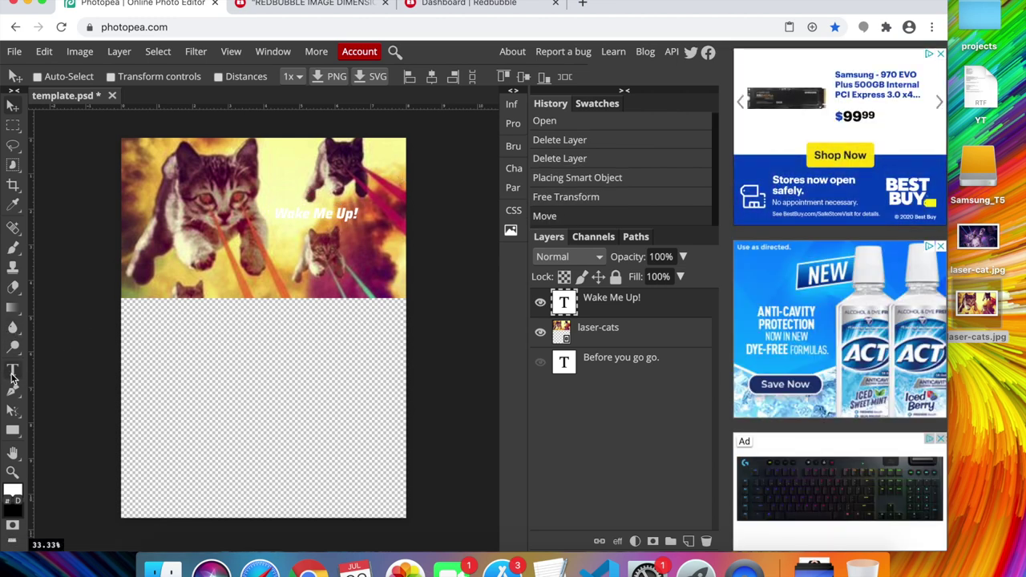
Try a 600 px font size for the "Wake Me Up!" text and reposition it over the cat image
left_click(13, 372)
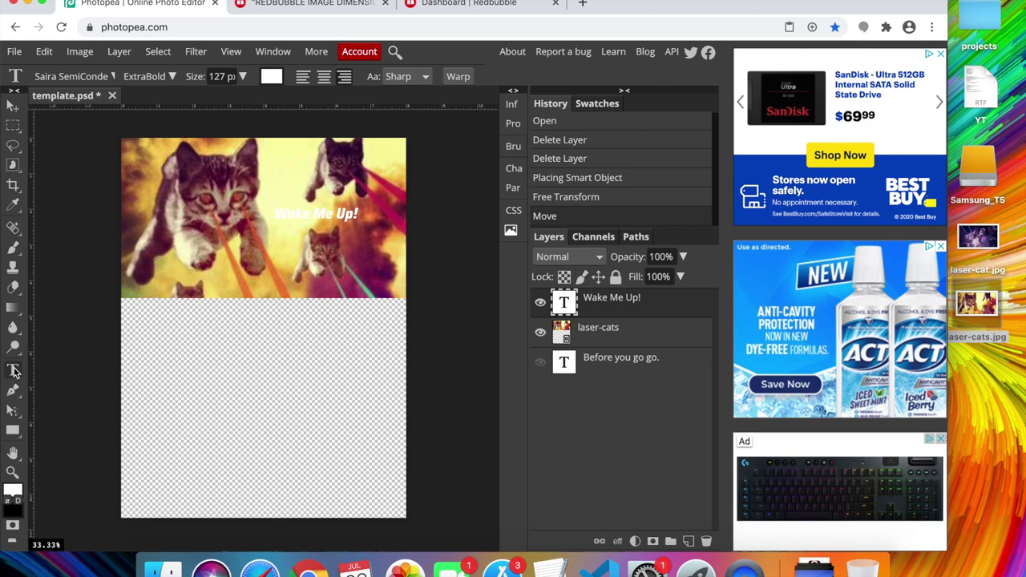
left_click(112, 76)
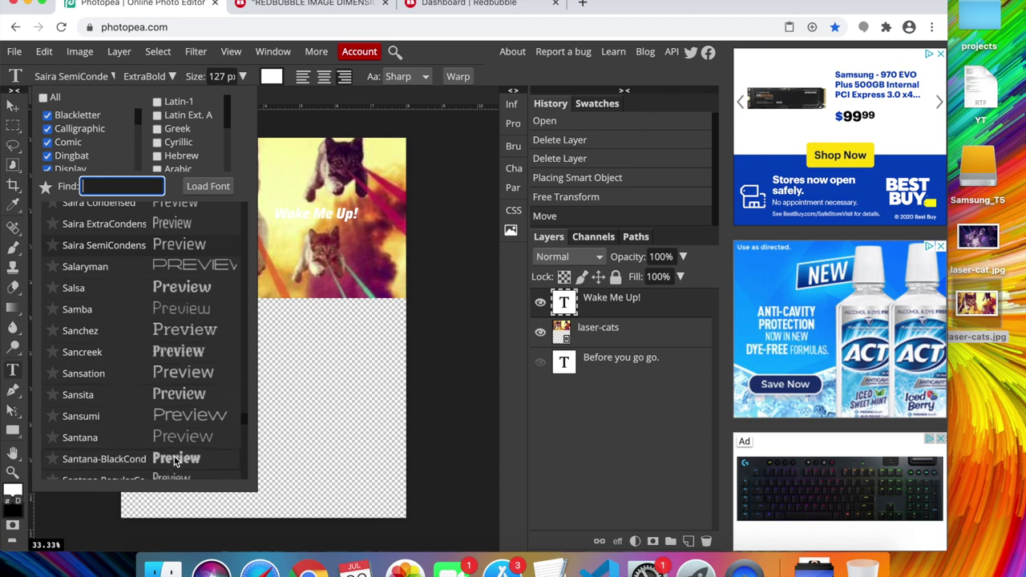
left_click(244, 100)
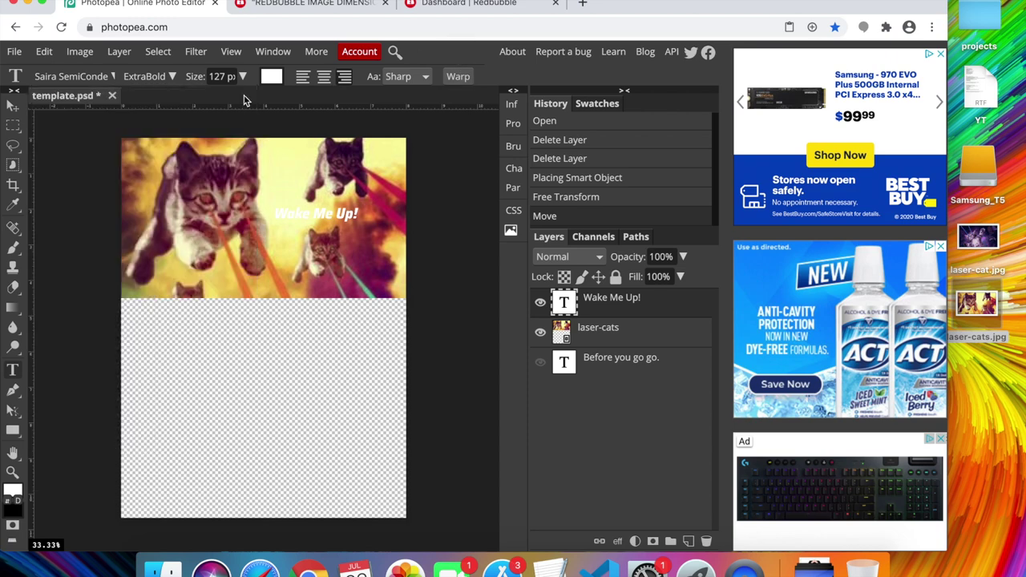
left_click(225, 76)
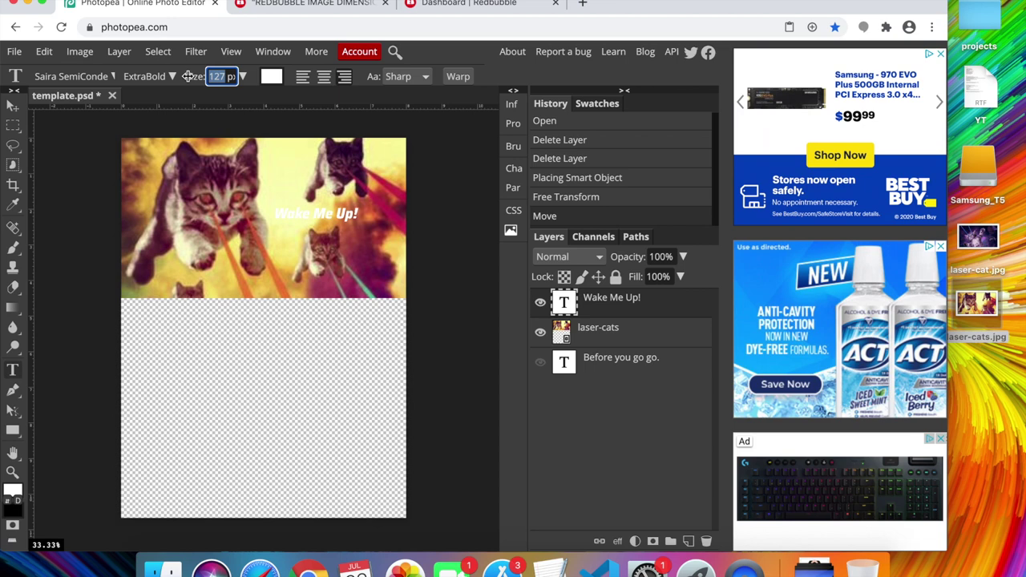
type("600")
key("Return")
left_click(13, 105)
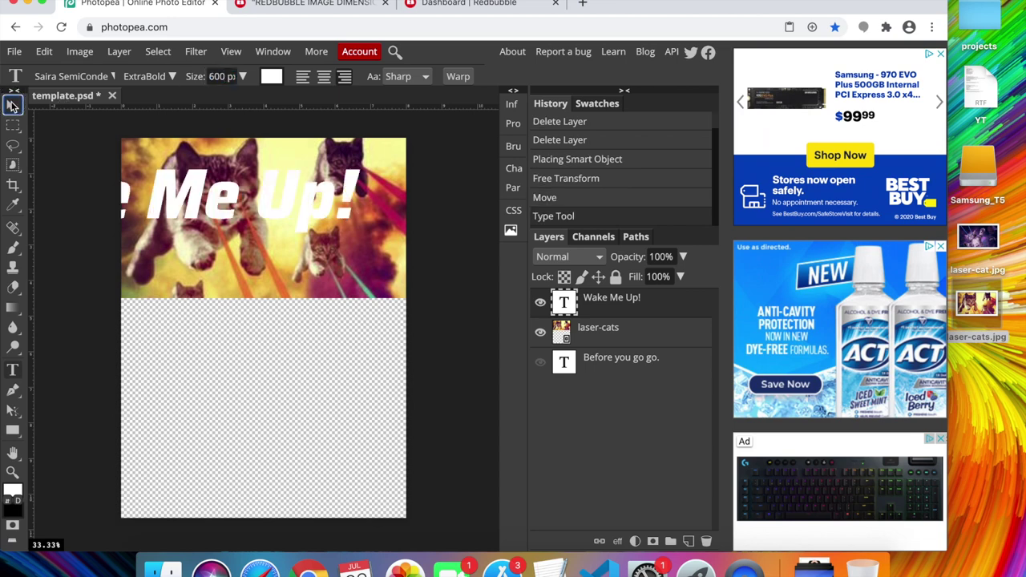
left_click_drag(210, 201, 296, 222)
Try a 300 px font size for the "Wake Me Up!" text and reposition it within the cat image
left_click(13, 371)
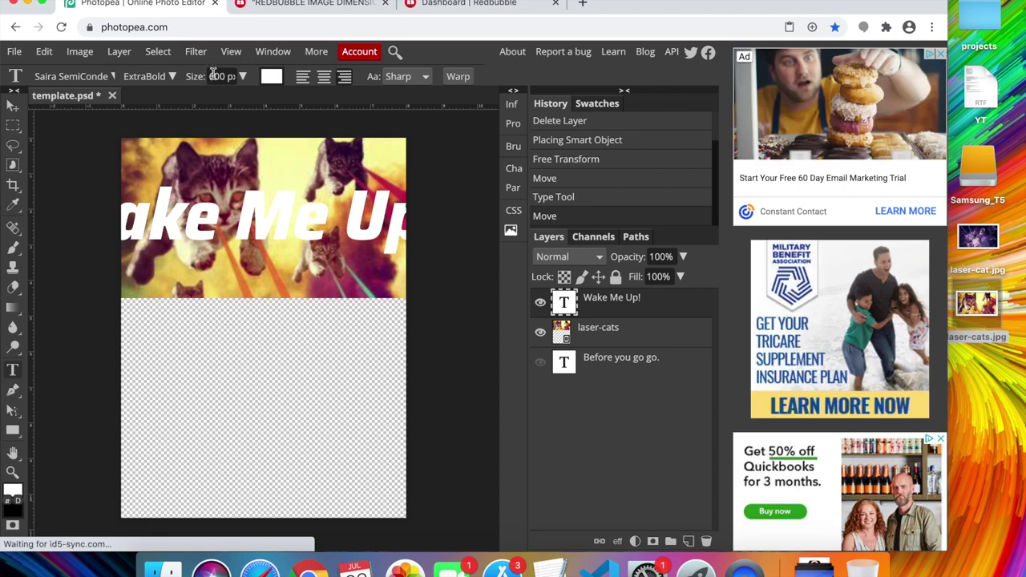
left_click(215, 76)
type("300")
key("Return")
left_click(13, 105)
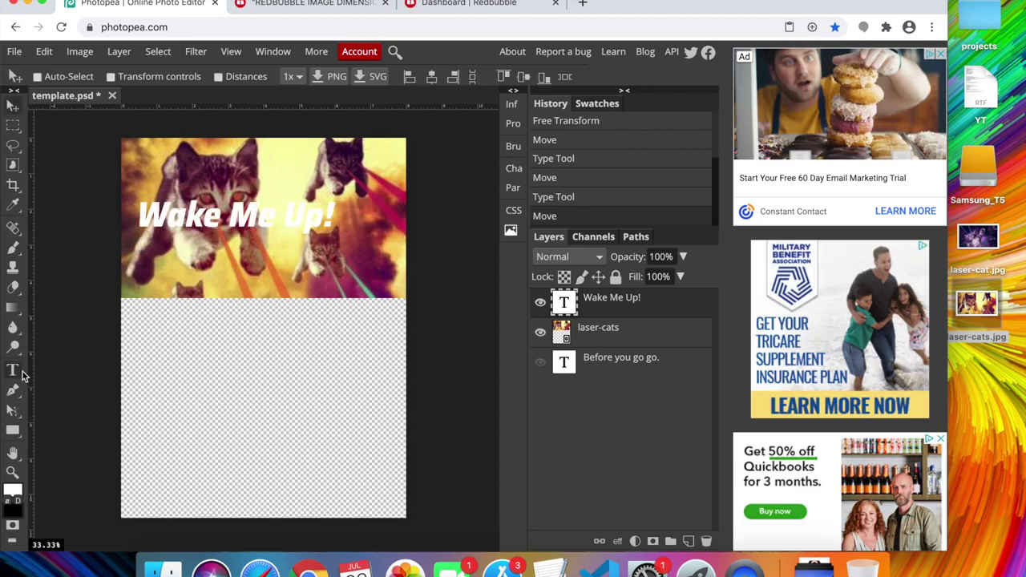
Set the "Wake Me Up!" text's font size to 200 px
left_click(13, 370)
left_click(215, 77)
type("200")
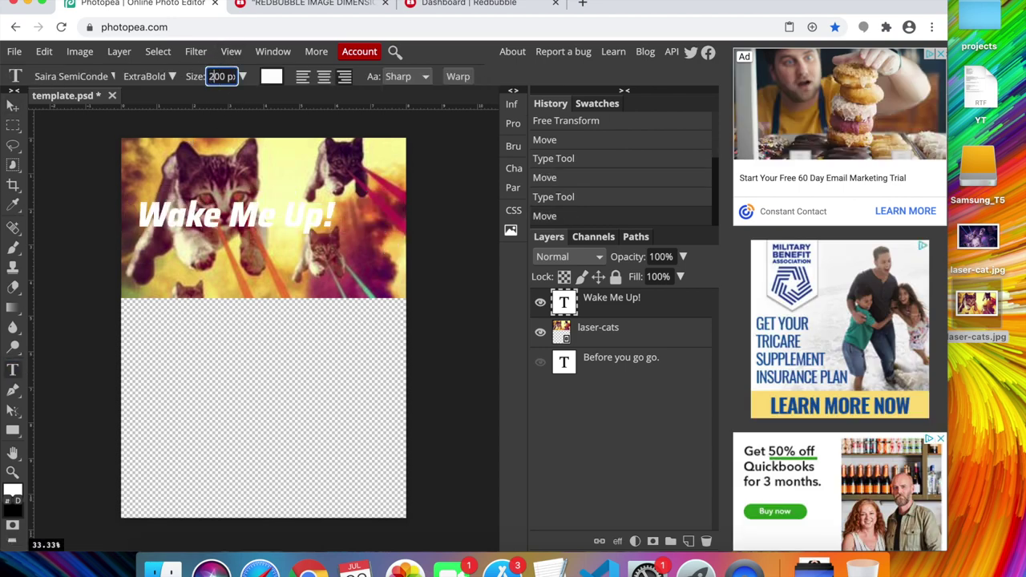
left_click(13, 371)
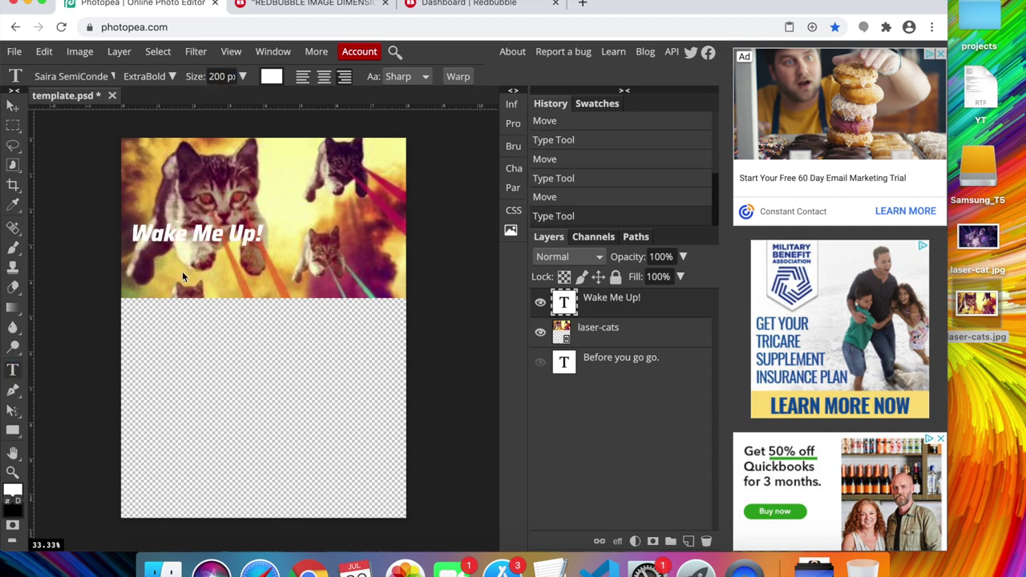
Replace the "Wake Me Up!" wording with "My laser kittens will" and move the text slightly lower on the cat image
left_click_drag(136, 232, 336, 239)
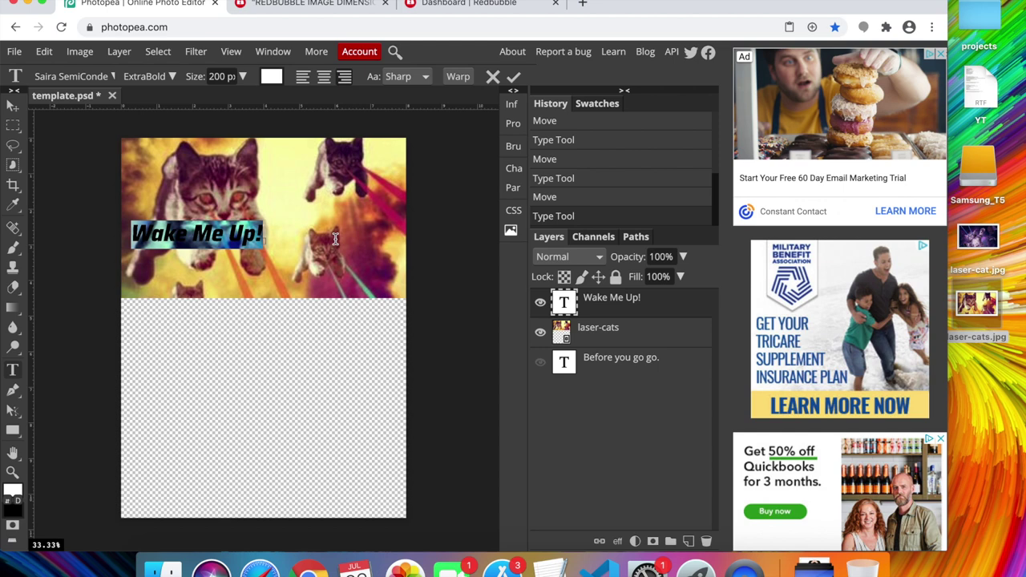
type("My lase")
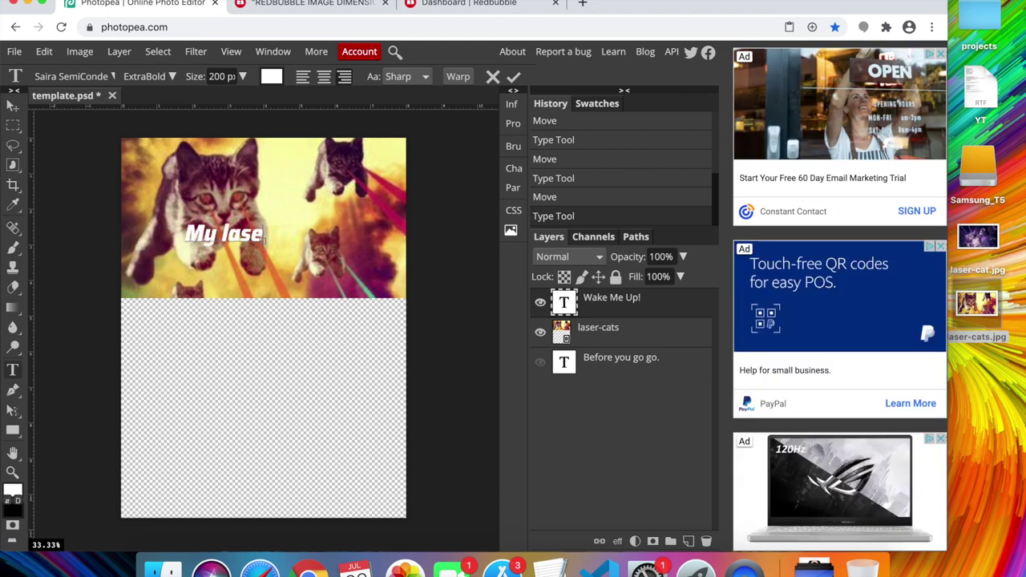
type("r kittens will")
left_click(270, 218, "ctrl")
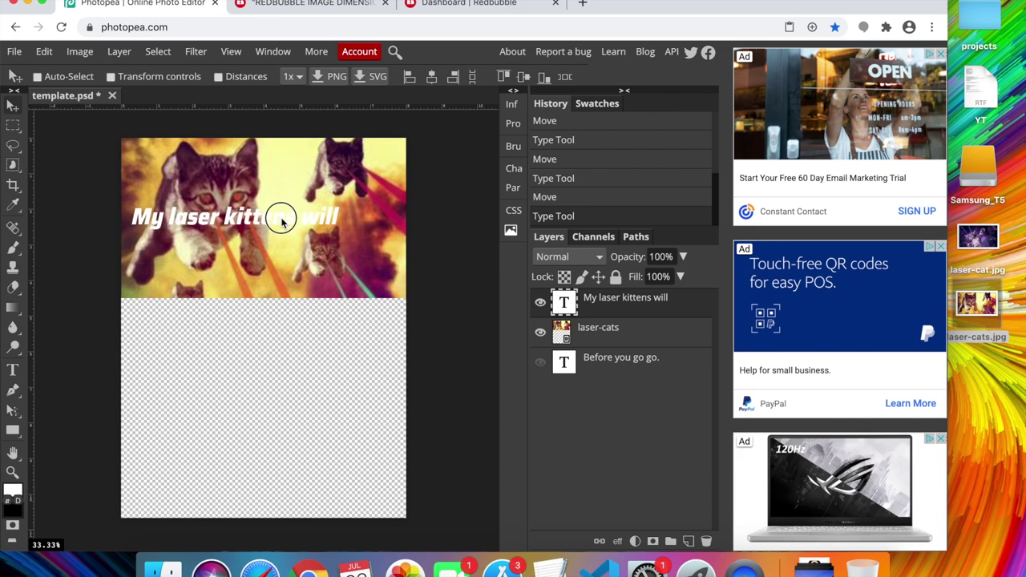
left_click_drag(281, 221, 279, 249)
Set the "My laser kittens will" text's font size to 150 px
left_click(12, 369)
left_click_drag(131, 247, 338, 247)
left_click(220, 76)
type("150")
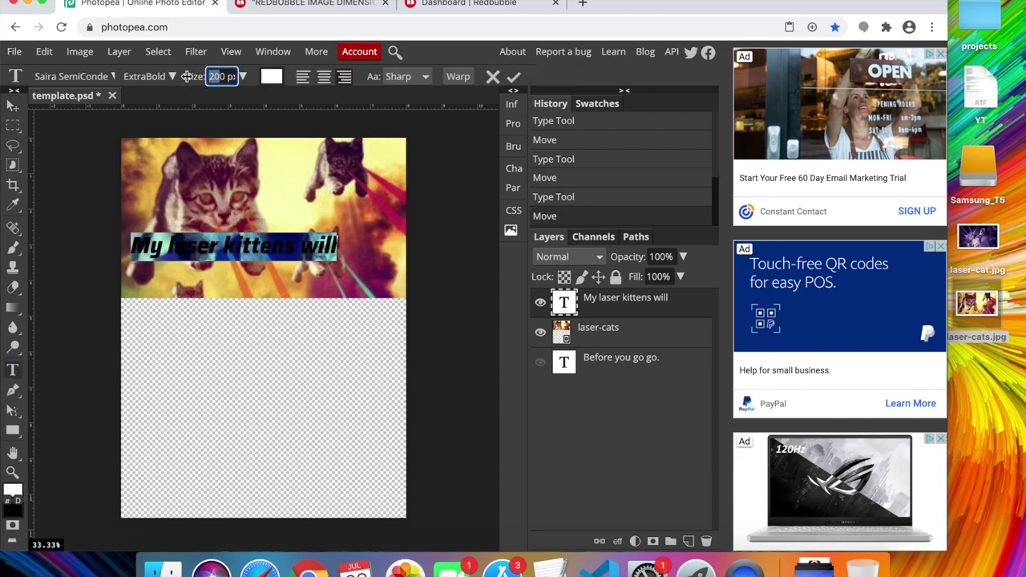
key("Return")
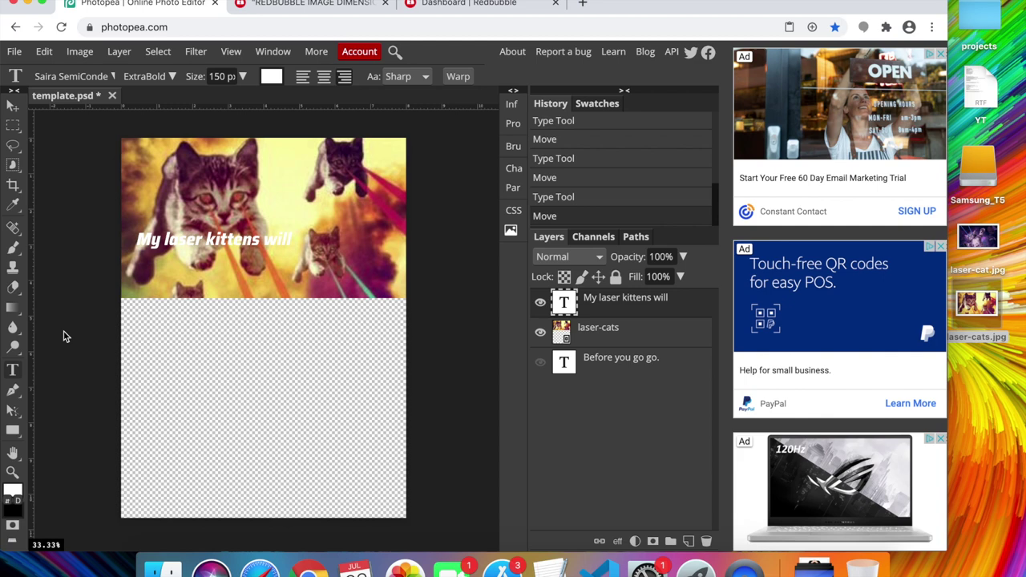
Add a text layer reading "DESTROY YOU" on two lines and place it to the right of the kittens text
left_click(319, 215)
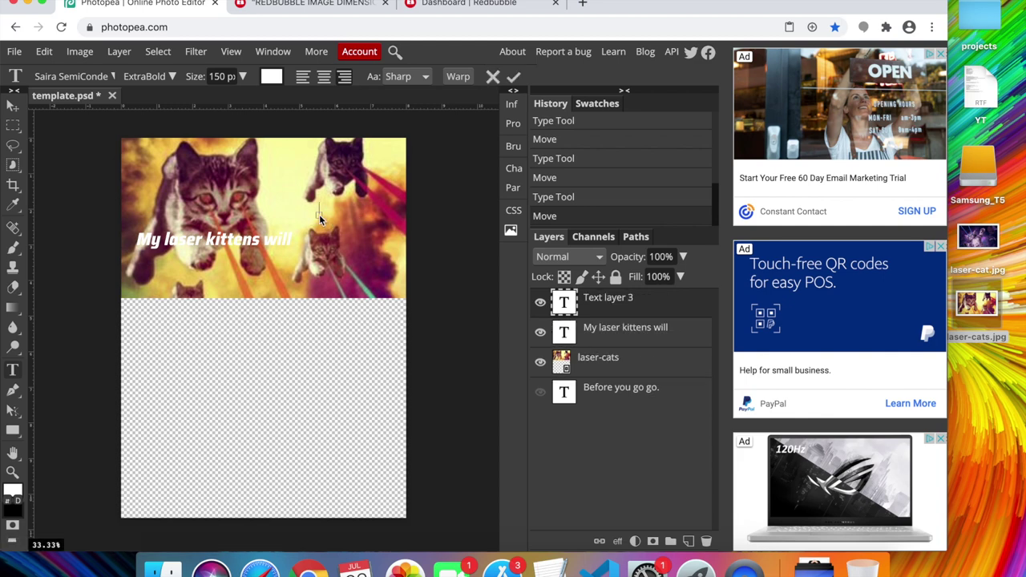
type("DESTROY")
key("Return")
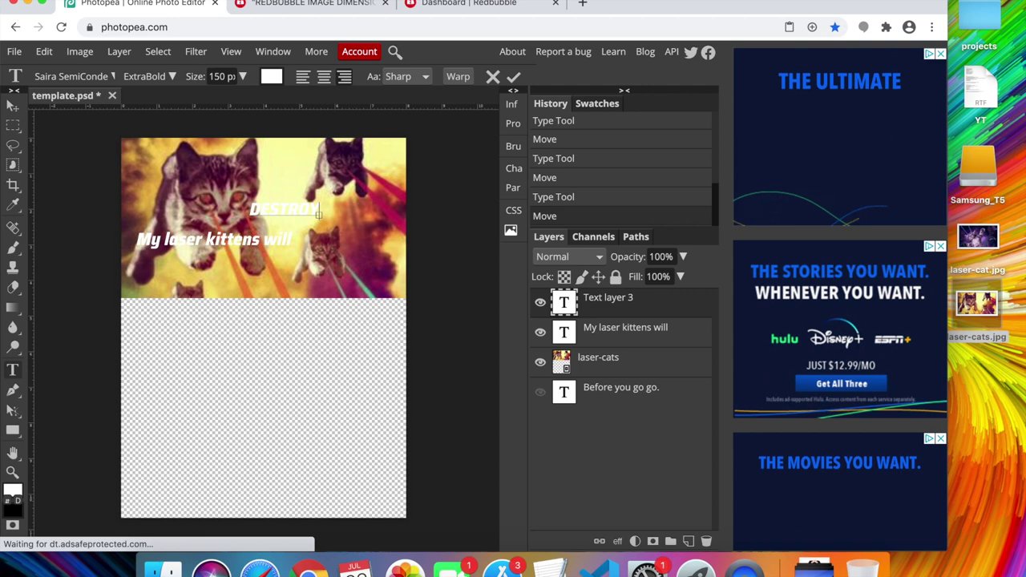
type("YOU")
left_click_drag(307, 214, 374, 219)
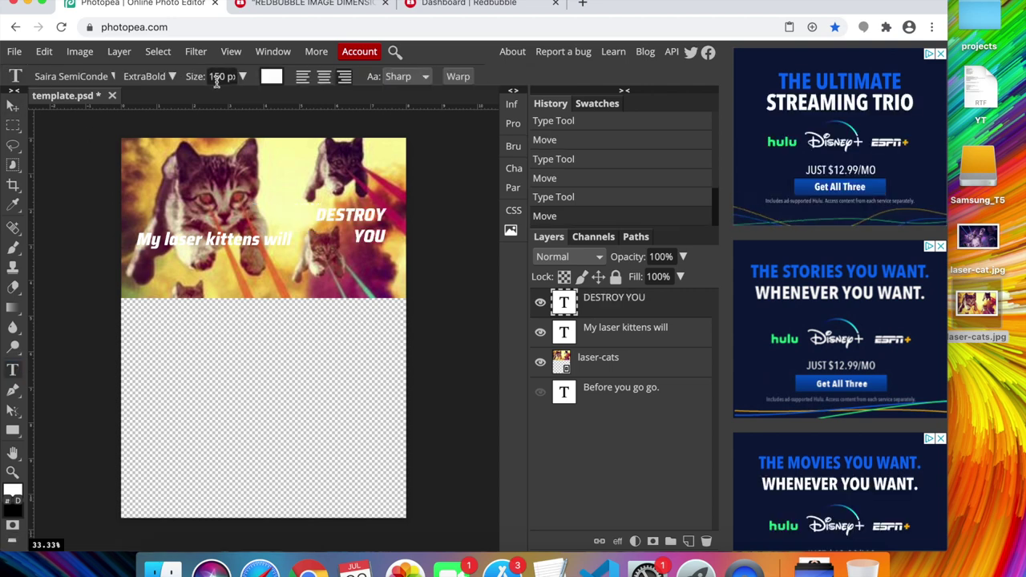
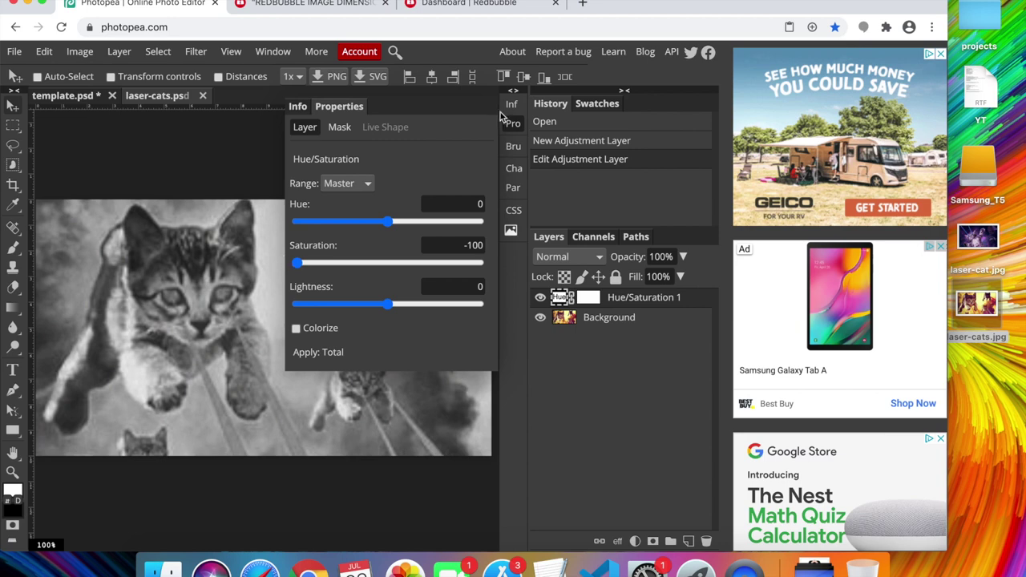
Toggle the Hue/Saturation 1 adjustment layer's visibility to compare the cat image with and without it
left_click(568, 300)
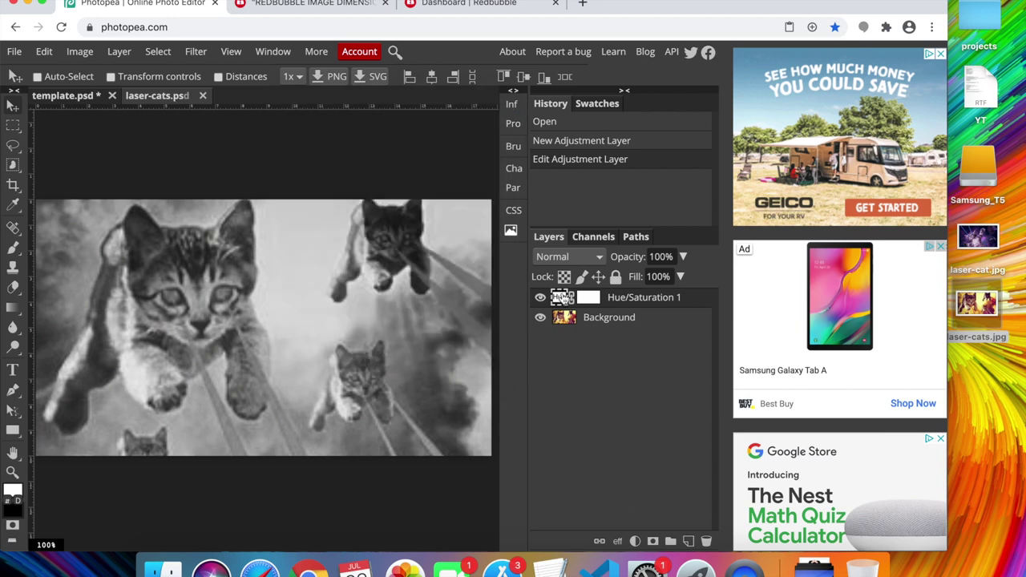
left_click(540, 298)
left_click(539, 298)
left_click(540, 298)
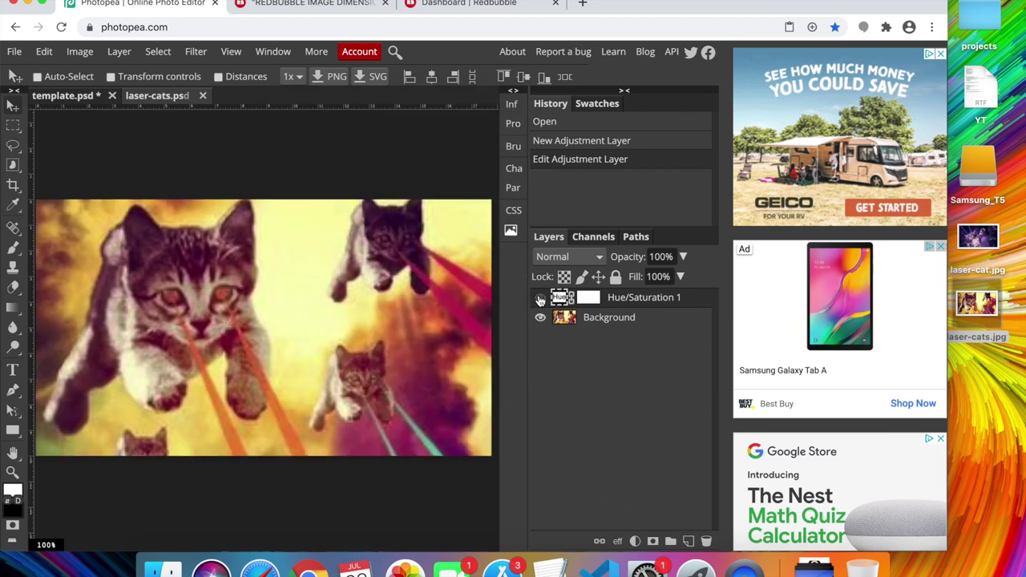
Show the Hue/Saturation 1 adjustment layer, save the laser-cats smart object and return to the template document
left_click(539, 299)
left_click(540, 298)
left_click(539, 298)
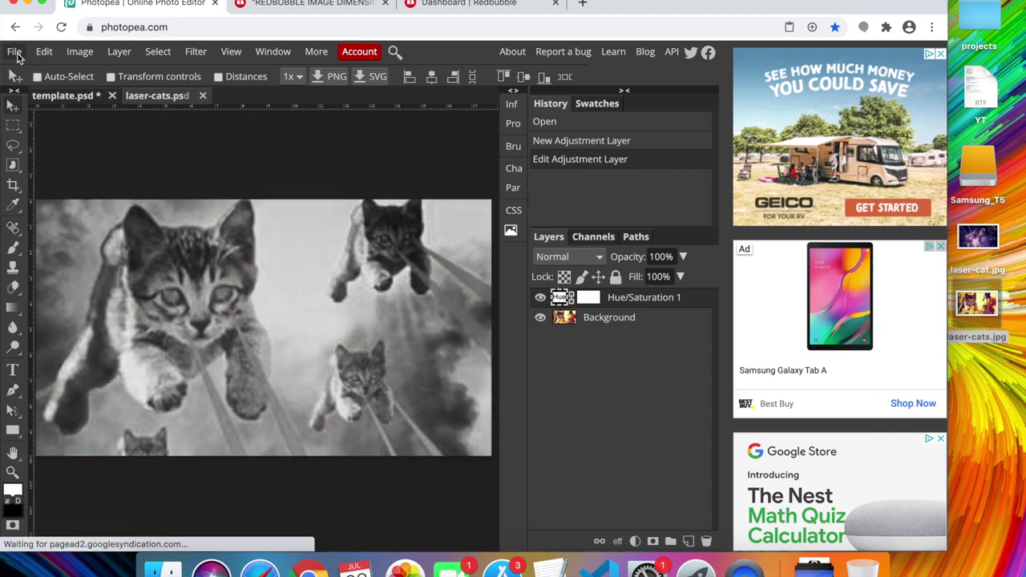
left_click(15, 52)
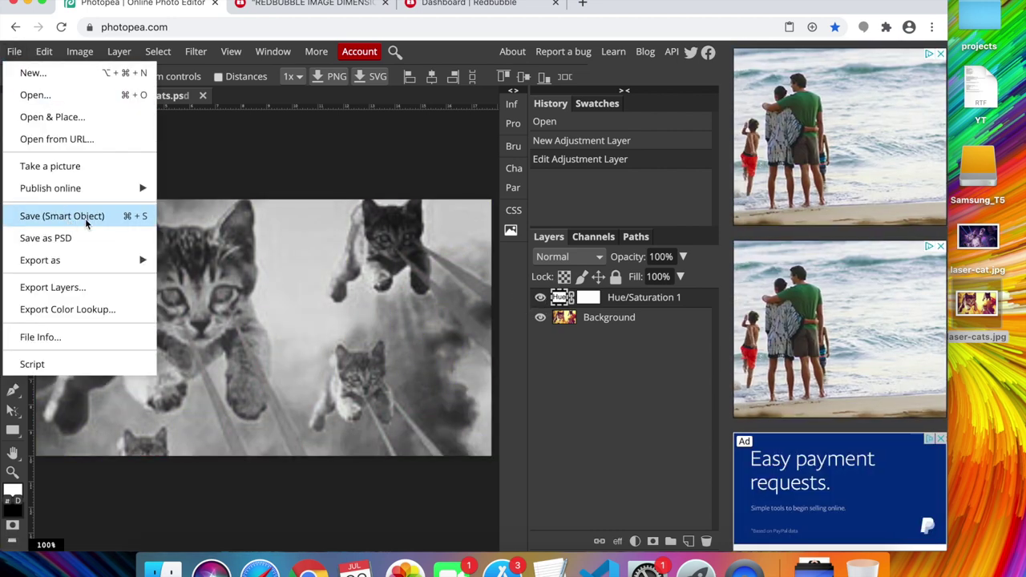
left_click(85, 217)
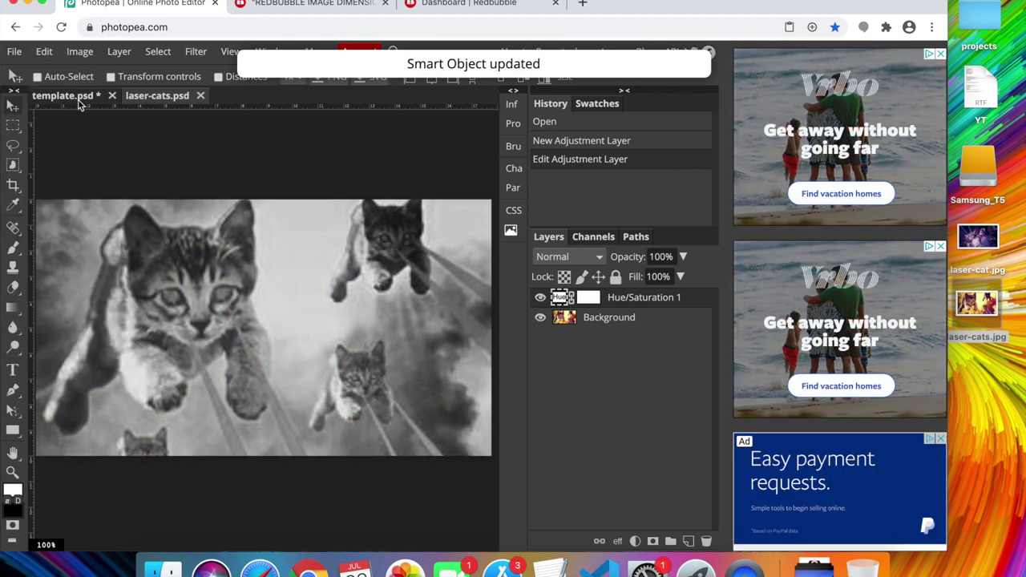
left_click(66, 97)
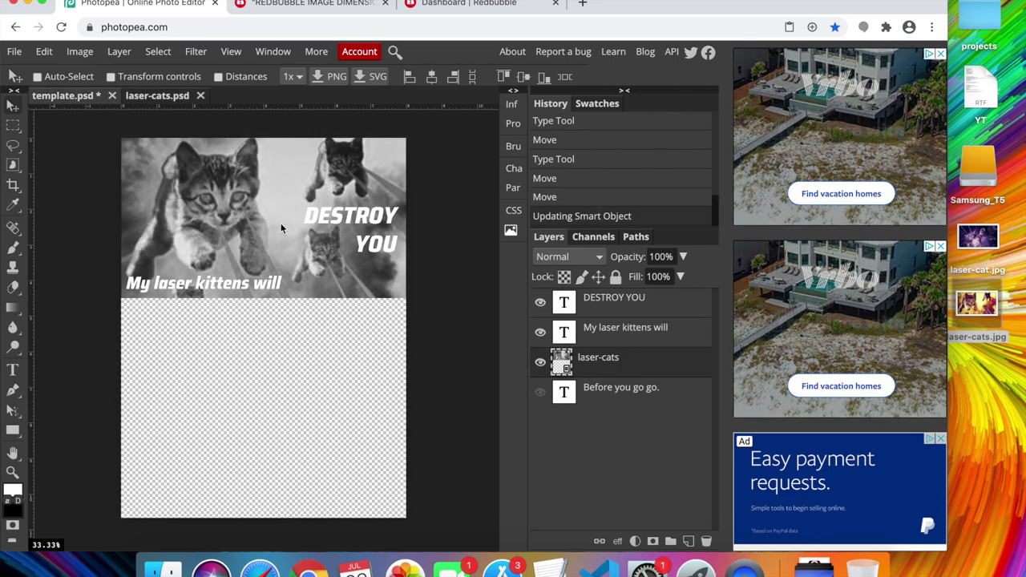
Hide the Hue/Saturation 1 layer in laser-cats.psd, save the smart object to update the template and close laser-cats.psd
left_click(181, 99)
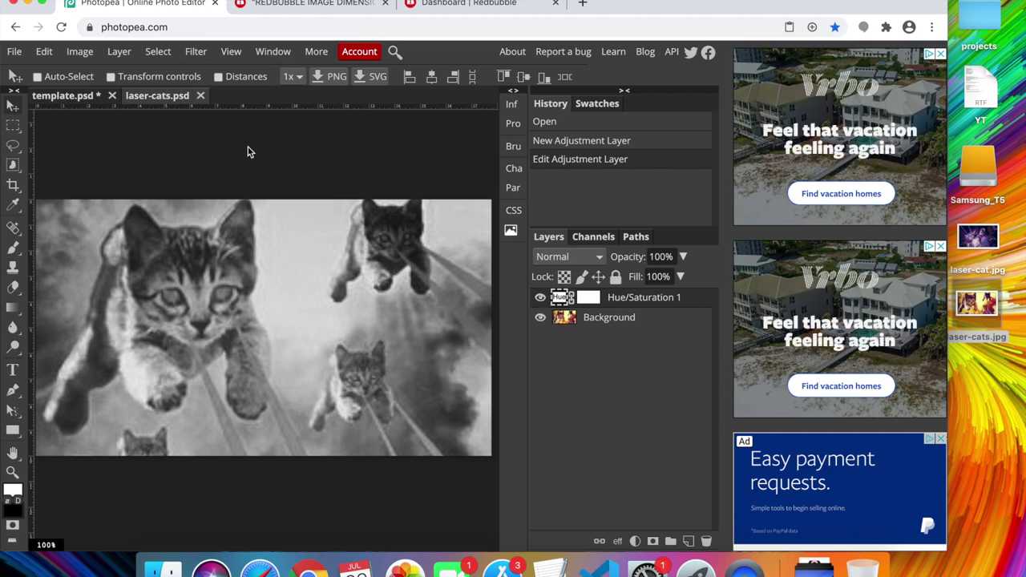
left_click(541, 298)
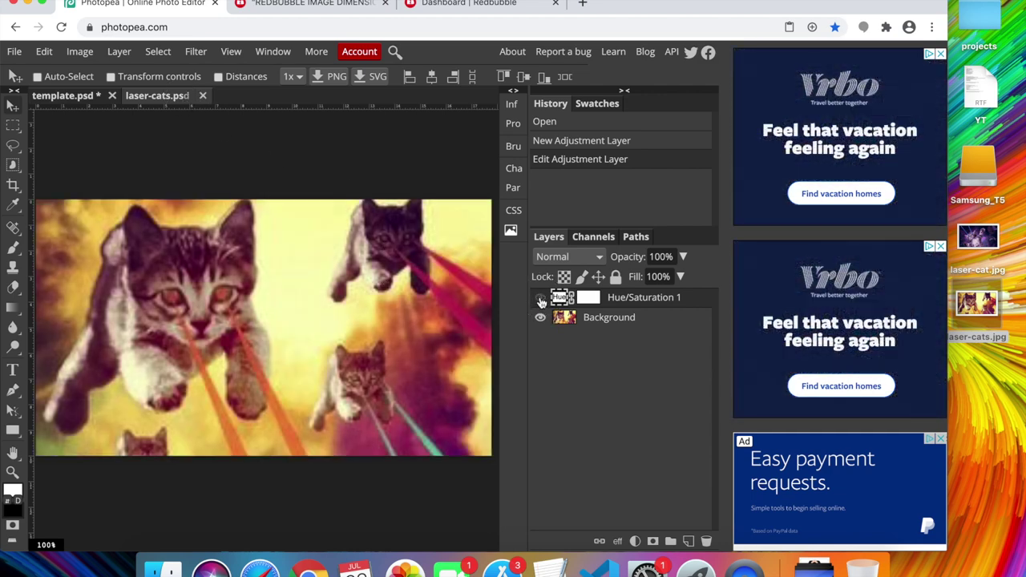
left_click(15, 52)
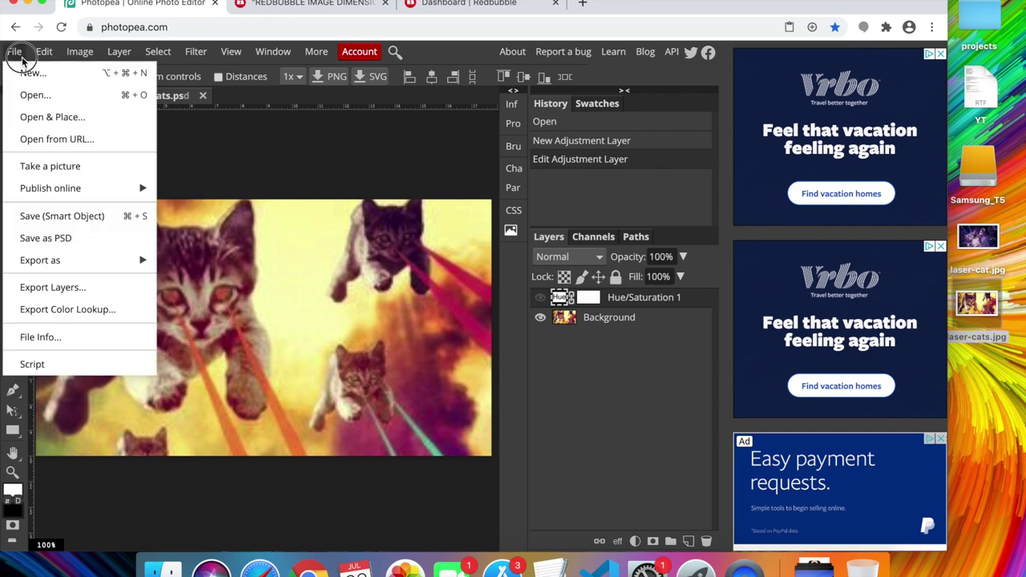
left_click(69, 216)
left_click(73, 97)
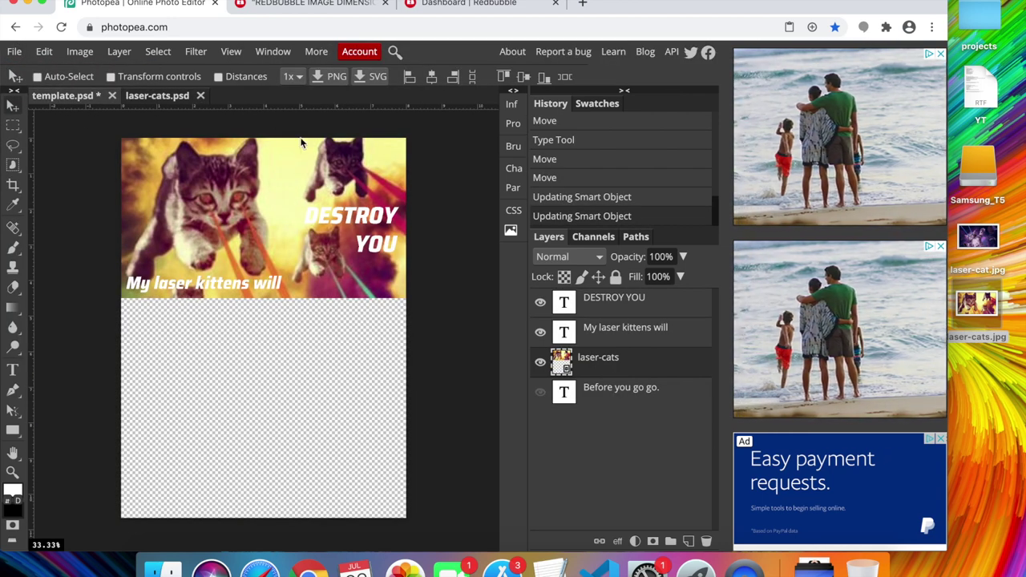
left_click(194, 97)
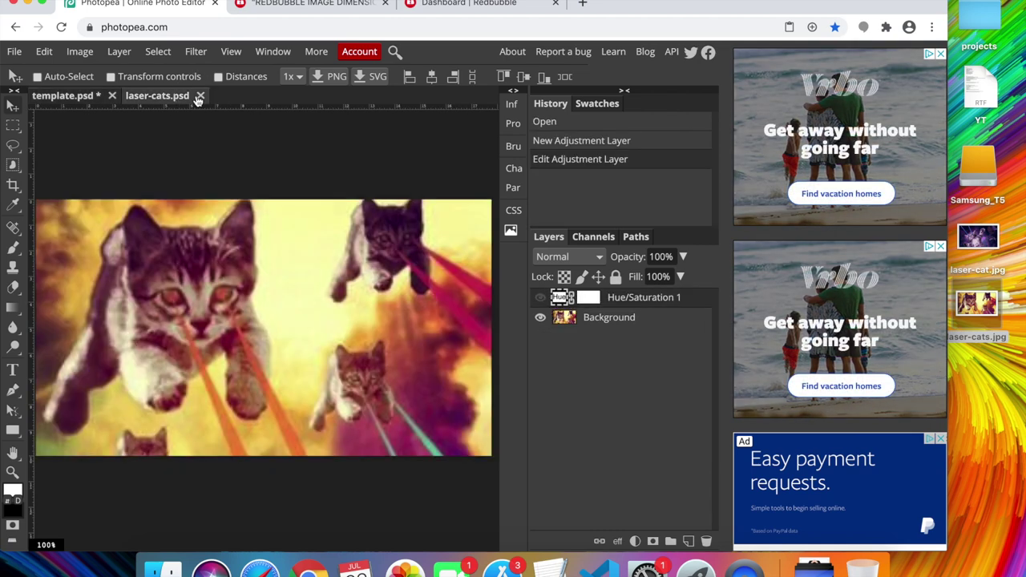
left_click(201, 96)
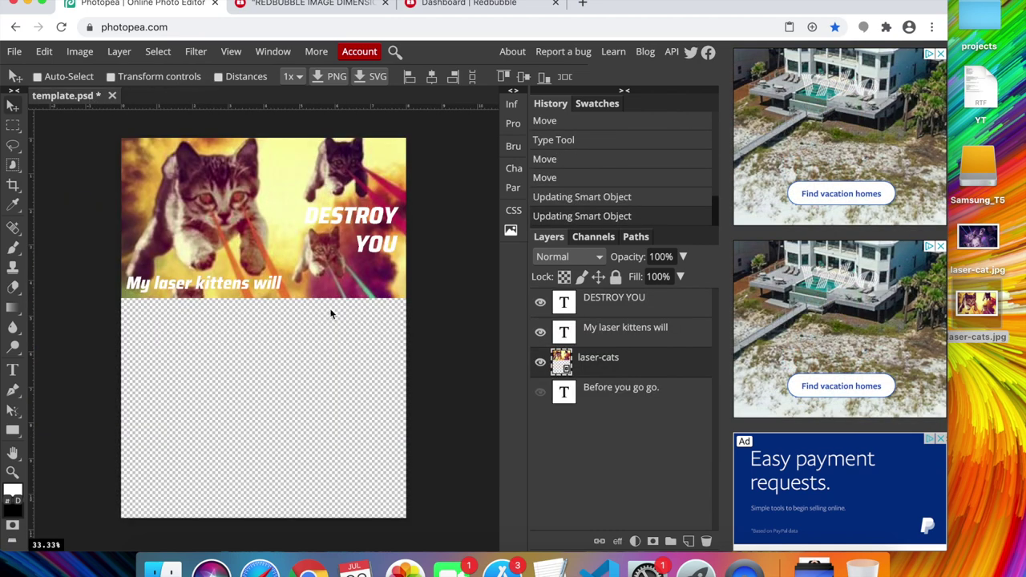
Open the laser-cats smart object, apply the Sharpen filter to its Background layer and save the smart object
double_click(563, 361)
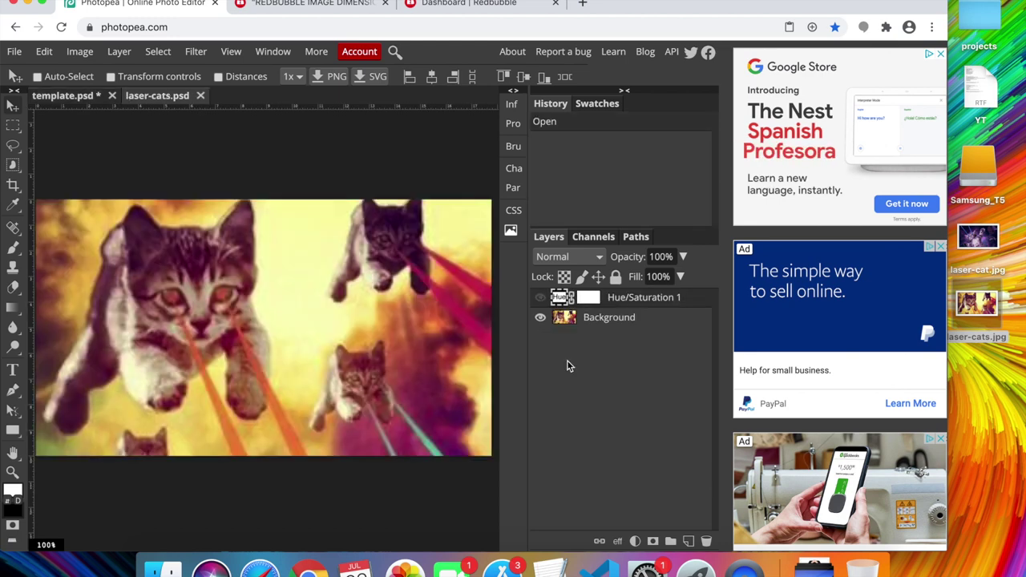
left_click(600, 319)
left_click(635, 541)
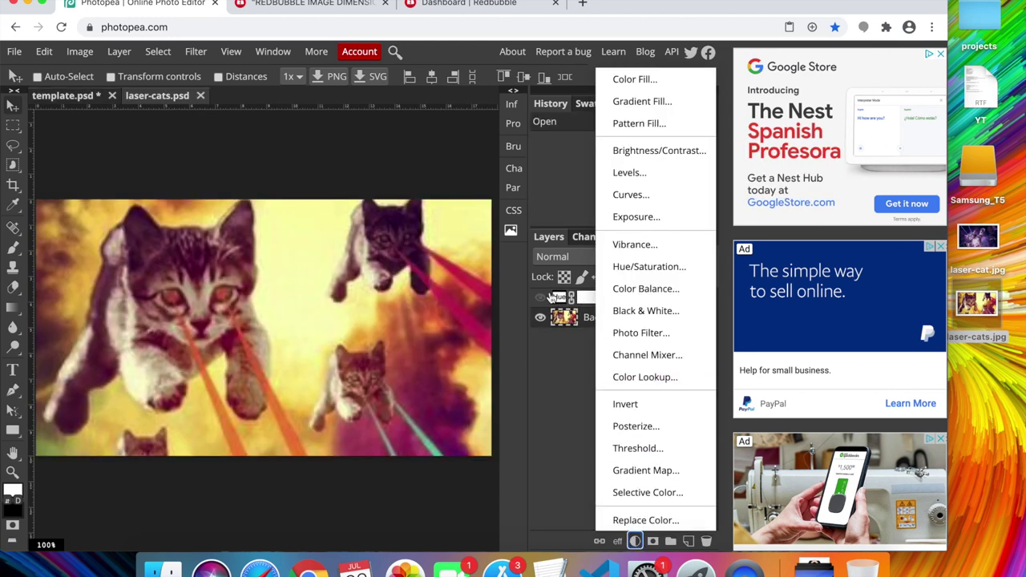
left_click(197, 50)
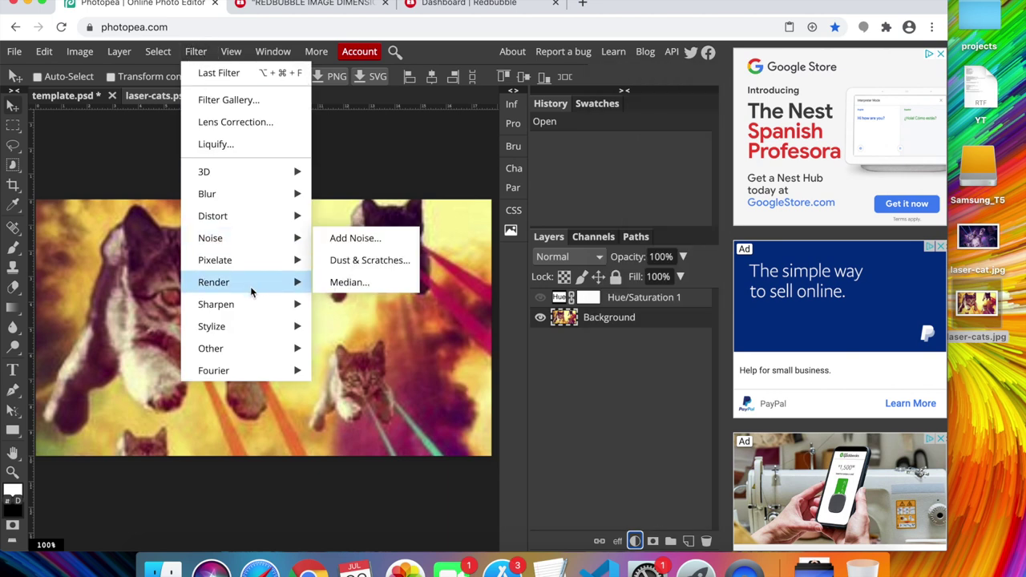
mouse_move(259, 313)
left_click(342, 308)
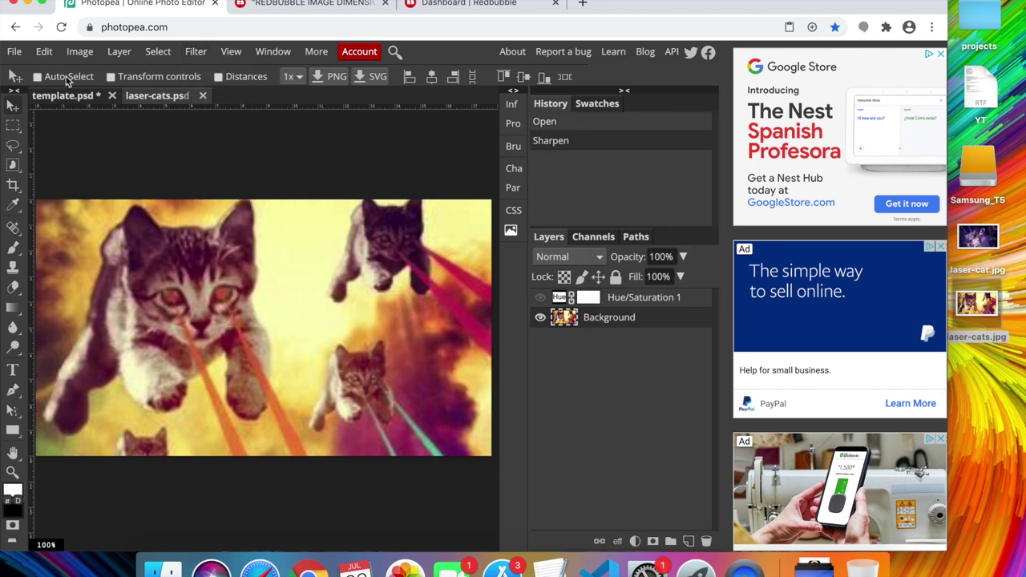
left_click(15, 51)
left_click(74, 213)
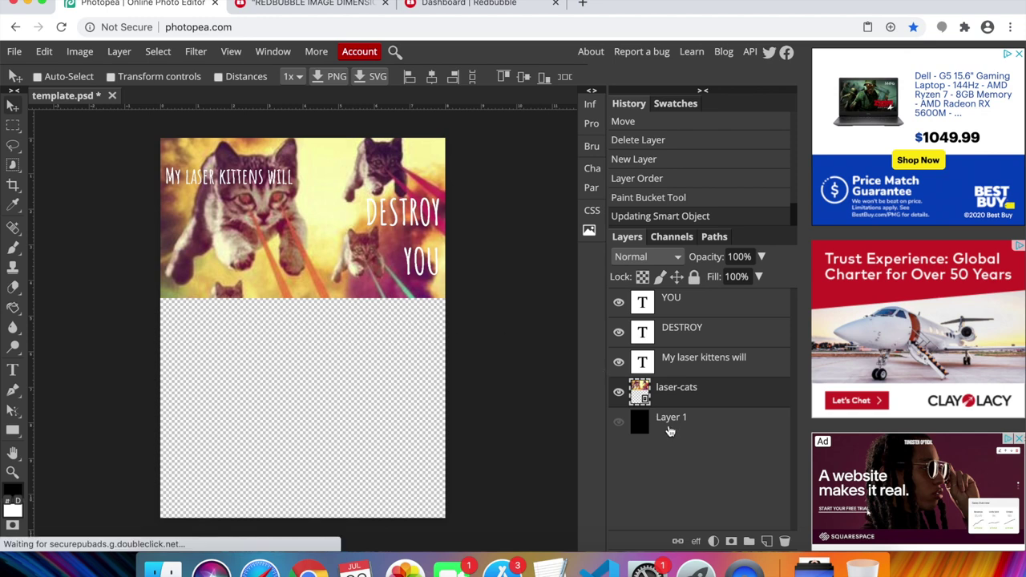
Show black Layer 1 to preview the design on a dark background, hide it again and select the laser-cats layer
left_click(704, 419)
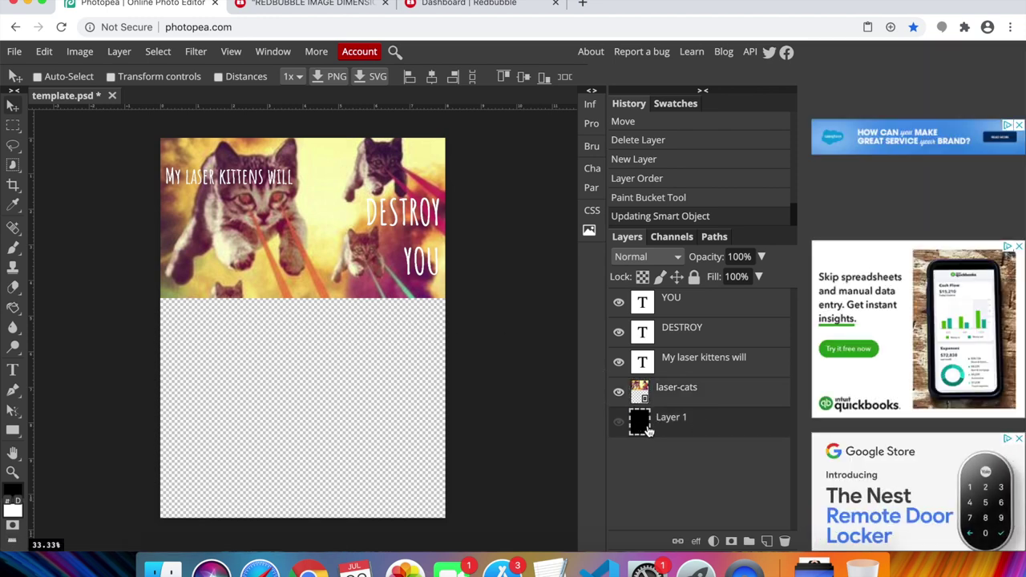
left_click(618, 423)
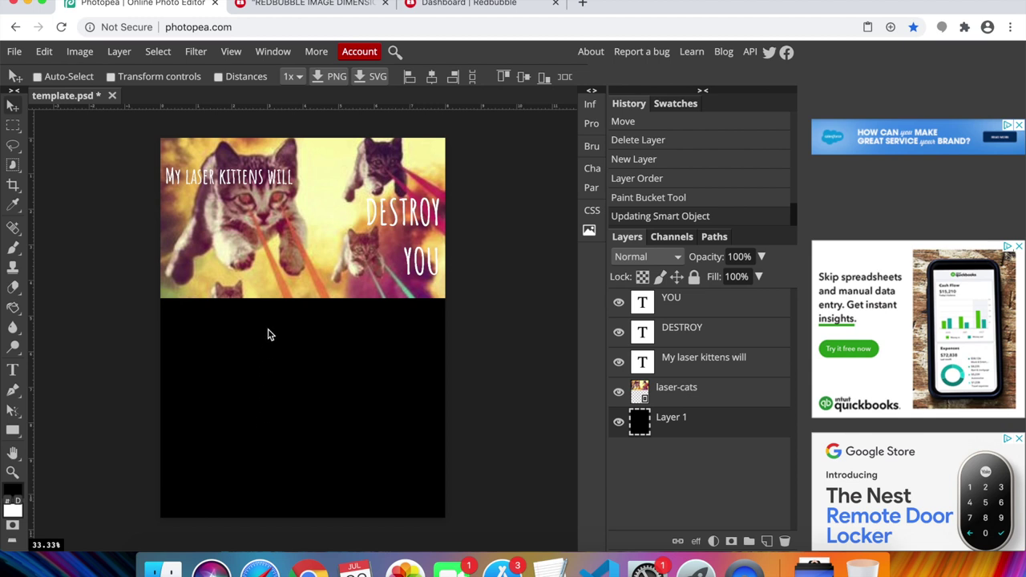
left_click(619, 427)
left_click(659, 390)
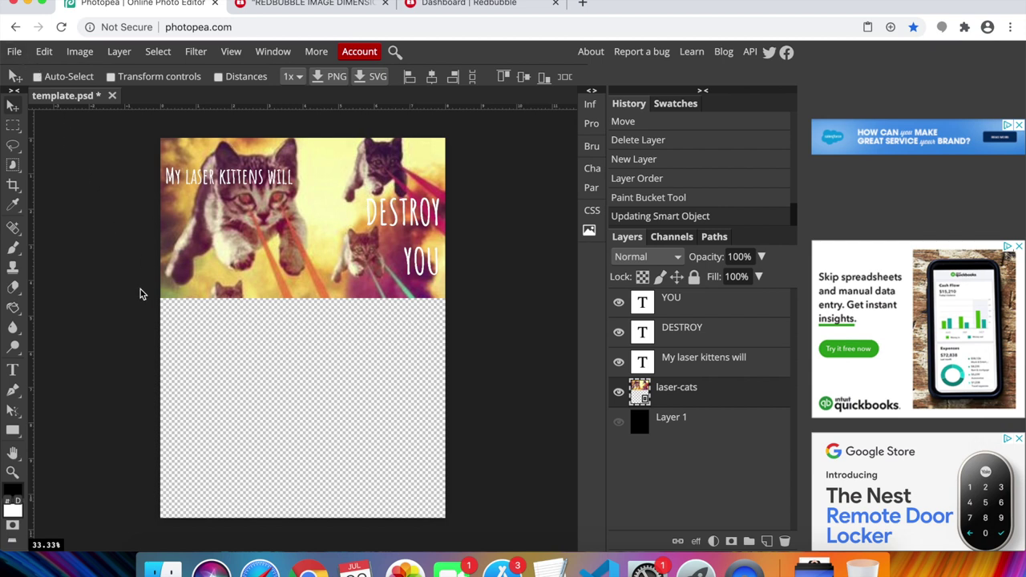
Export the design as a 2400 × 3200 px PNG at 100% quality
left_click(14, 51)
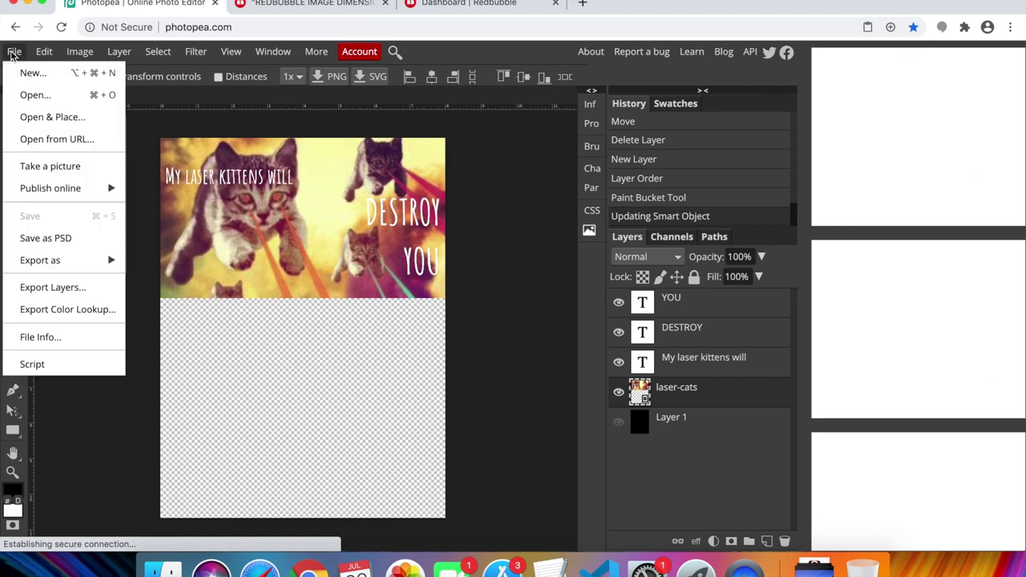
mouse_move(91, 265)
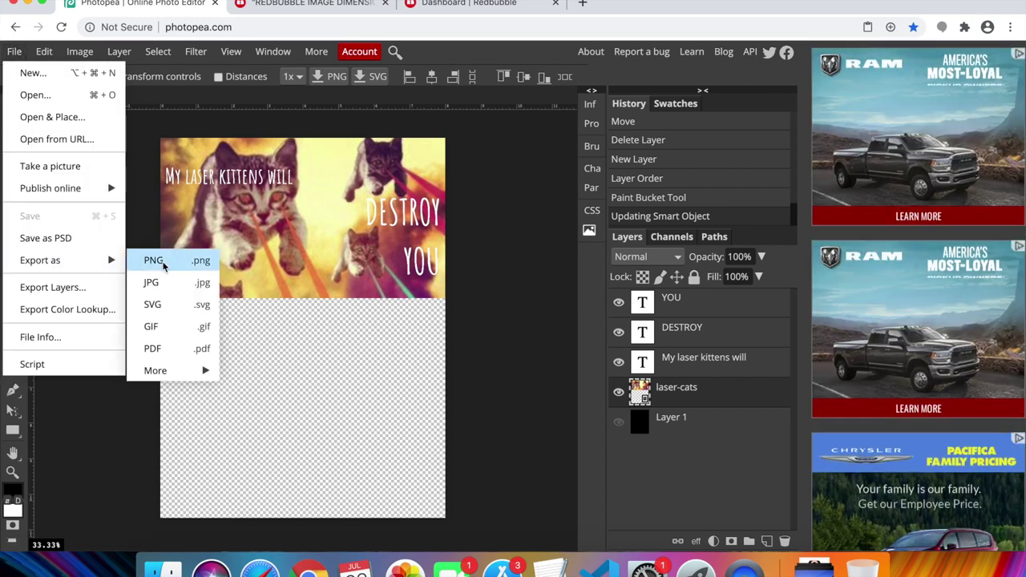
left_click(164, 265)
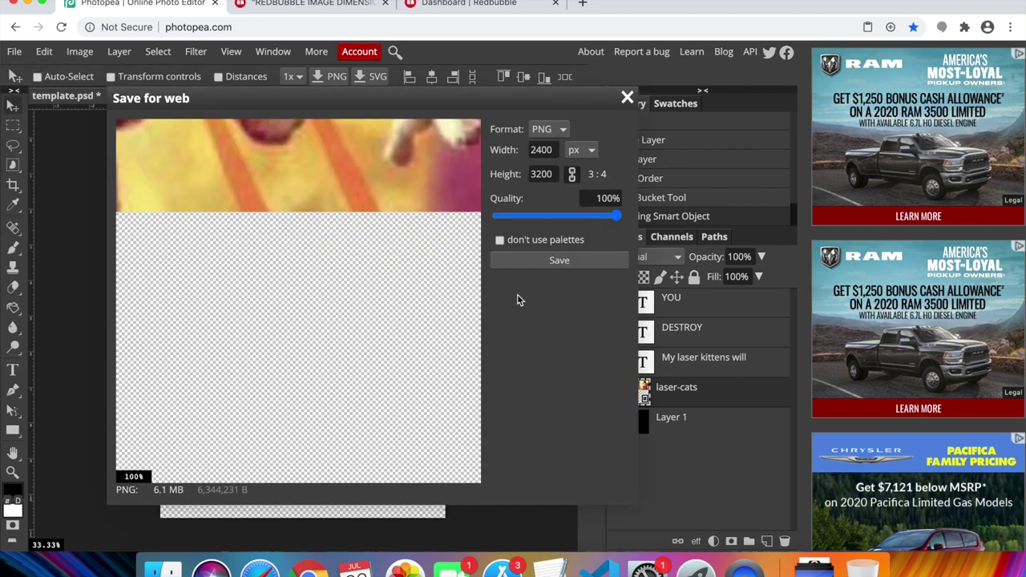
left_click(568, 263)
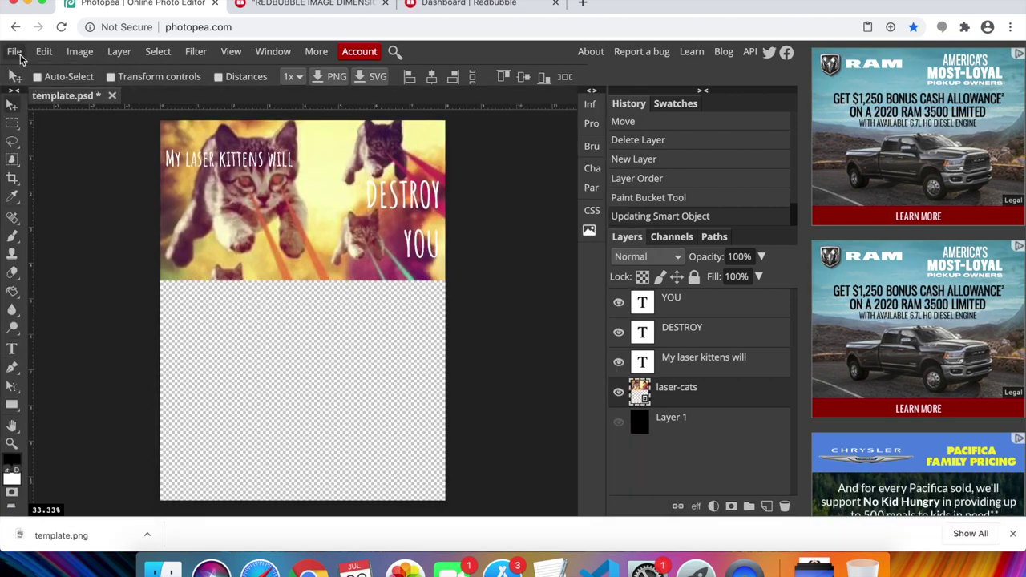
Save the layered template as a PSD file and reselect the laser-cats layer
left_click(15, 52)
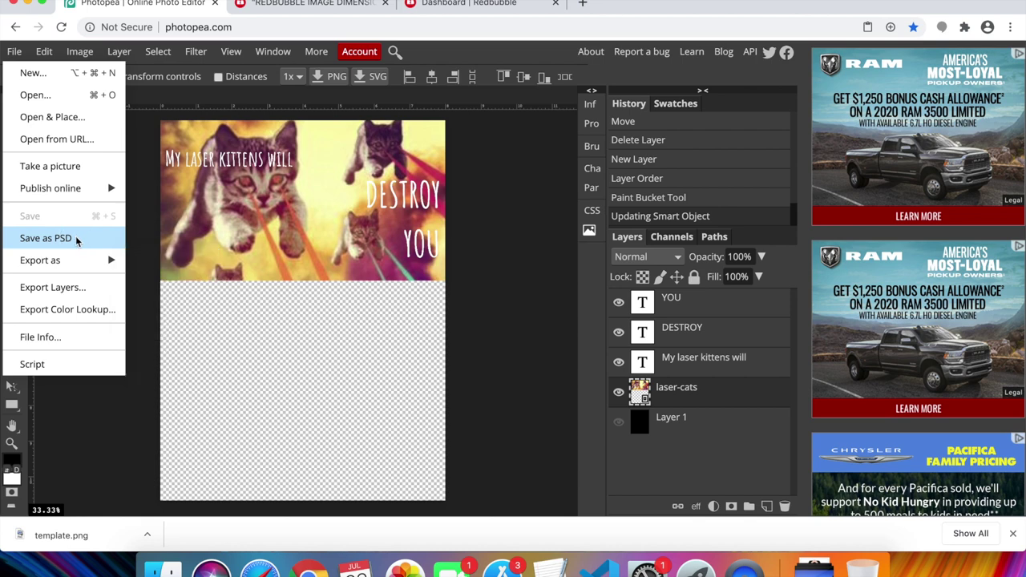
left_click(76, 239)
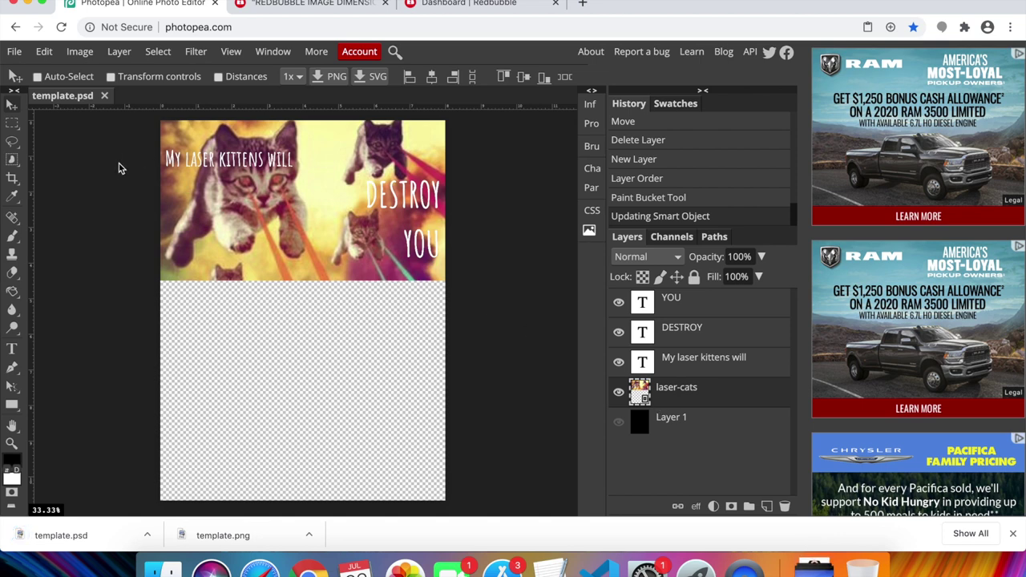
left_click(691, 333)
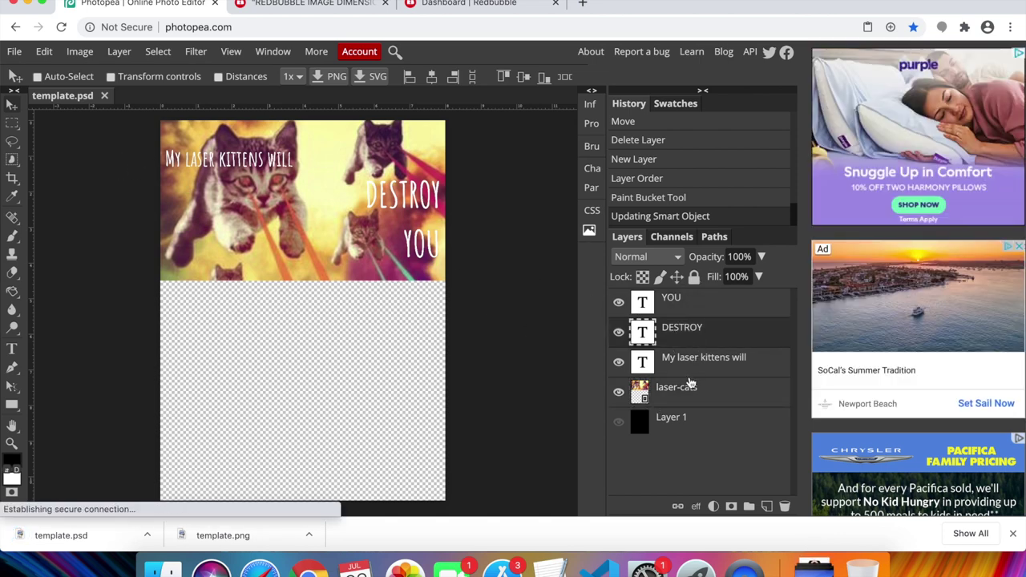
left_click(687, 389)
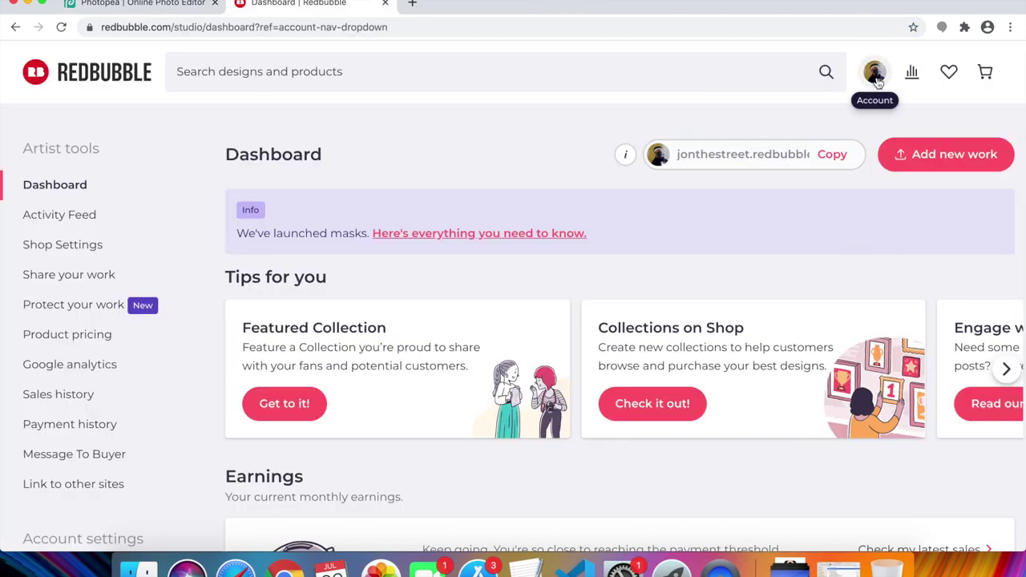
Switch to the Redbubble dashboard, add a new work and upload the exported laser-kittens design
left_click(875, 76)
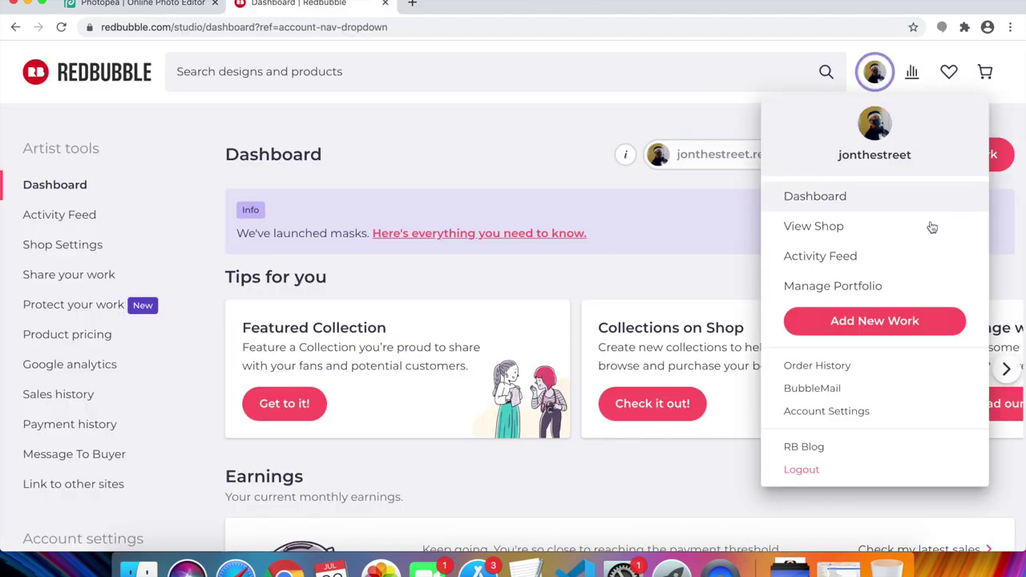
left_click(882, 329)
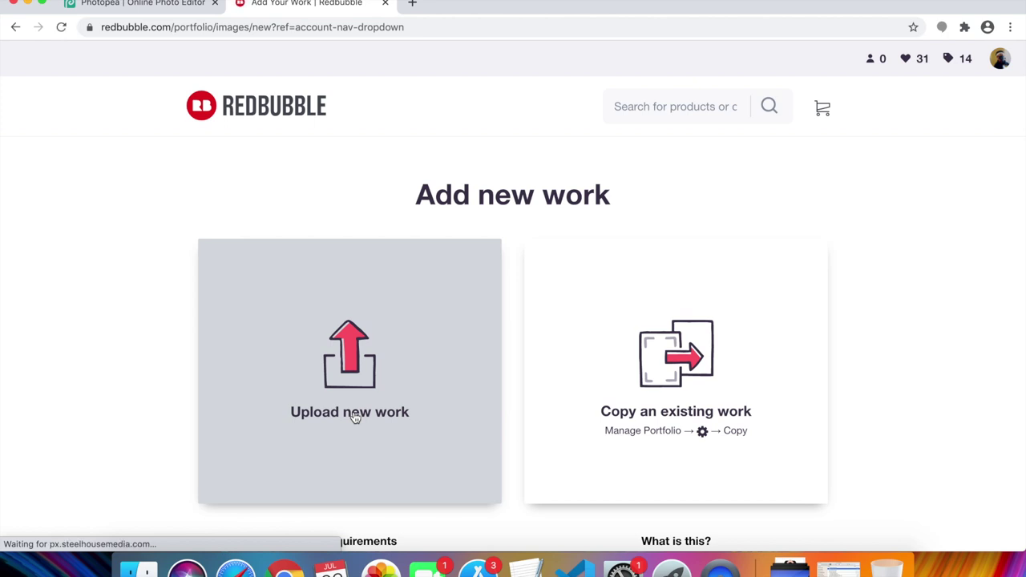
left_click(353, 417)
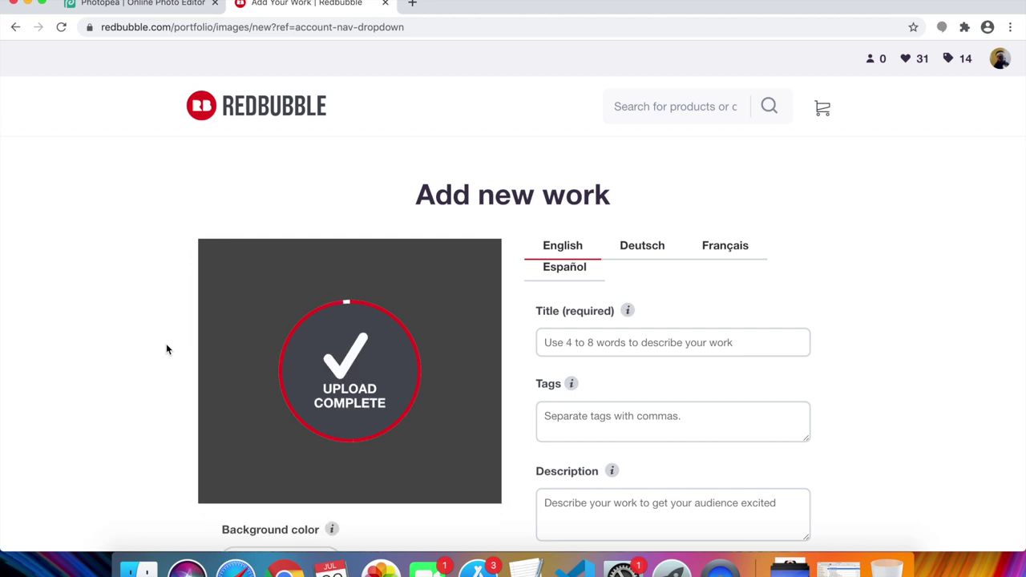
Examine the uploaded design and its product previews, including the enabled state of Large Print Clothing, down to Phone Cases & Skins
scroll(166, 349, "down", 5)
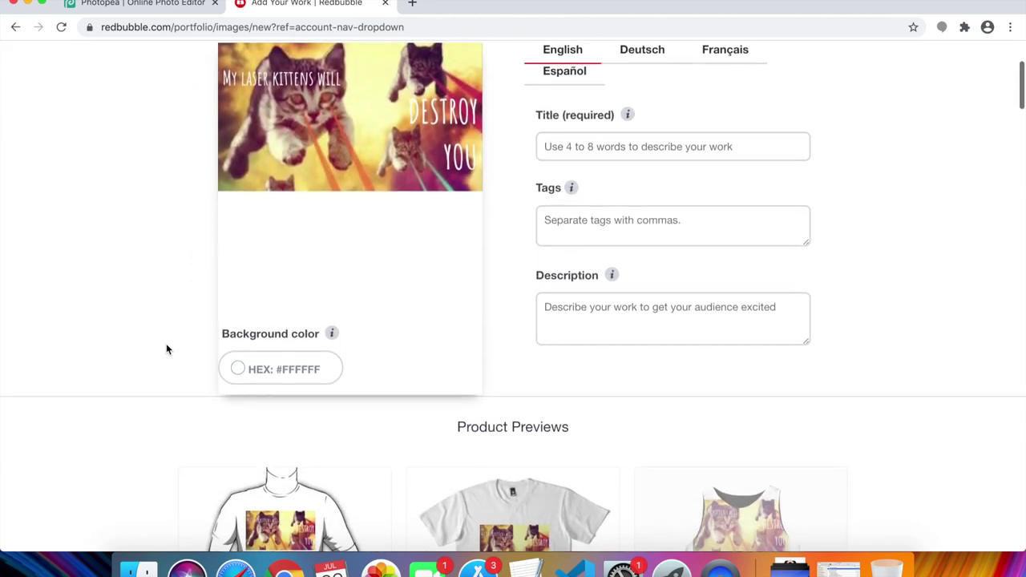
scroll(167, 349, "up", 4)
scroll(167, 348, "down", 4)
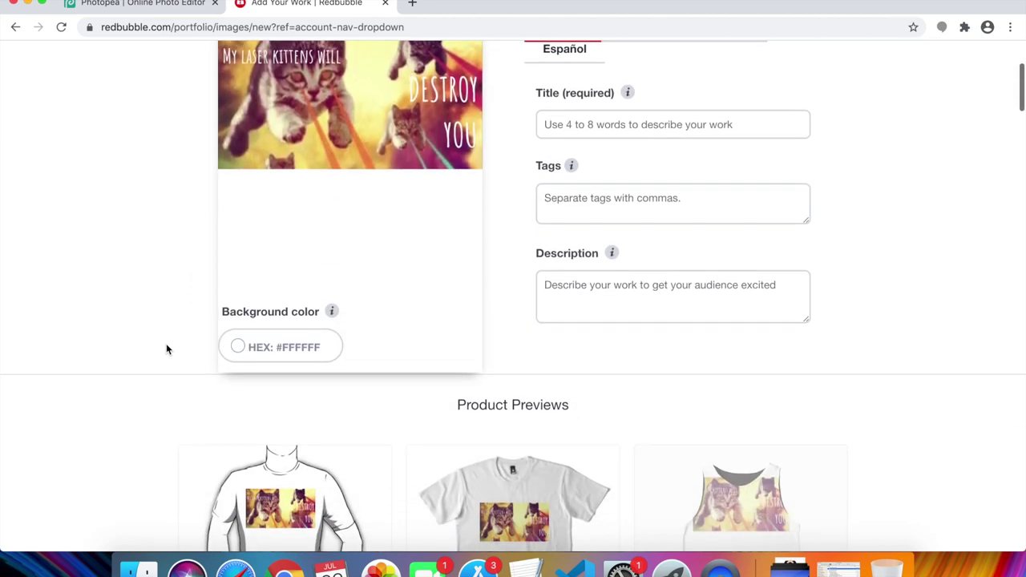
scroll(167, 349, "down", 6)
scroll(882, 304, "down", 1)
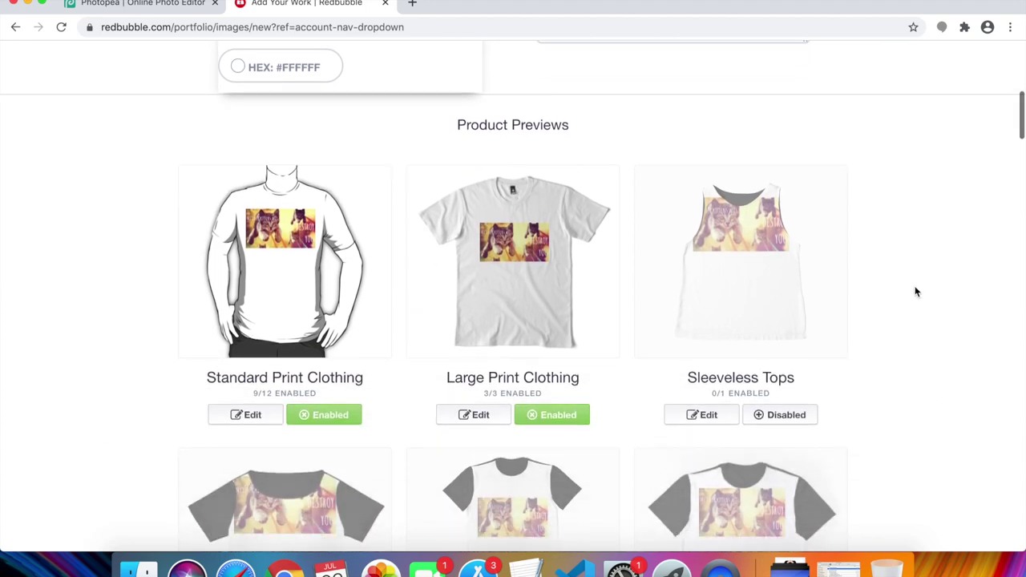
scroll(917, 291, "down", 3)
left_click_drag(1023, 132, 1024, 125)
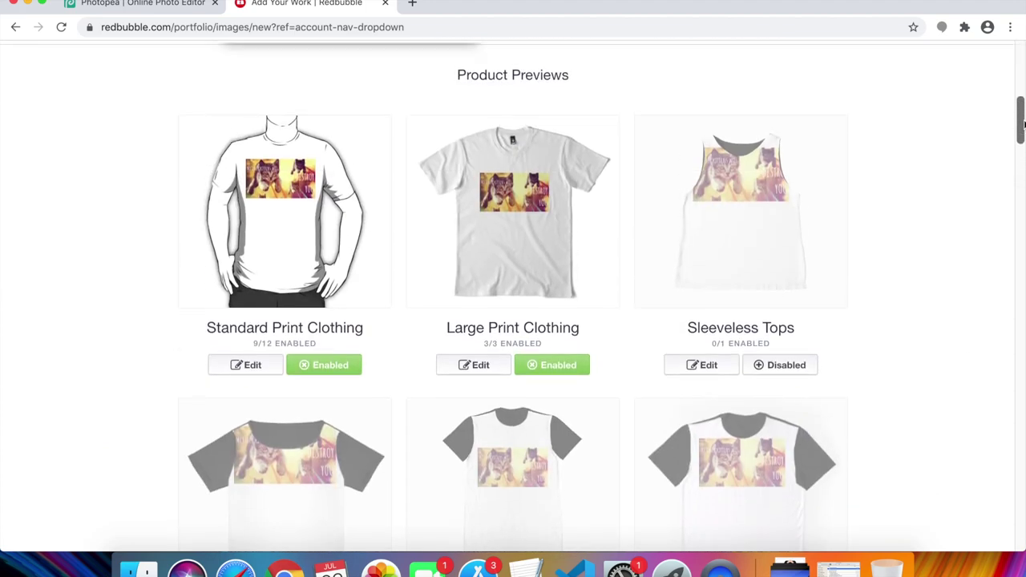
left_click(558, 369)
left_click(572, 371)
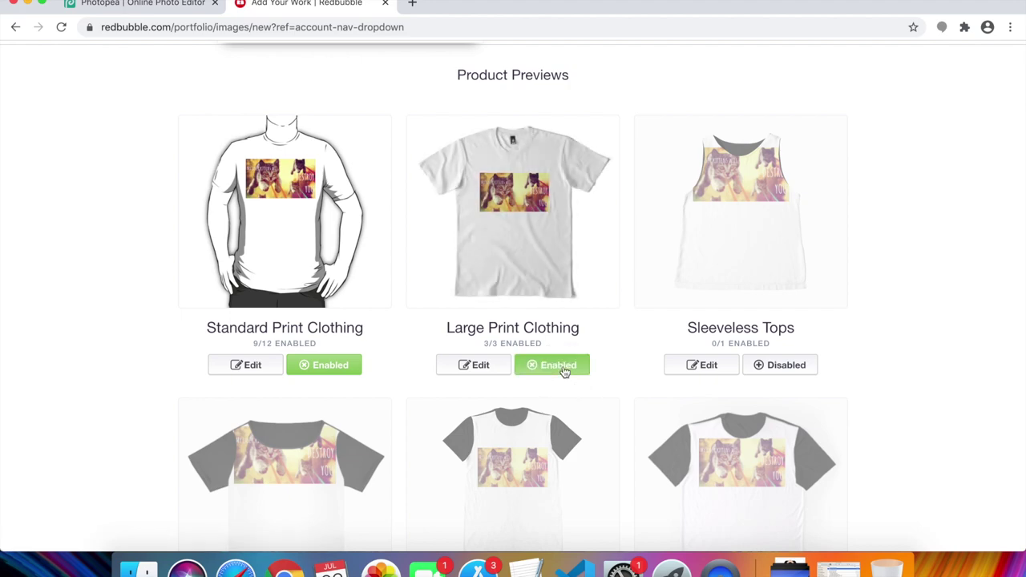
scroll(133, 233, "down", 2)
scroll(133, 233, "down", 12)
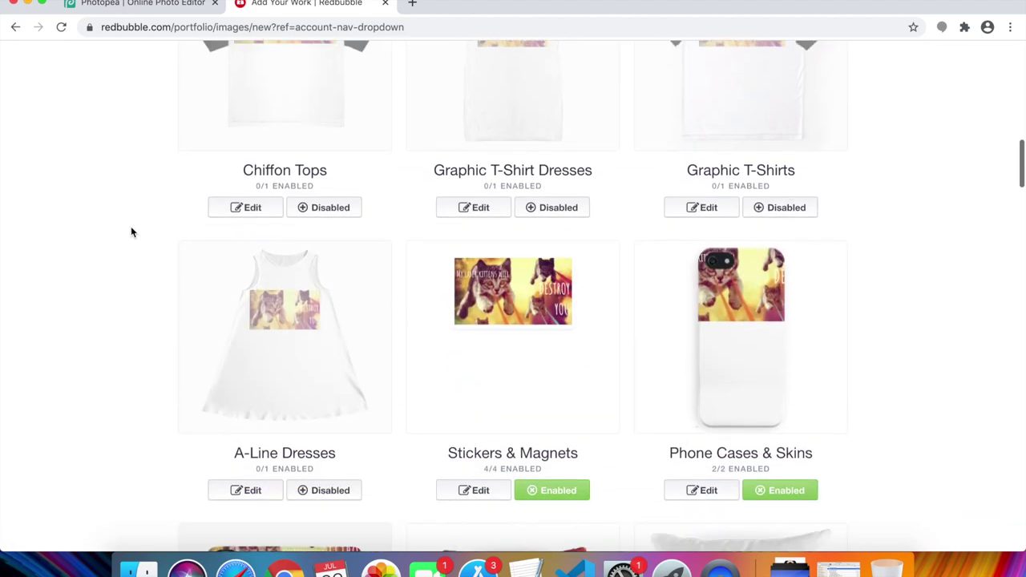
Examine the product previews down to Mugs, Travel Mugs and Leggings and back up to Standard Print Clothing, checking which products are enabled
scroll(132, 233, "down", 14)
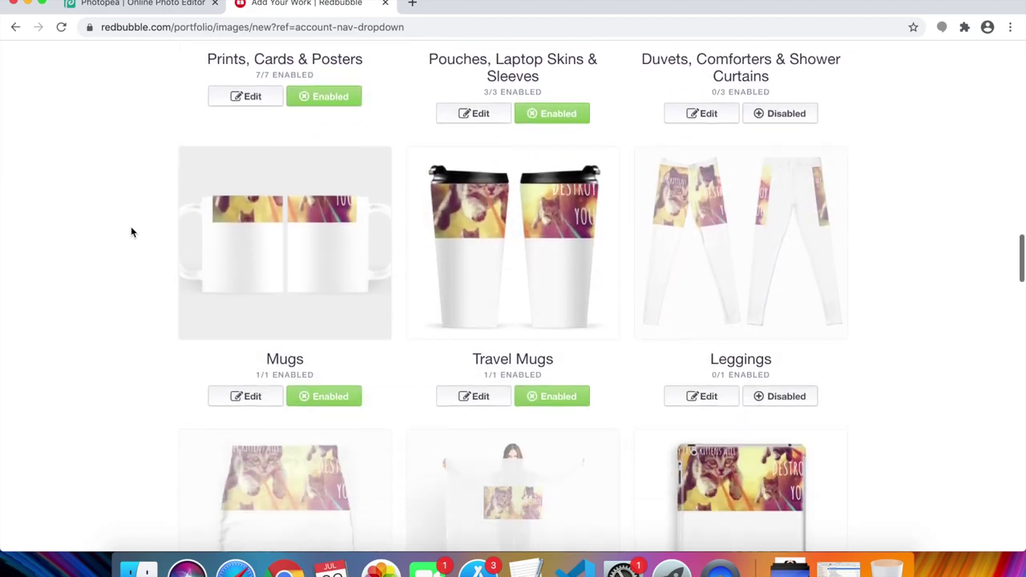
scroll(132, 232, "down", 7)
scroll(132, 232, "up", 10)
scroll(133, 233, "up", 16)
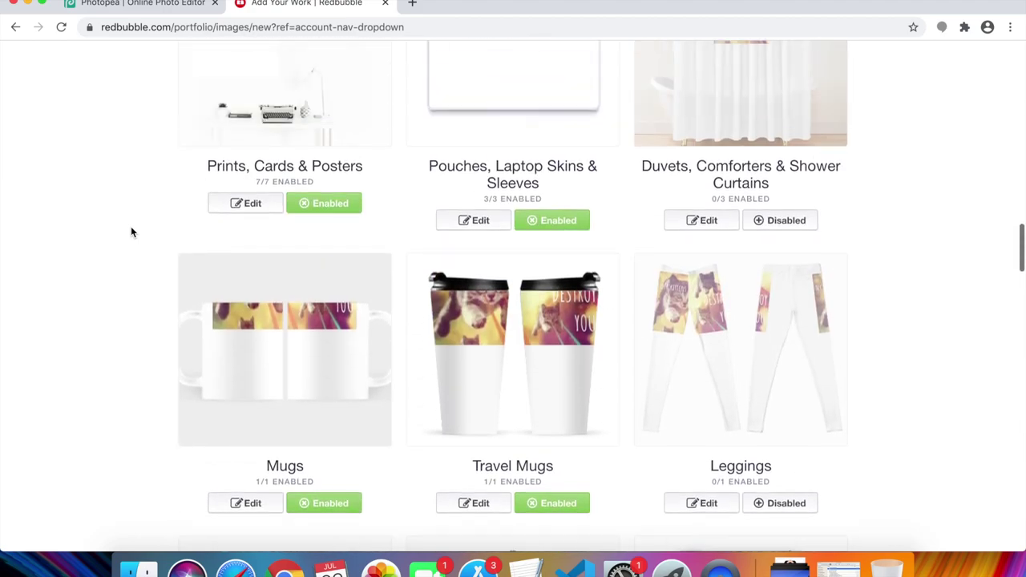
scroll(133, 233, "up", 8)
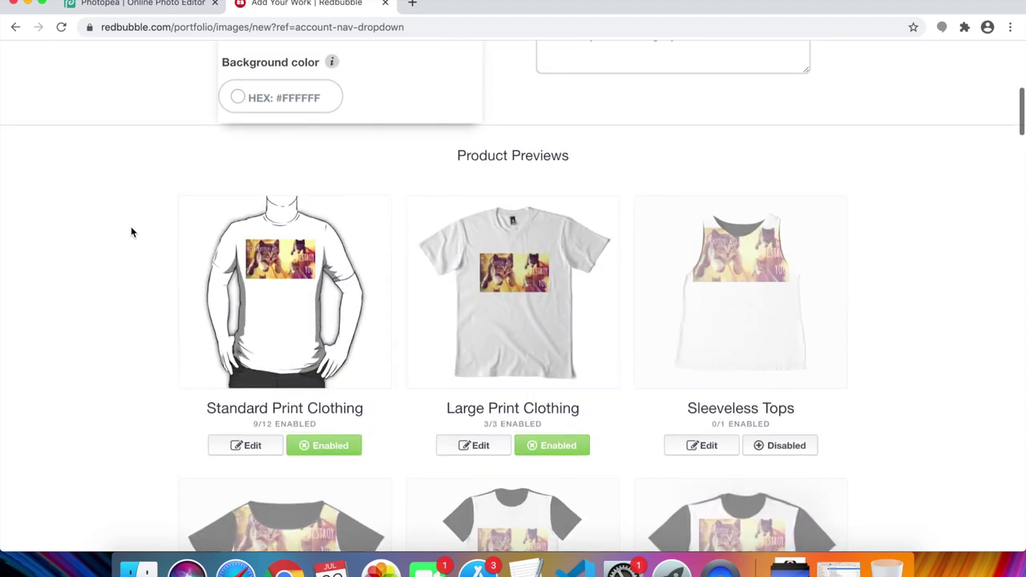
scroll(132, 233, "down", 5)
scroll(132, 232, "down", 1)
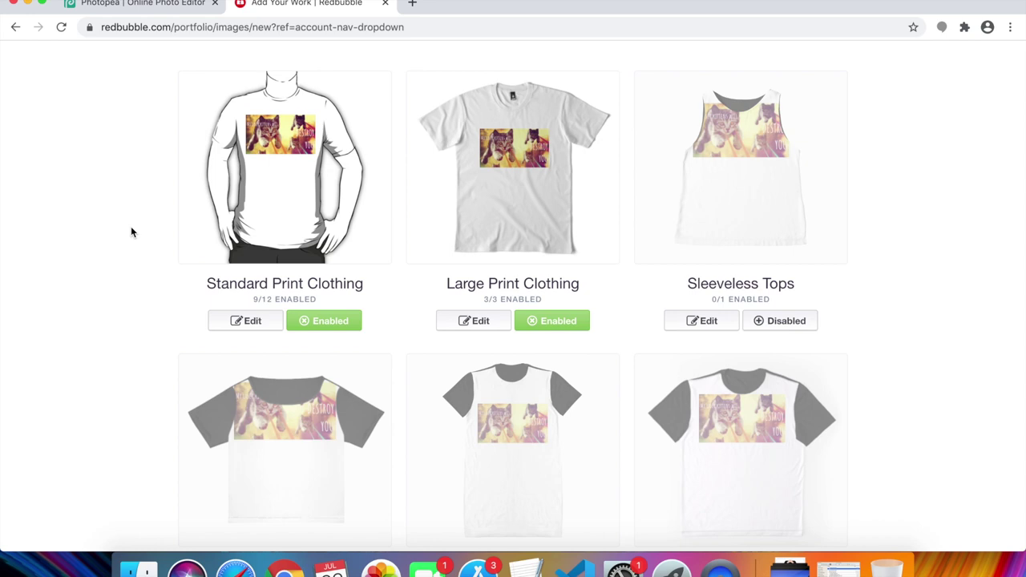
scroll(132, 232, "up", 3)
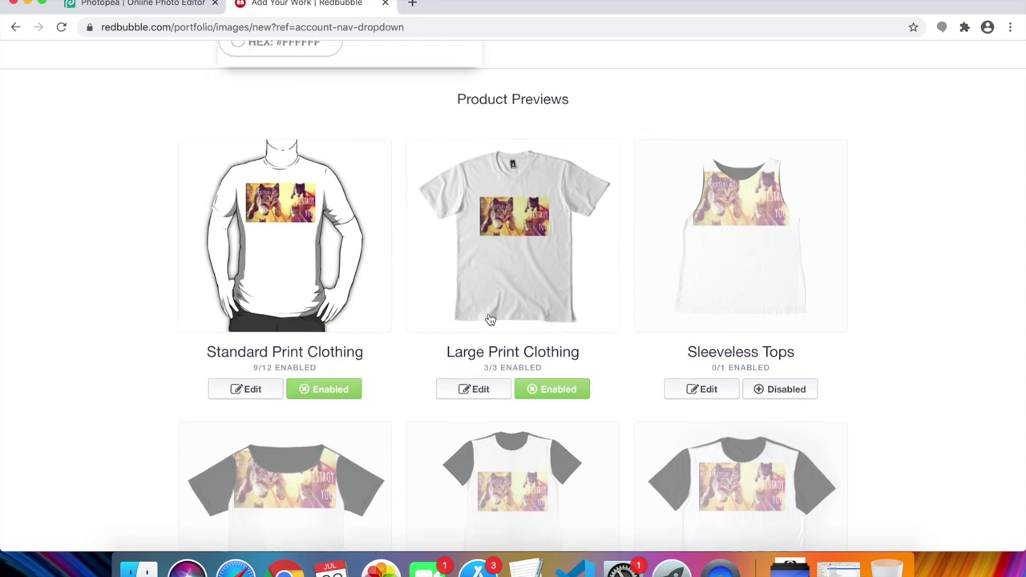
scroll(182, 280, "up", 3)
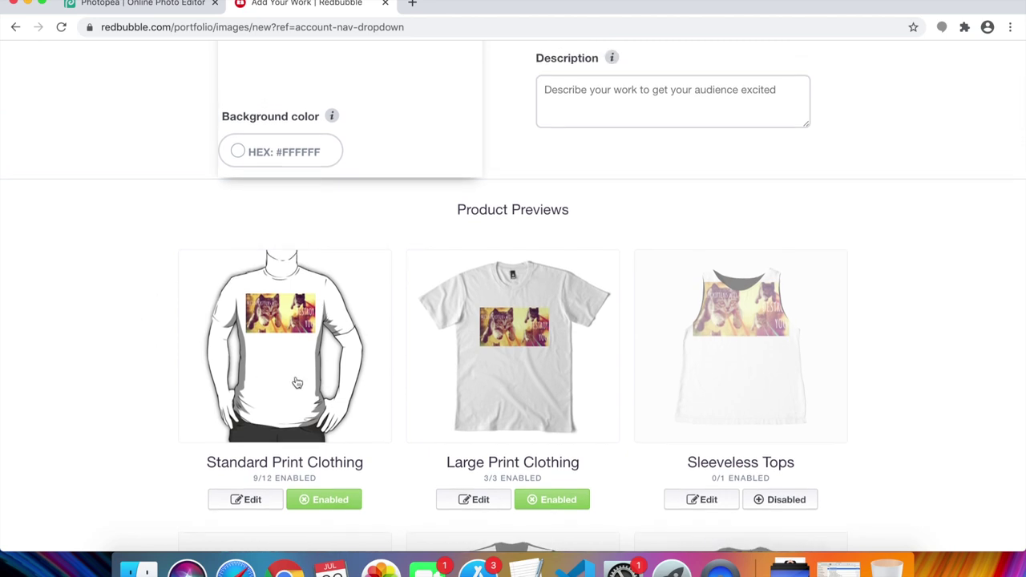
scroll(396, 368, "down", 5)
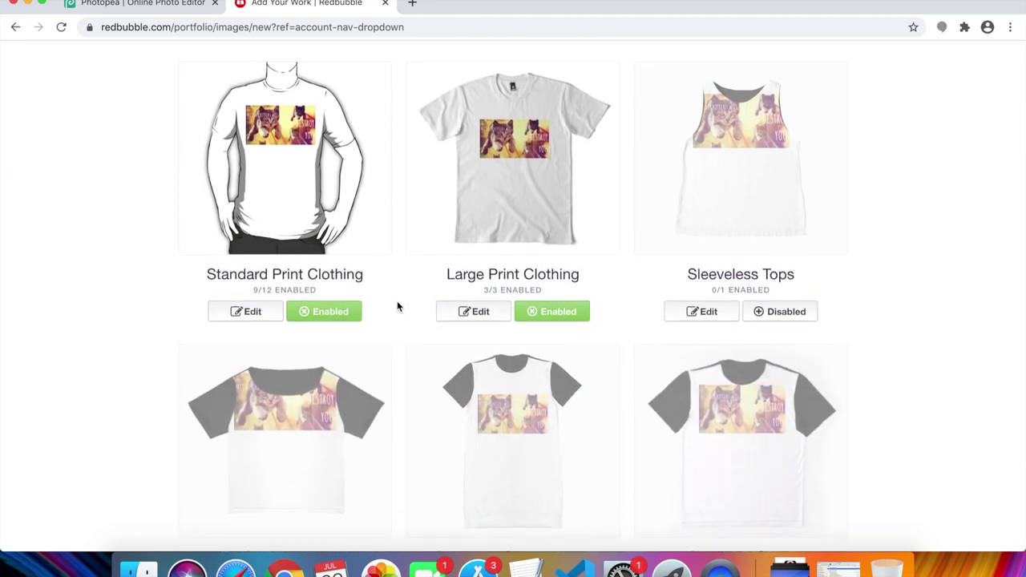
scroll(397, 301, "up", 3)
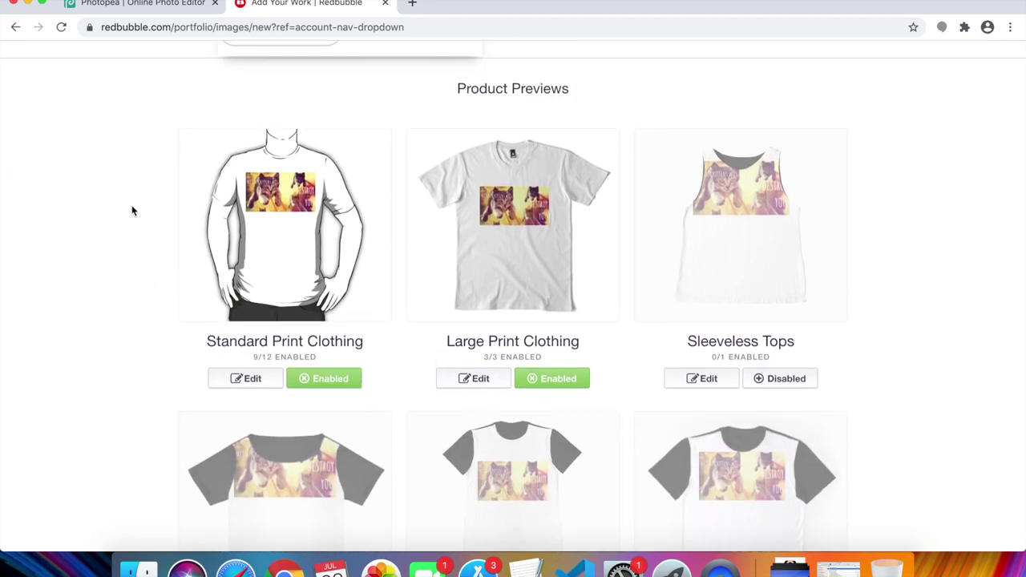
scroll(133, 211, "down", 10)
scroll(133, 210, "up", 8)
scroll(134, 211, "up", 5)
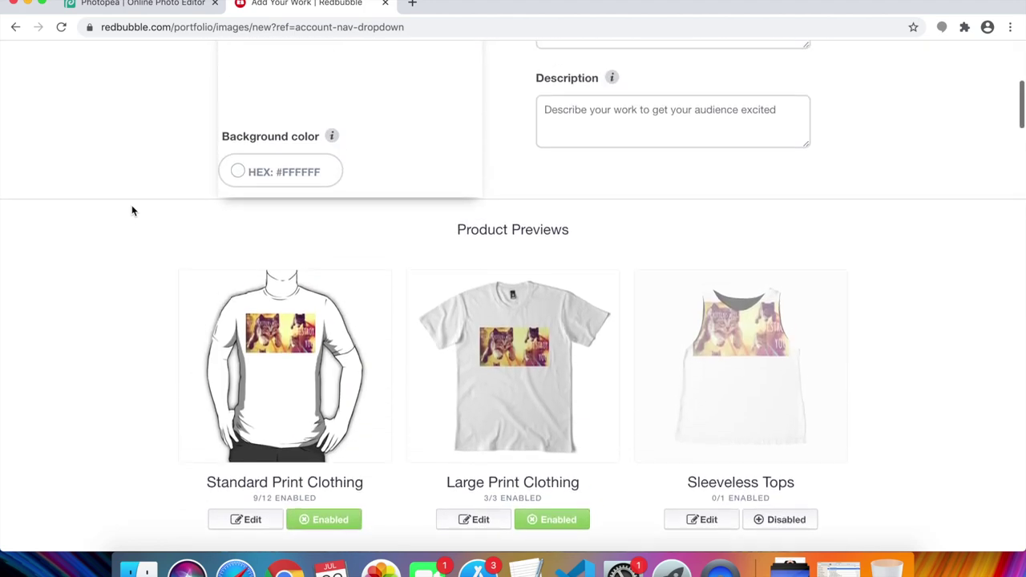
Enter "Laser Kittens" as the English title of the new work
scroll(134, 211, "up", 8)
scroll(131, 209, "down", 4)
left_click(595, 178)
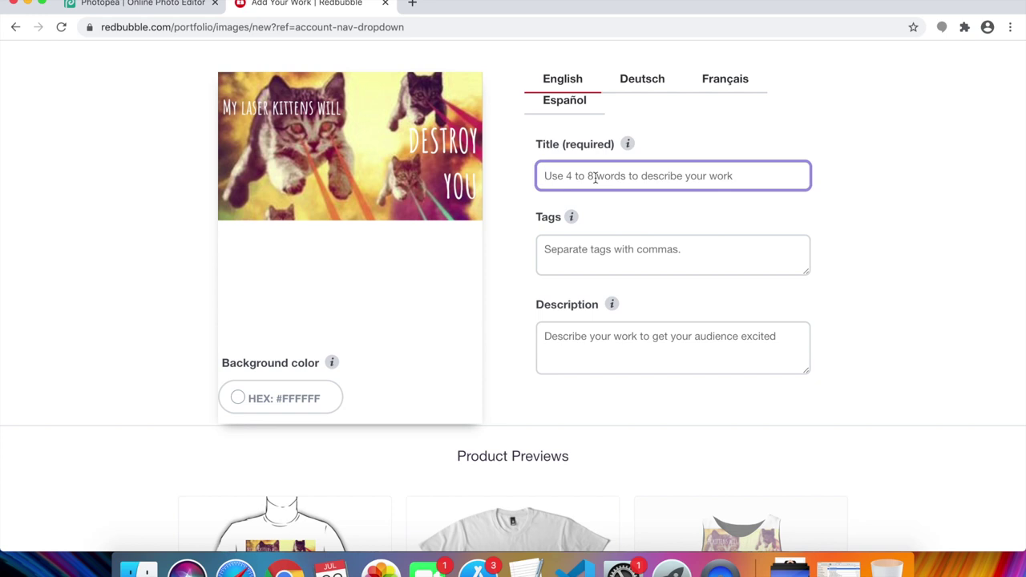
type("Laser Kittens")
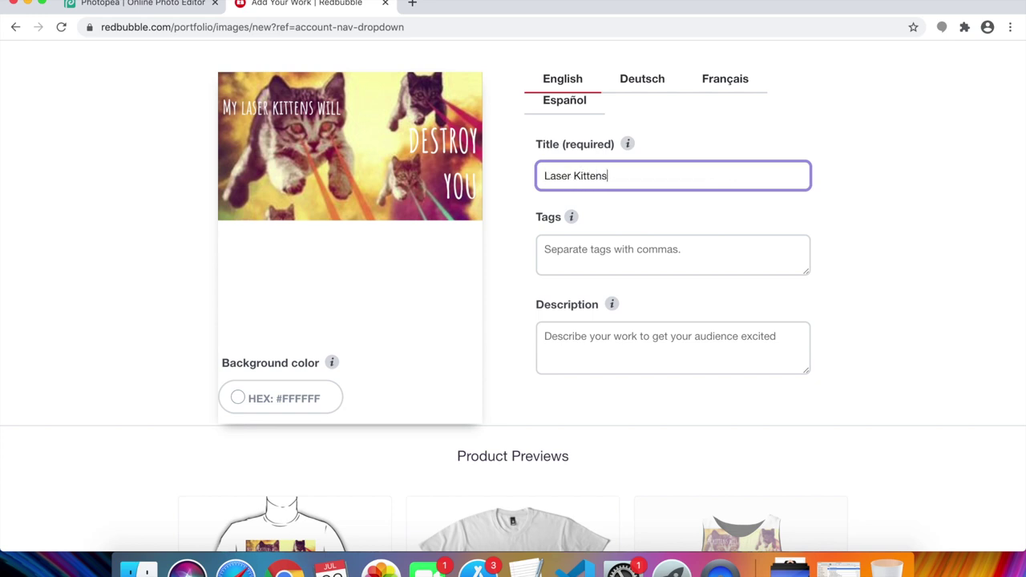
Add the tags "cute cats, laser kittens," and the description "My laser kittens will destroy you!" to the work
left_click(620, 255)
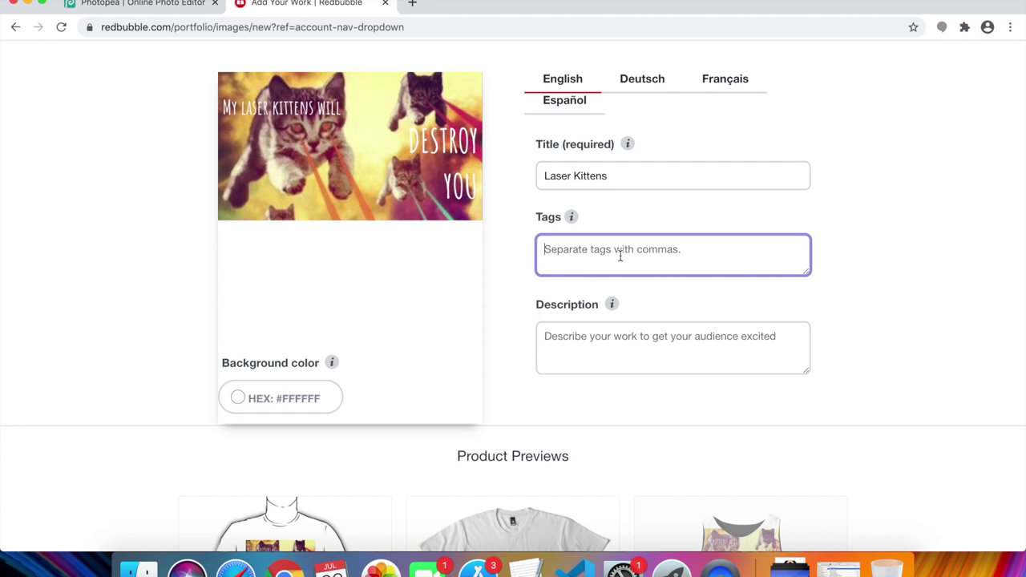
type("cute cats, c")
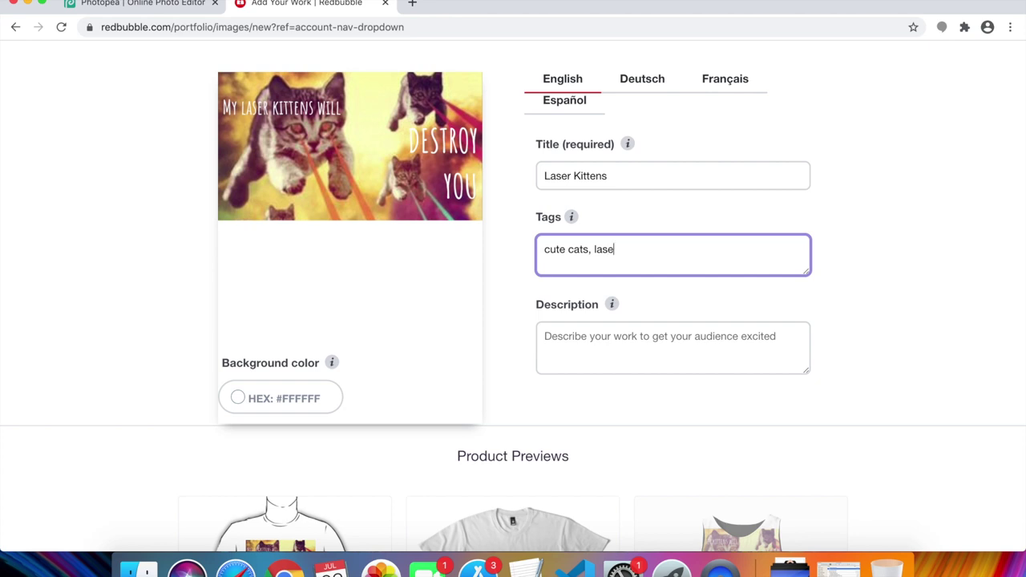
left_click(619, 348)
type("L")
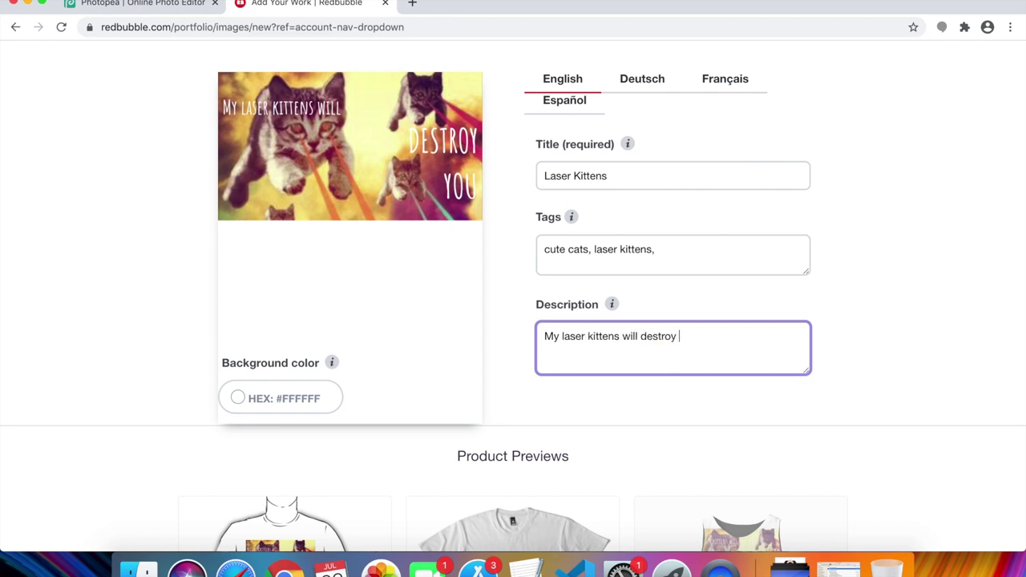
Open Standard Print Clothing for editing and change the Slim Fit T-Shirt color to black
scroll(165, 296, "down", 5)
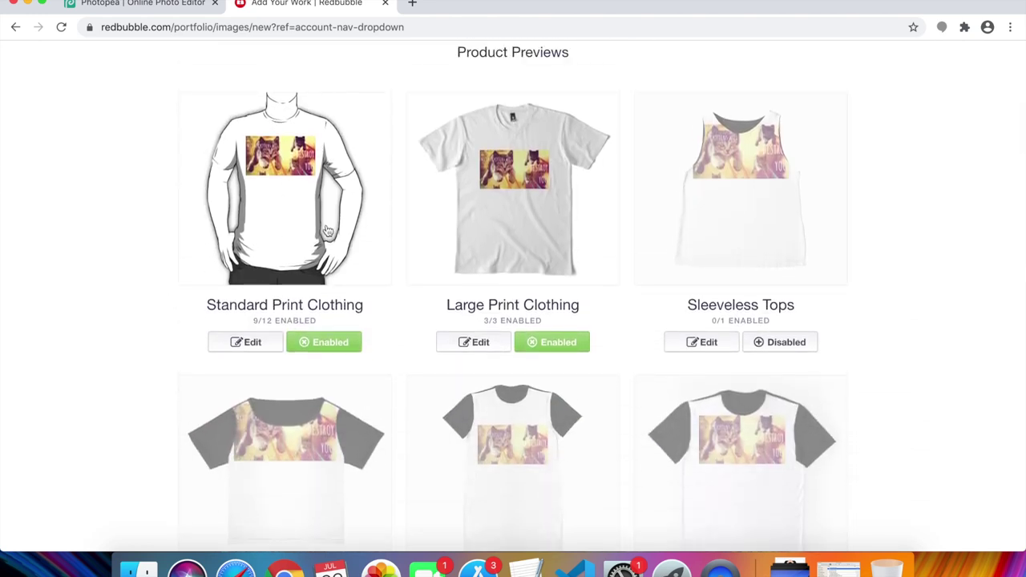
left_click(248, 344)
scroll(173, 332, "down", 5)
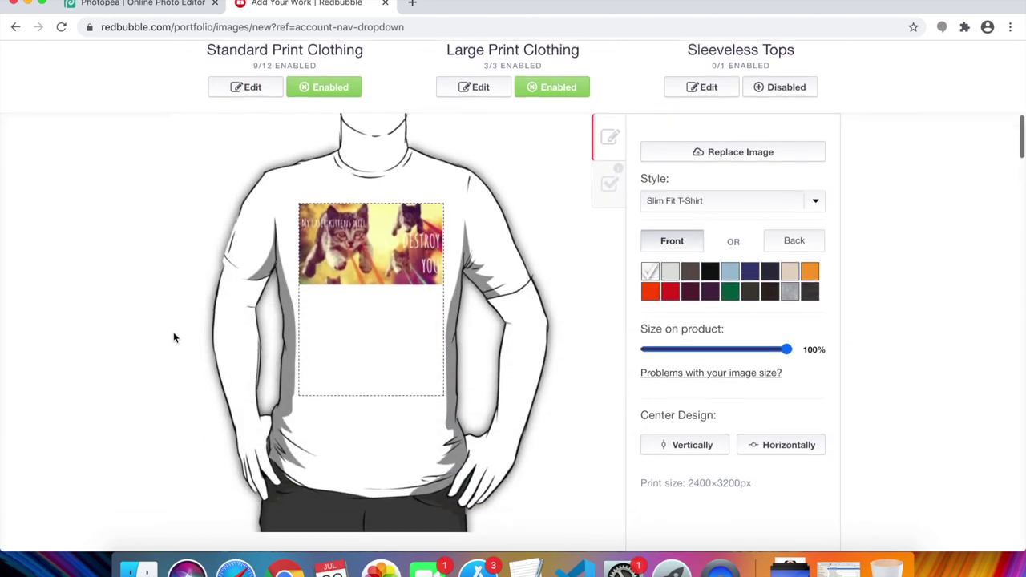
left_click(711, 252)
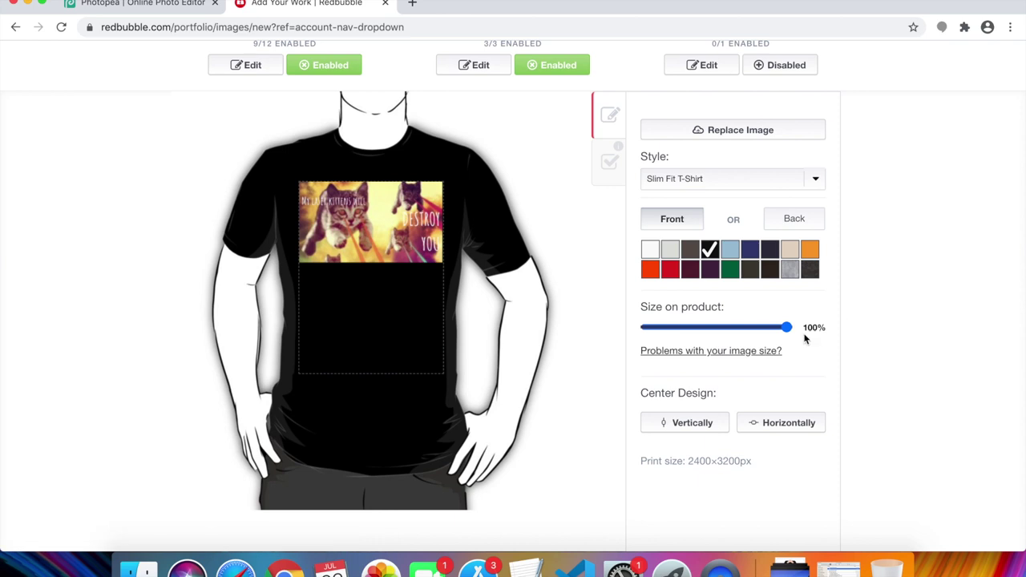
Keep the design at 100% size, move it slightly lower in the shirt's front print area and center it horizontally
mouse_move(788, 331)
left_mouse_down()
mouse_move(731, 327)
mouse_move(800, 328)
left_mouse_up()
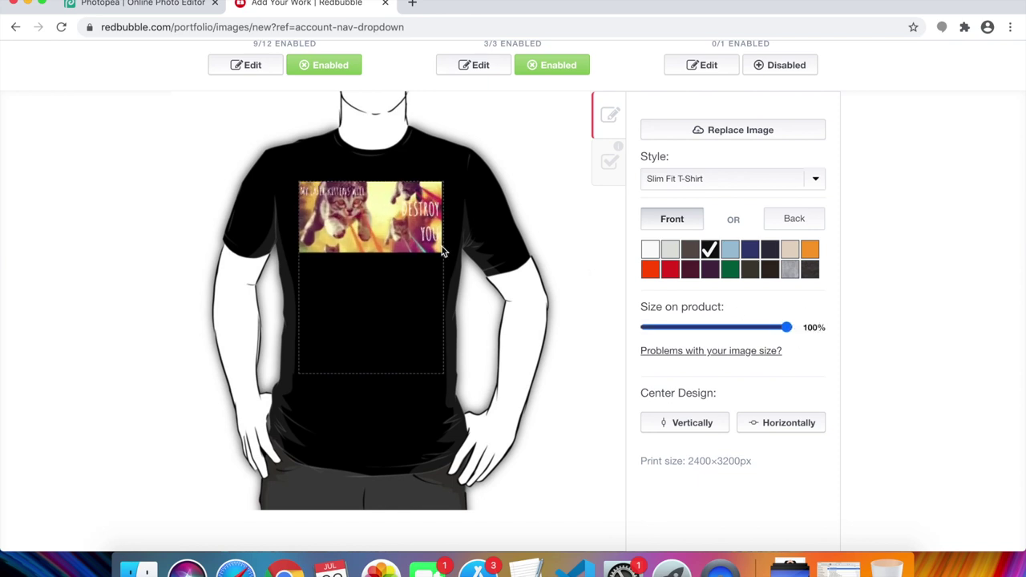
left_click_drag(389, 217, 390, 230)
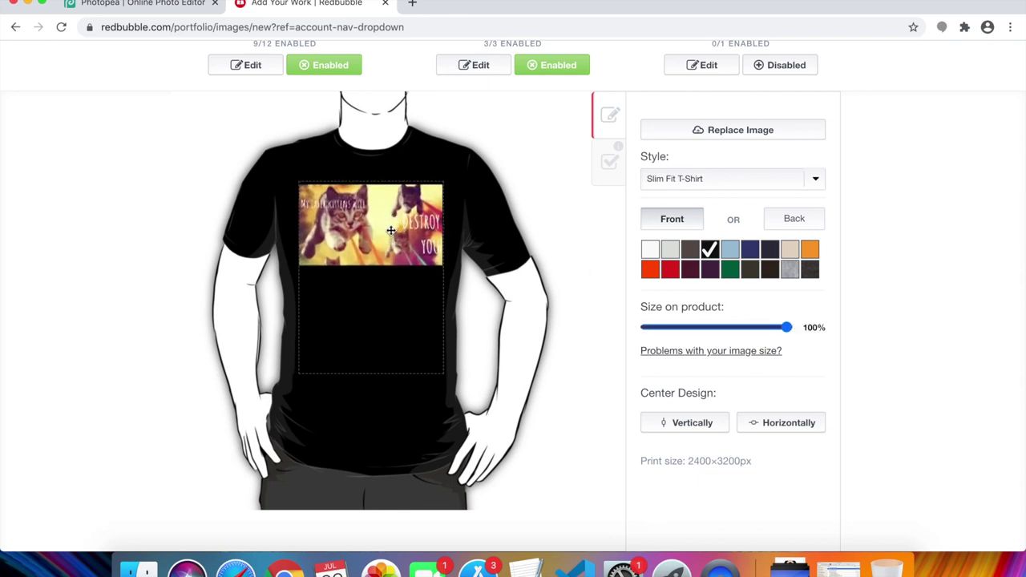
left_click(784, 425)
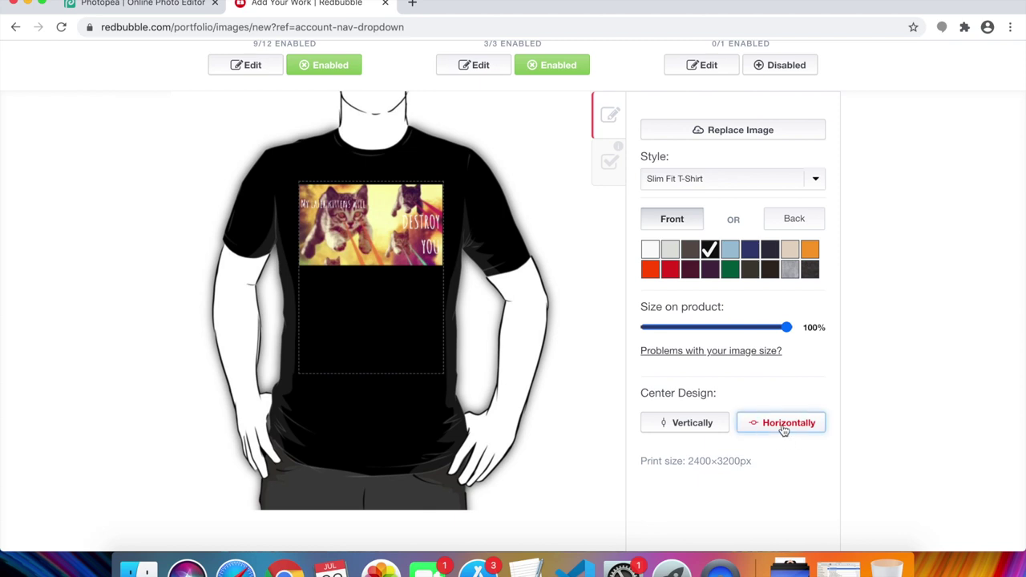
left_click(691, 426)
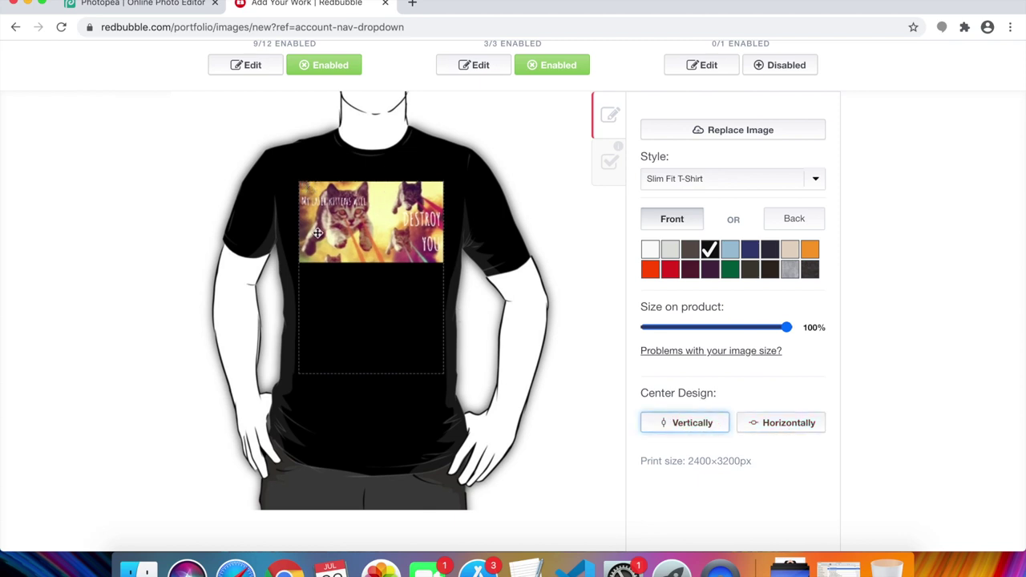
left_click_drag(377, 218, 378, 233)
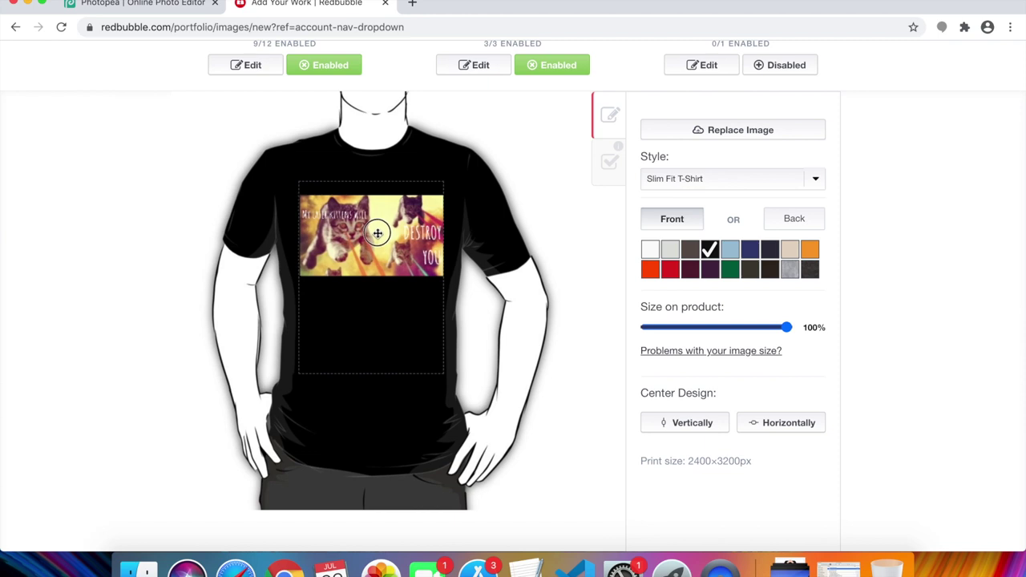
left_click(782, 427)
Make Kids Clothes, Toddler Pullover Hoodie and Kids Pullover Hoodie available under Standard Print Clothing and apply the changes
scroll(649, 168, "down", 1)
left_click(609, 143)
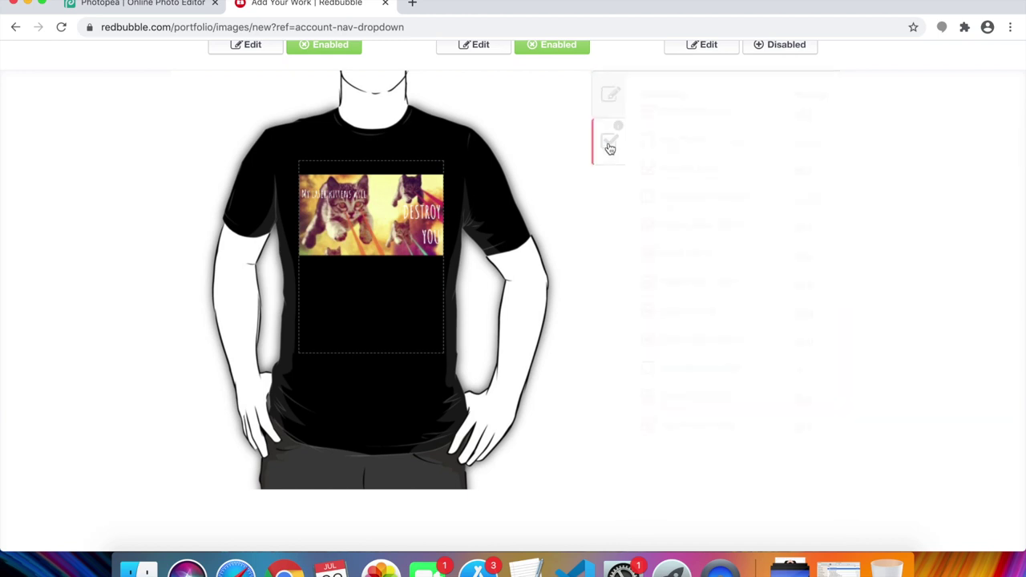
left_click(648, 142)
left_click(647, 197)
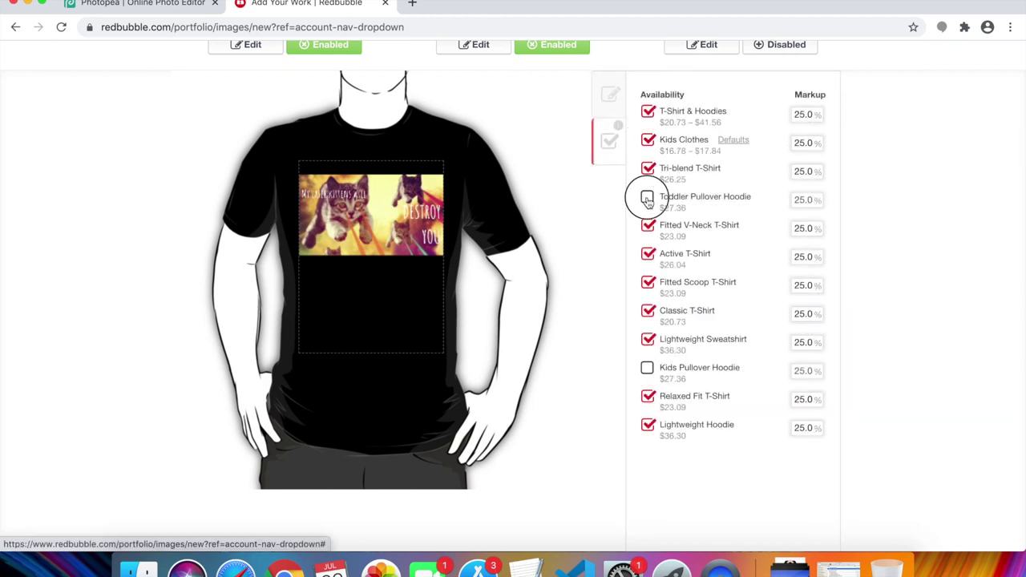
scroll(611, 270, "down", 5)
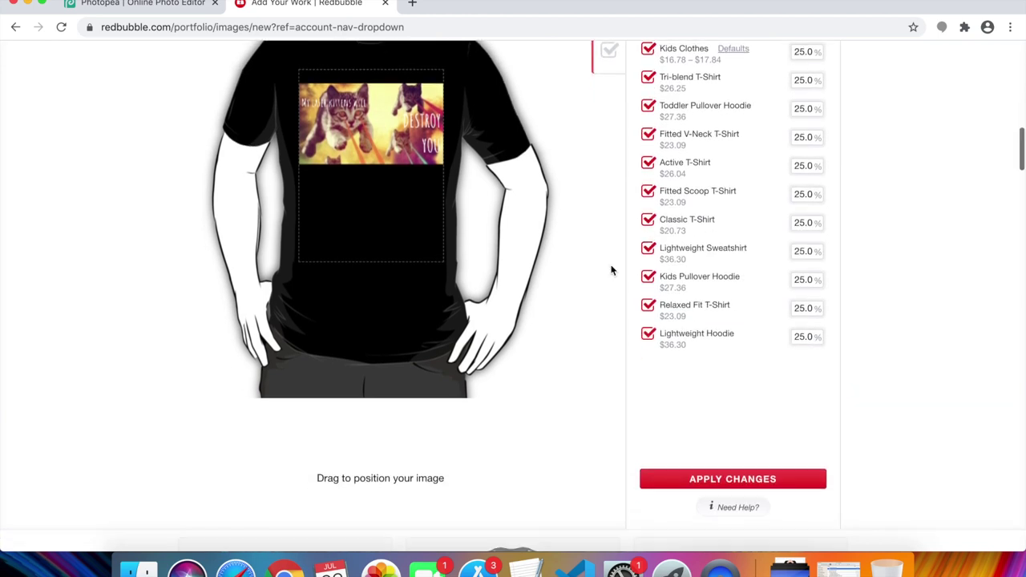
scroll(611, 270, "up", 5)
scroll(611, 270, "down", 2)
scroll(611, 270, "down", 1)
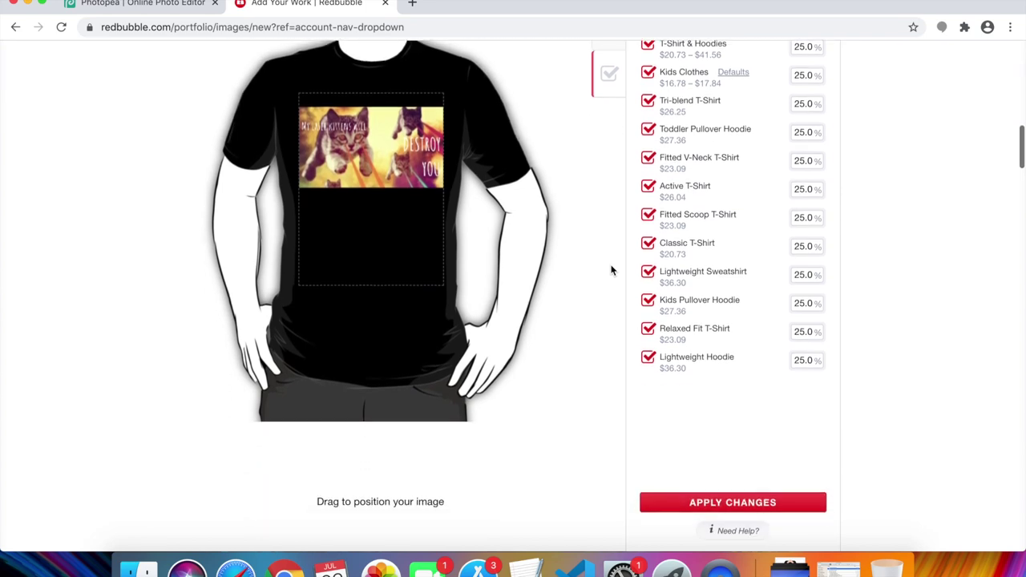
scroll(642, 361, "down", 3)
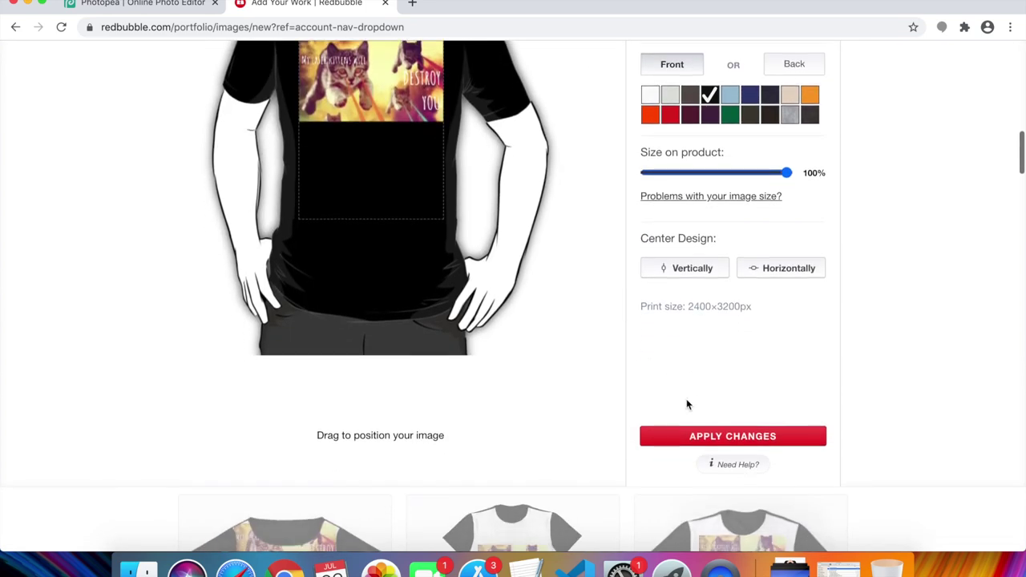
left_click(736, 437)
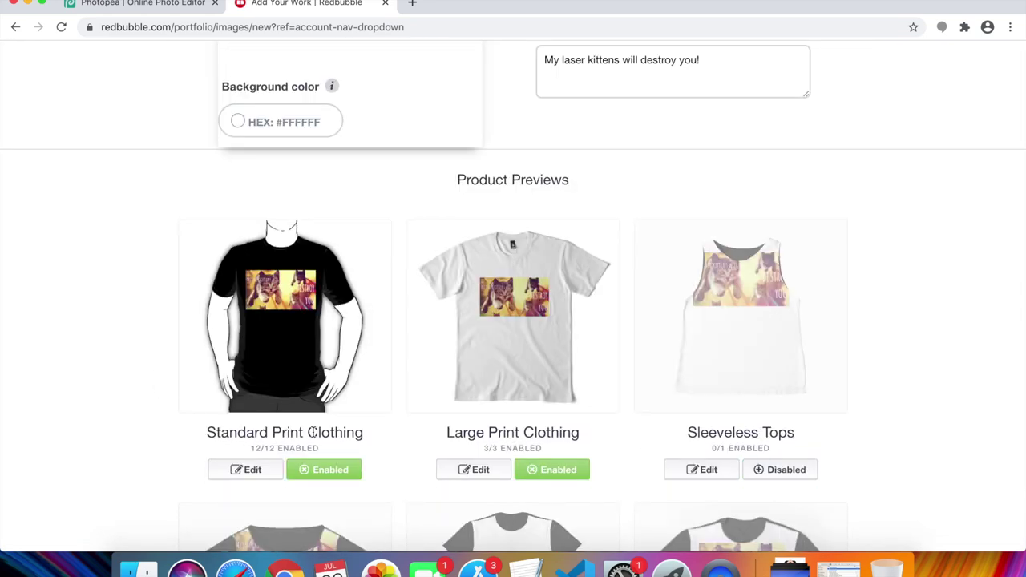
Review the updated product previews from Standard Print Clothing down to Water Bottles, checking placement and which products are enabled
scroll(363, 381, "down", 3)
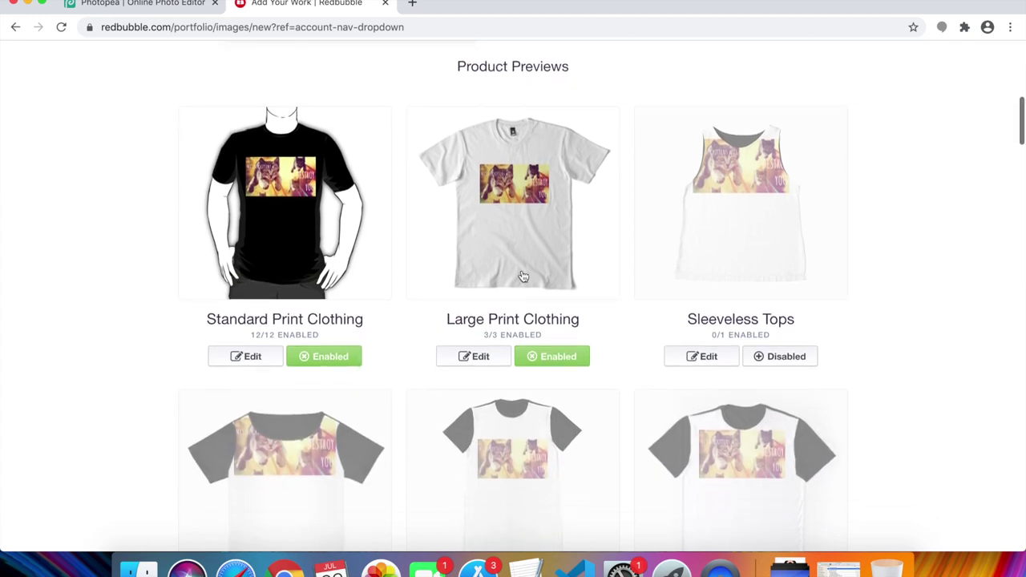
scroll(616, 329, "down", 2)
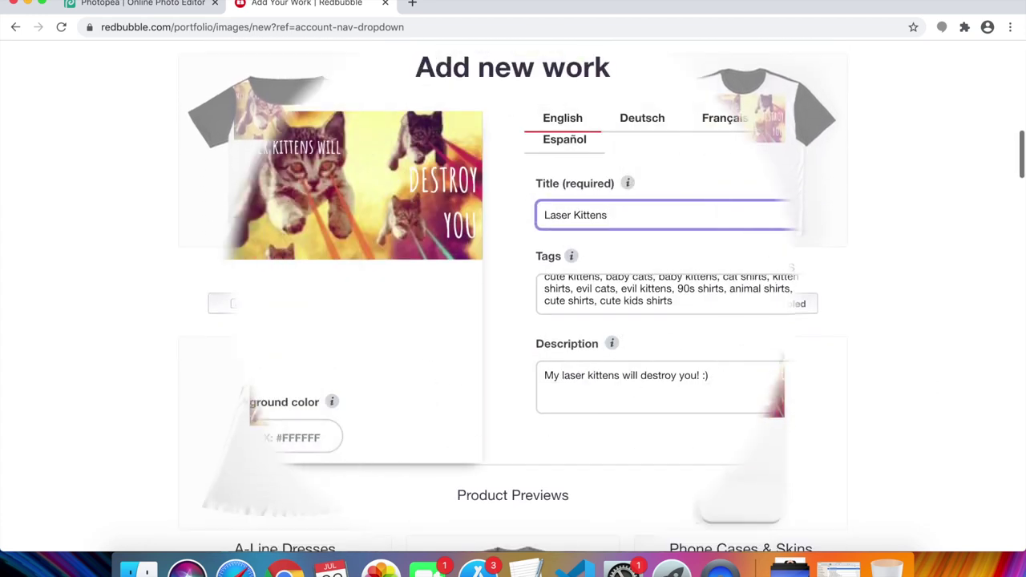
scroll(862, 316, "down", 10)
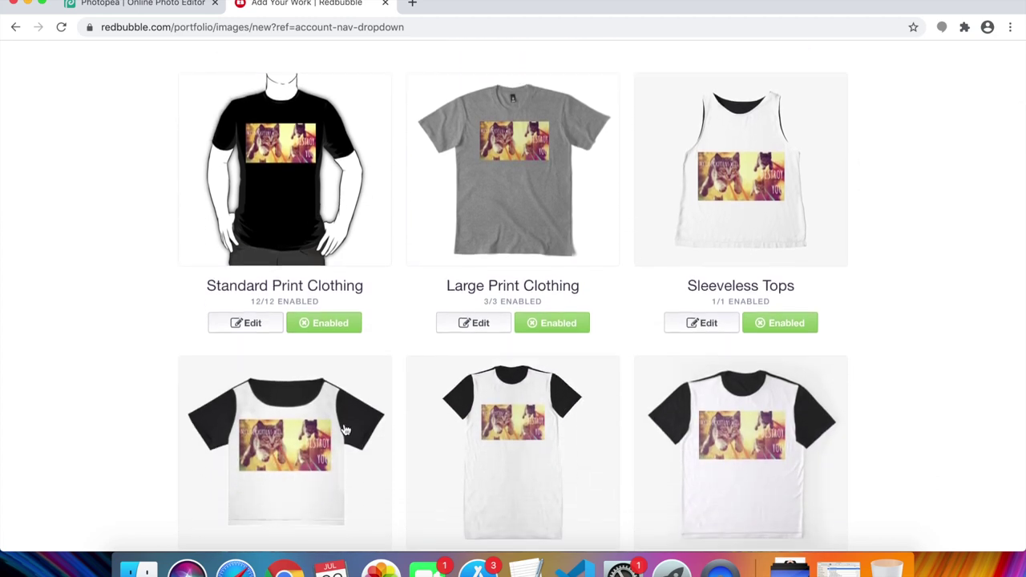
scroll(904, 406, "down", 12)
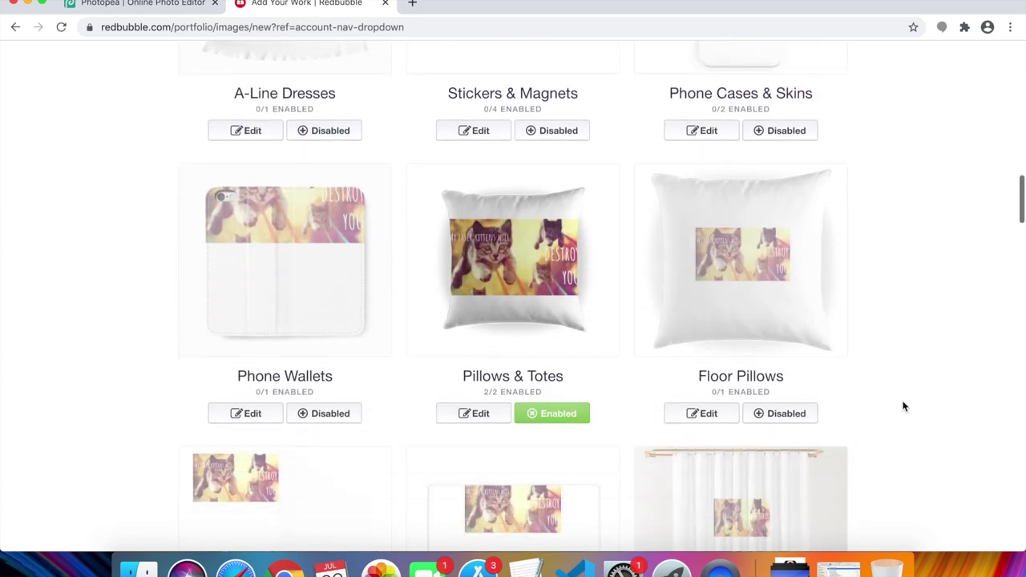
scroll(904, 407, "up", 1)
scroll(537, 149, "down", 10)
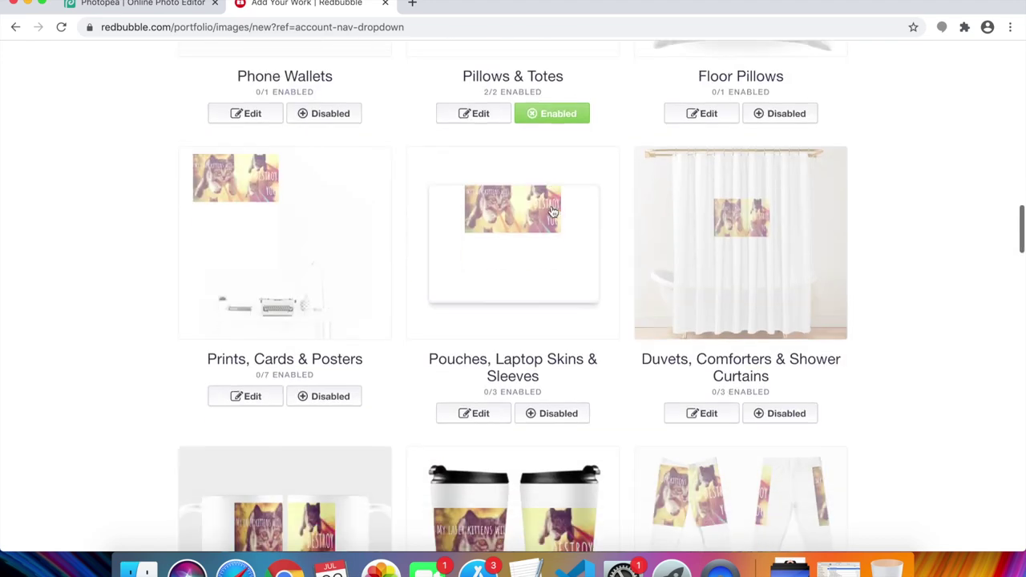
scroll(321, 218, "down", 9)
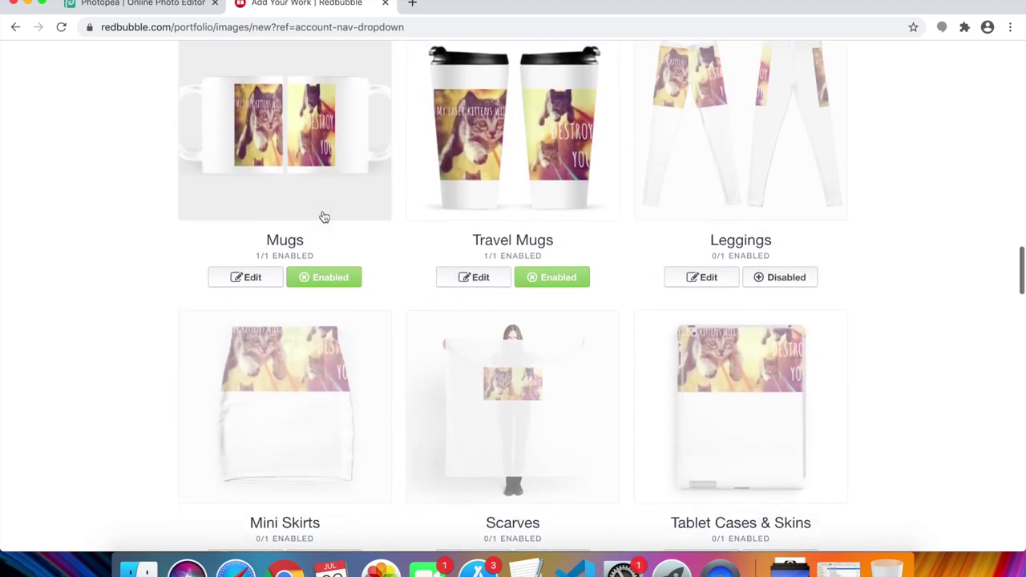
scroll(354, 296, "down", 1)
scroll(354, 295, "down", 20)
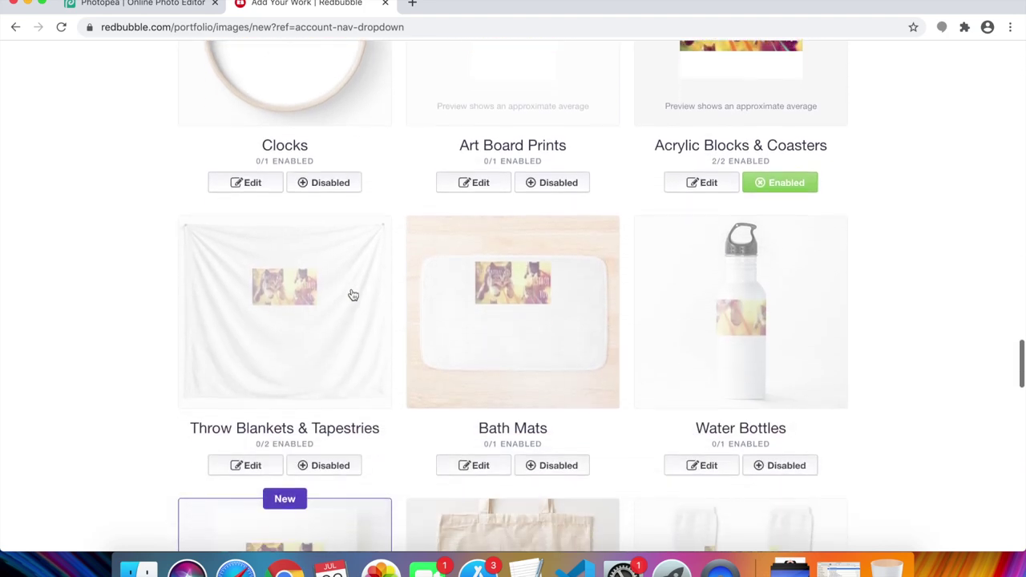
Keep the mature content answer at No, check the remaining listing settings and save the work
scroll(354, 295, "down", 11)
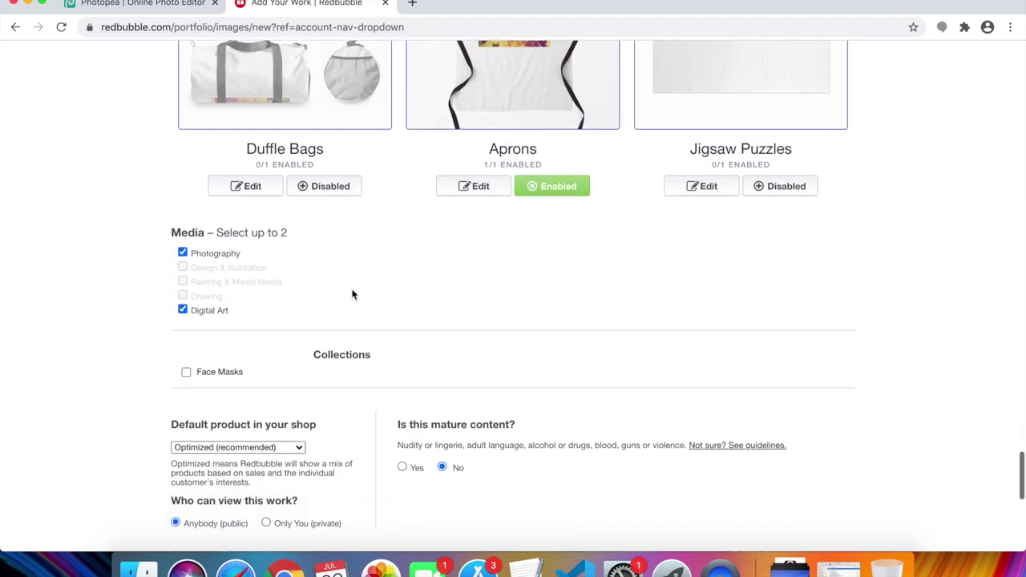
scroll(238, 260, "down", 2)
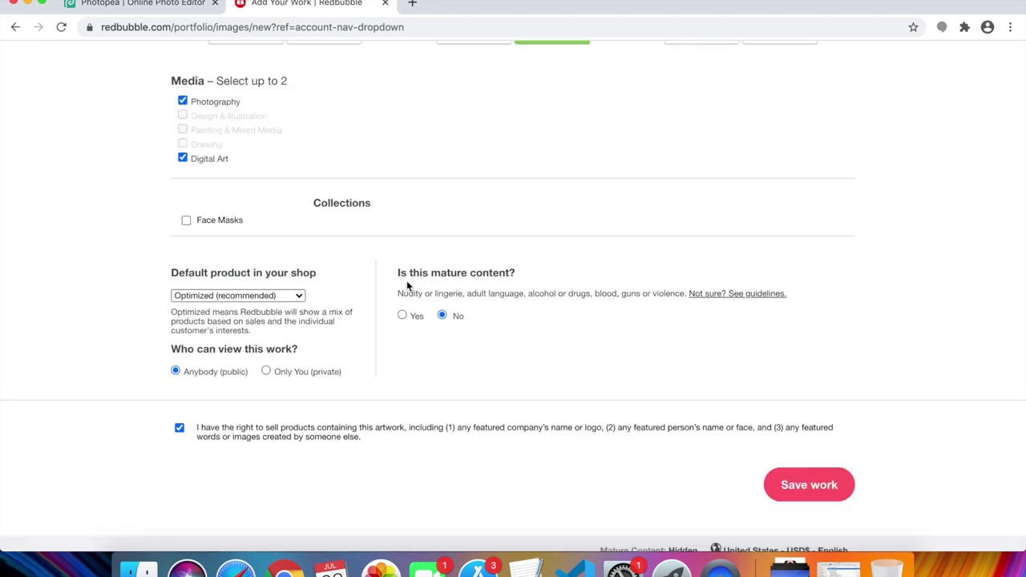
left_click_drag(399, 272, 518, 271)
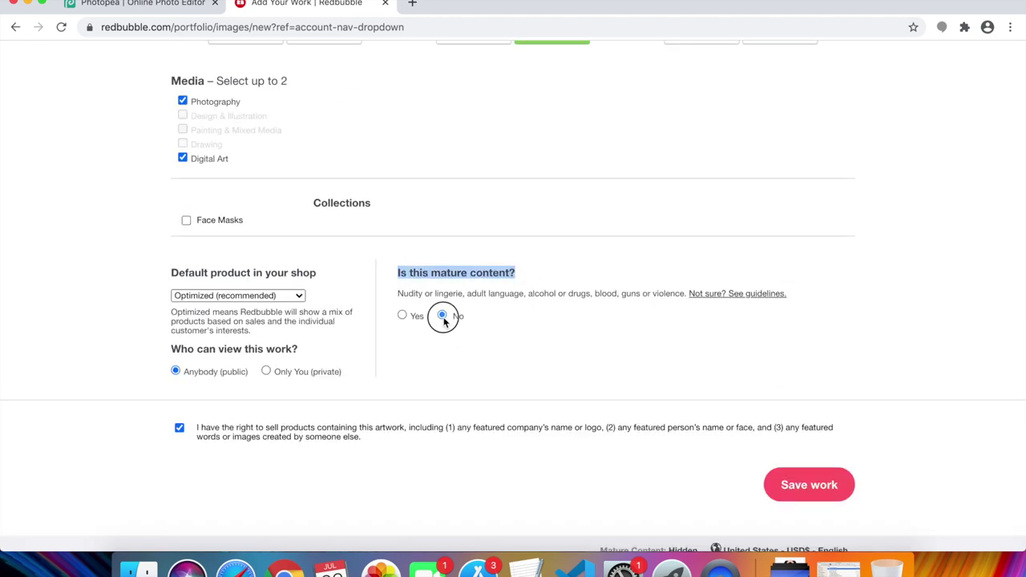
left_click(578, 263)
scroll(580, 266, "down", 1)
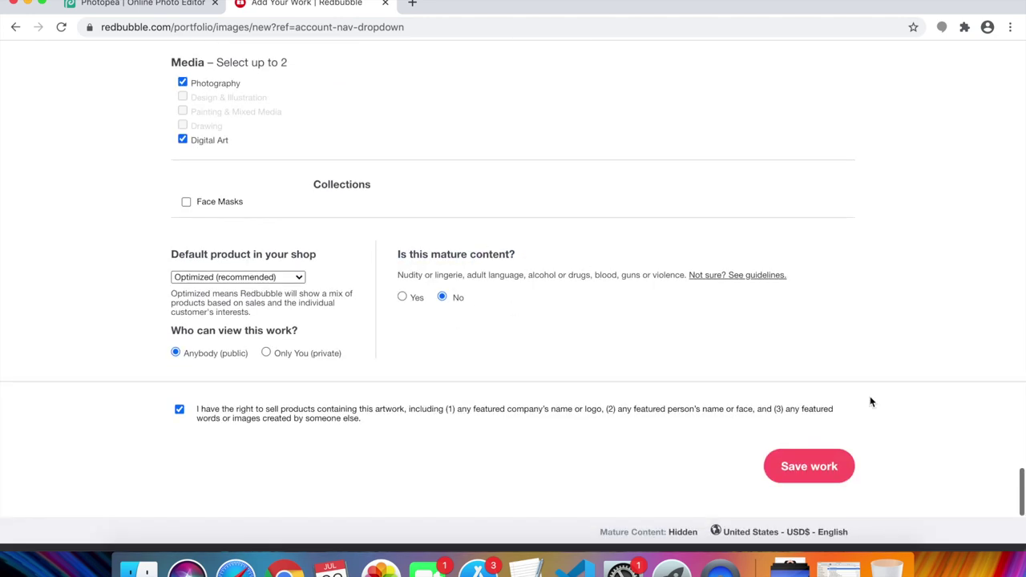
left_click(811, 473)
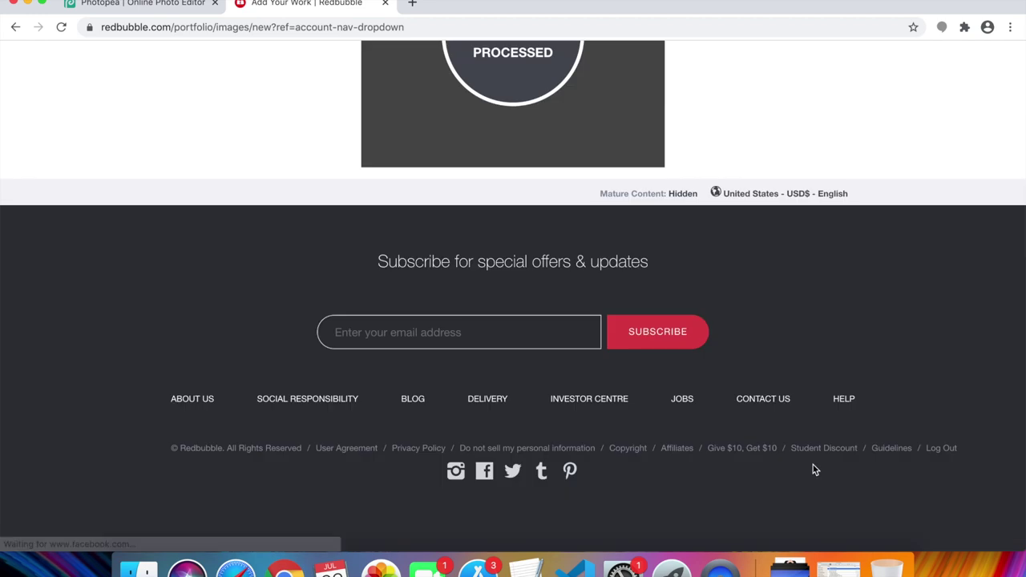
Look over the published design's product previews, from Kids Mask and Classic T-Shirt to Long Sleeve T-Shirt
scroll(813, 430, "down", 1)
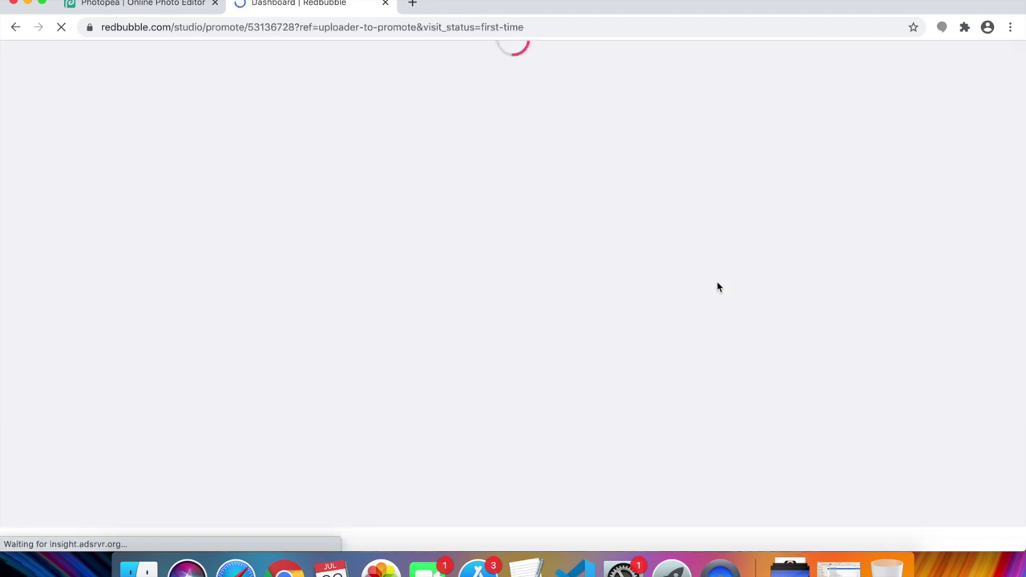
scroll(717, 287, "down", 5)
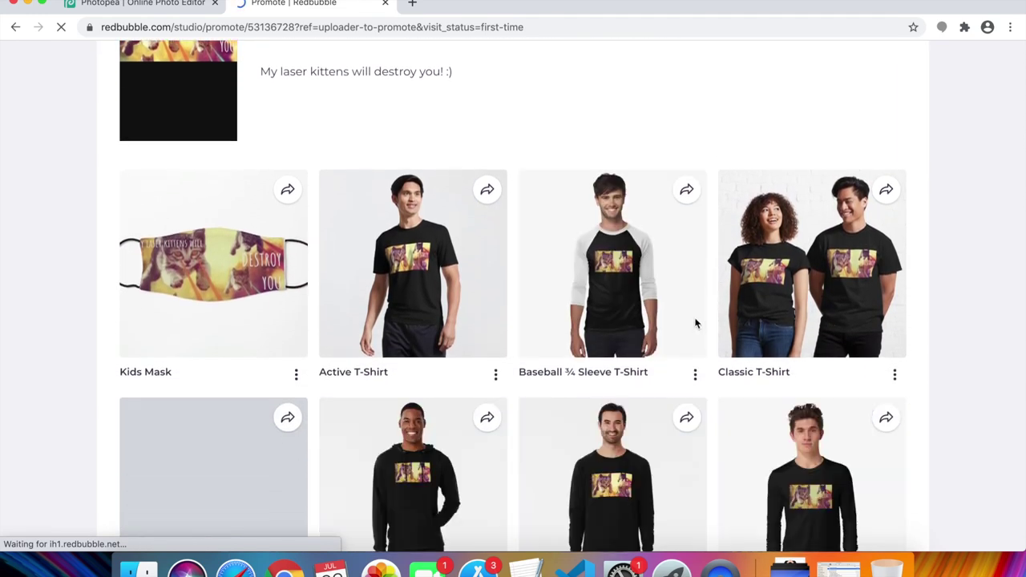
scroll(482, 313, "down", 2)
scroll(482, 313, "down", 1)
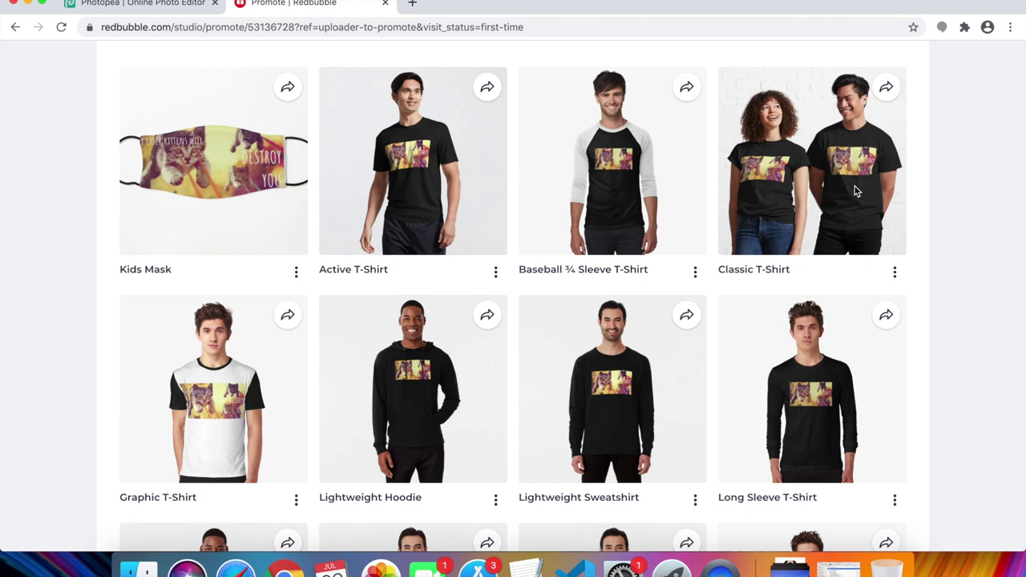
scroll(920, 199, "down", 3)
scroll(935, 161, "up", 5)
scroll(950, 119, "down", 2)
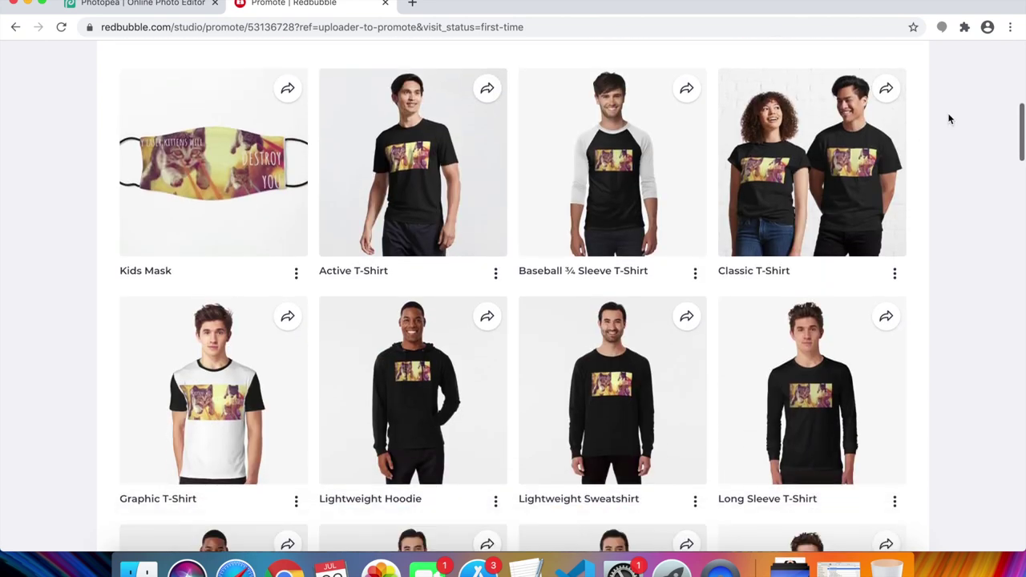
Download the first Classic T-Shirt promotional image, look through the other shirt images and close the image gallery
left_click(894, 274)
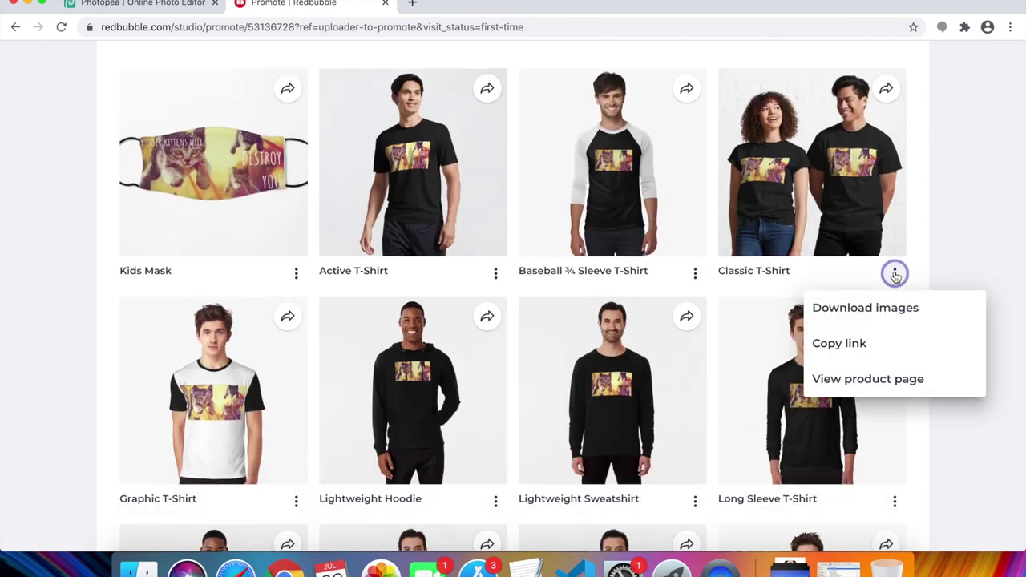
left_click(882, 315)
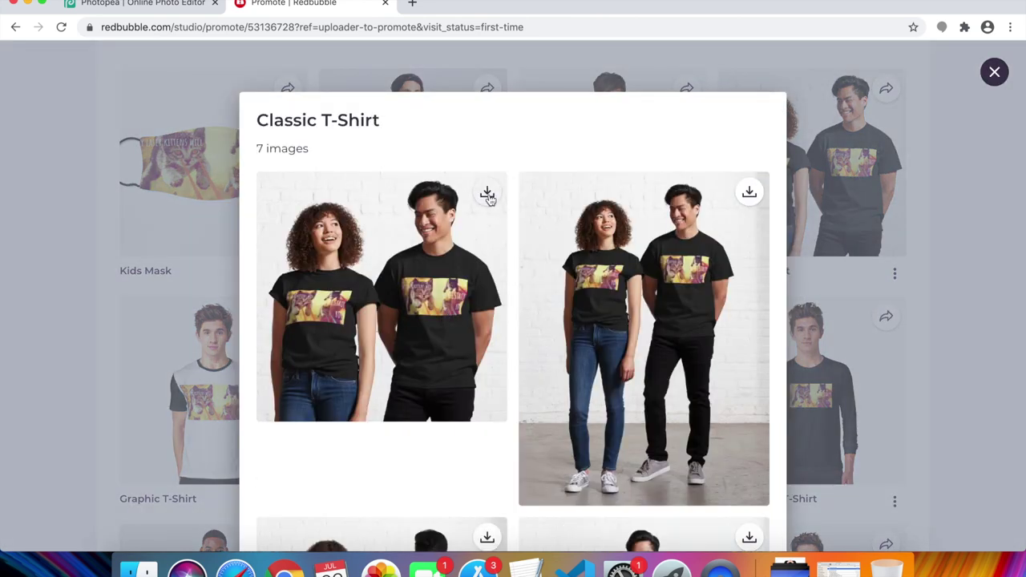
left_click(487, 194)
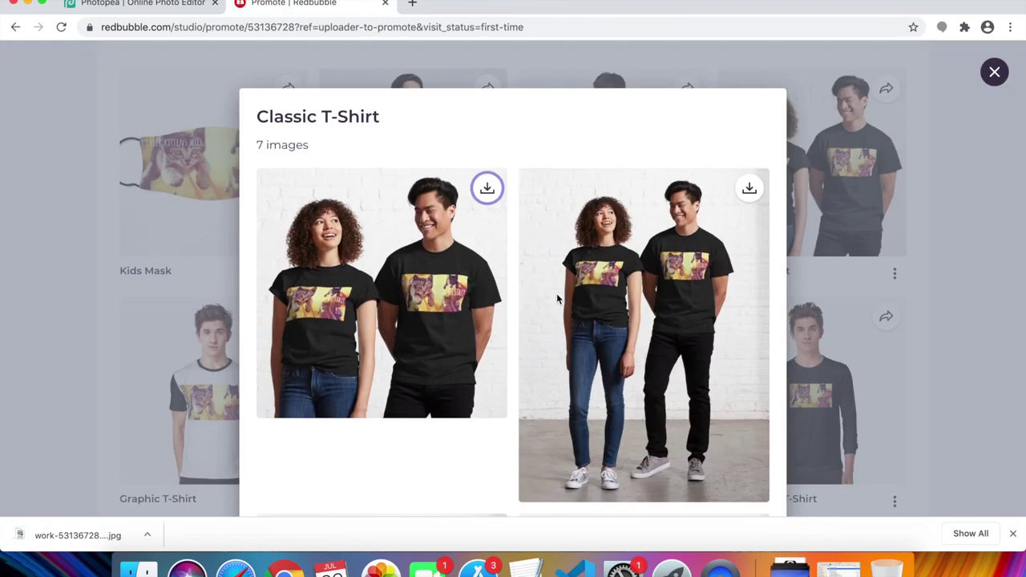
scroll(558, 299, "down", 5)
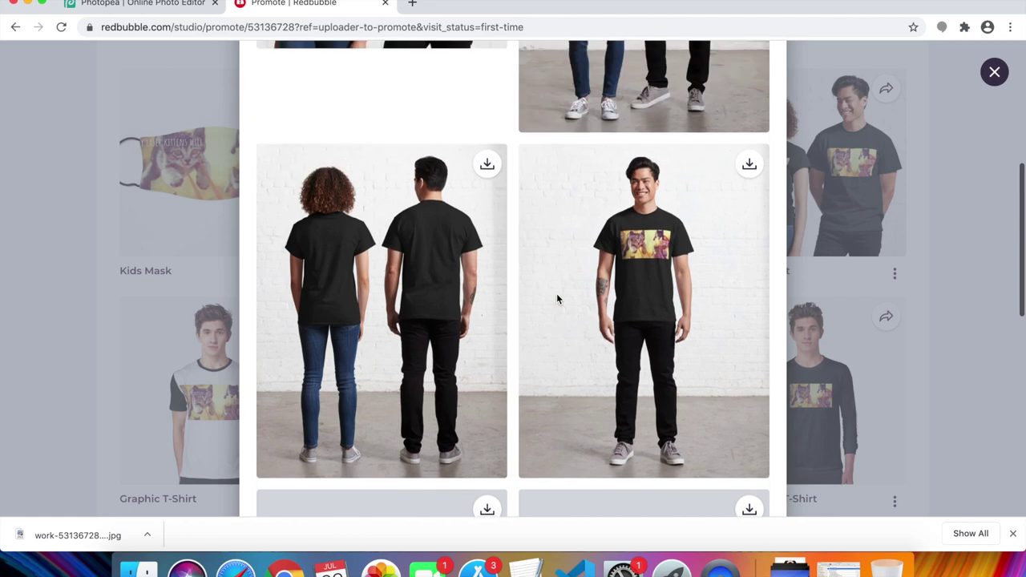
scroll(556, 294, "up", 3)
left_click(966, 257)
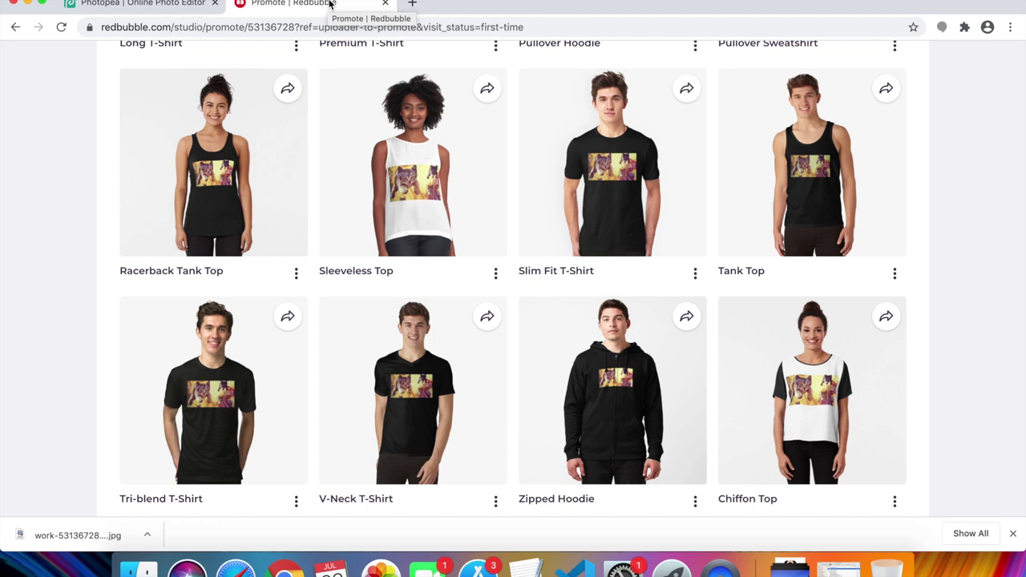
Review the remaining clothing previews on the promote page, including hoodies and women's tops, and return to the Laser Kittens listing details
scroll(969, 236, "down", 1)
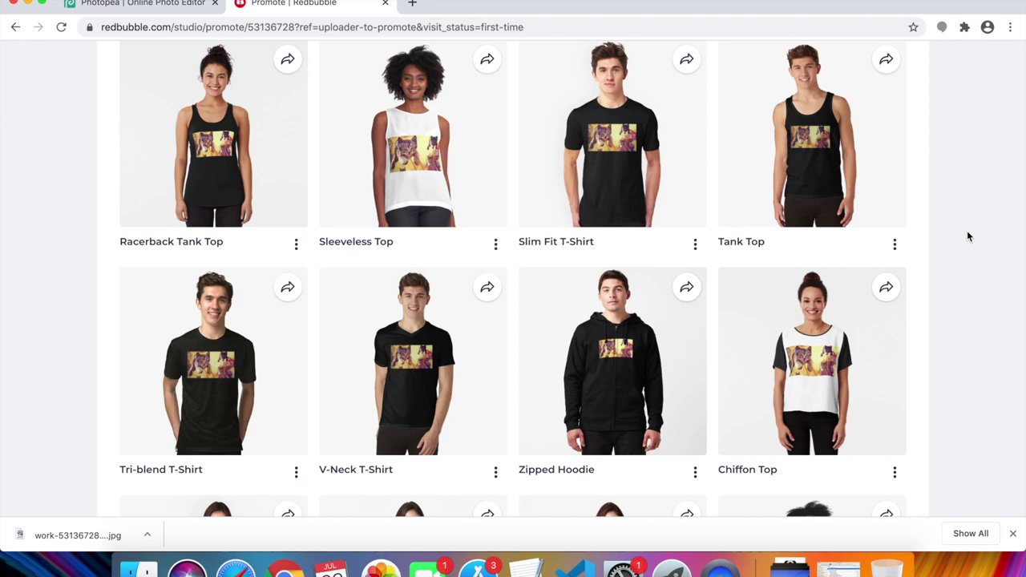
scroll(969, 237, "down", 5)
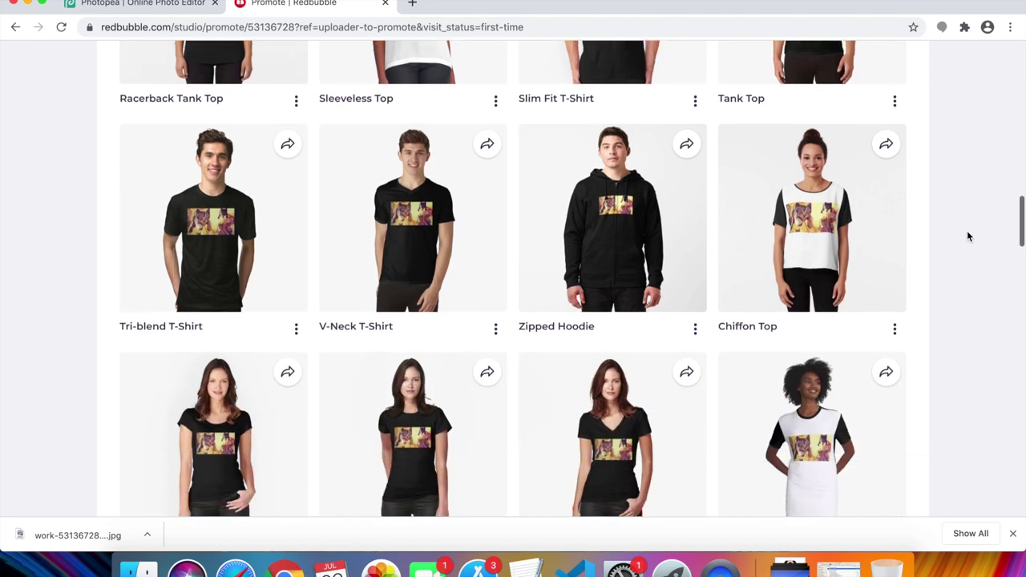
scroll(967, 230, "down", 12)
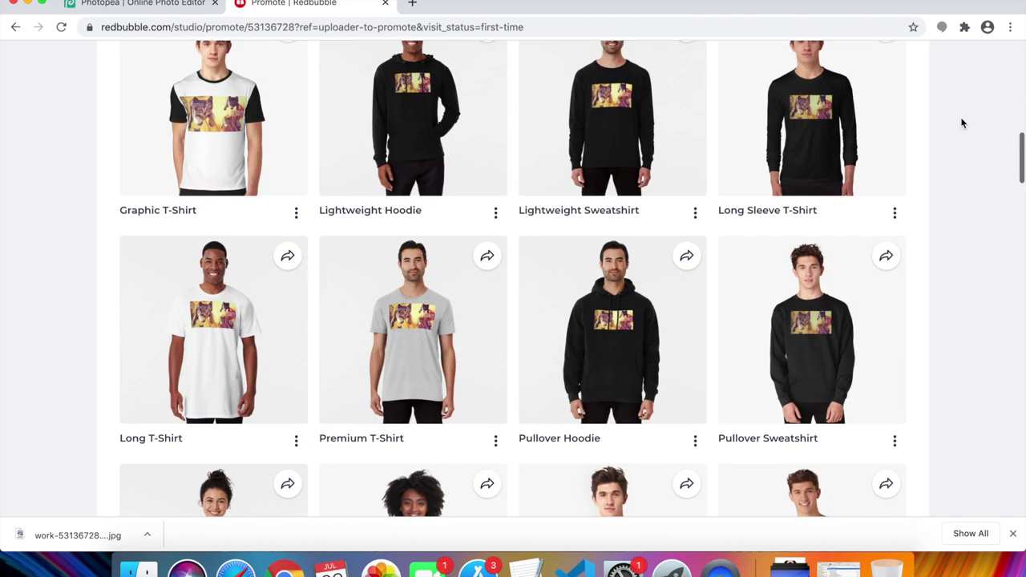
scroll(963, 123, "up", 3)
scroll(963, 123, "up", 8)
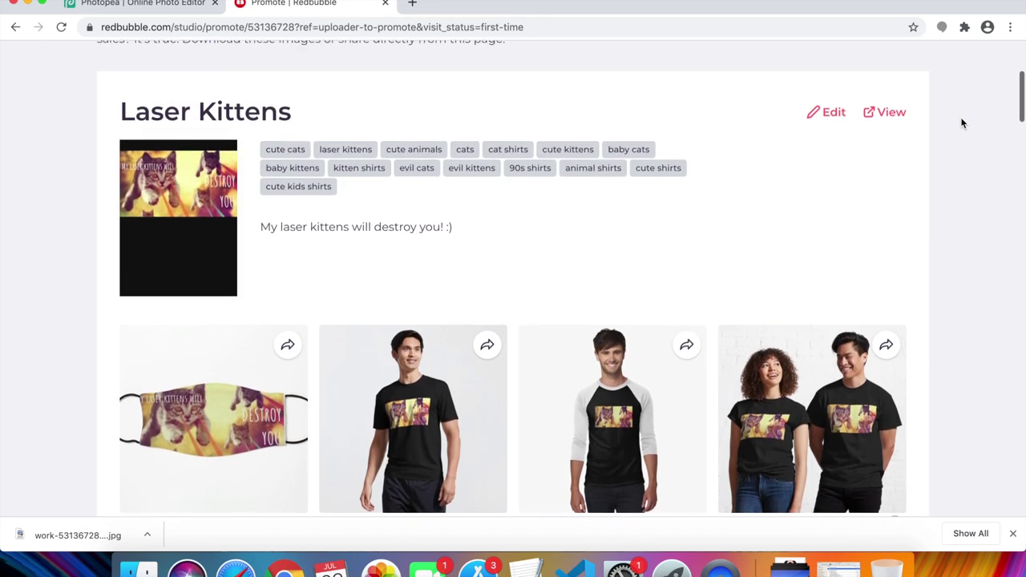
scroll(963, 123, "up", 3)
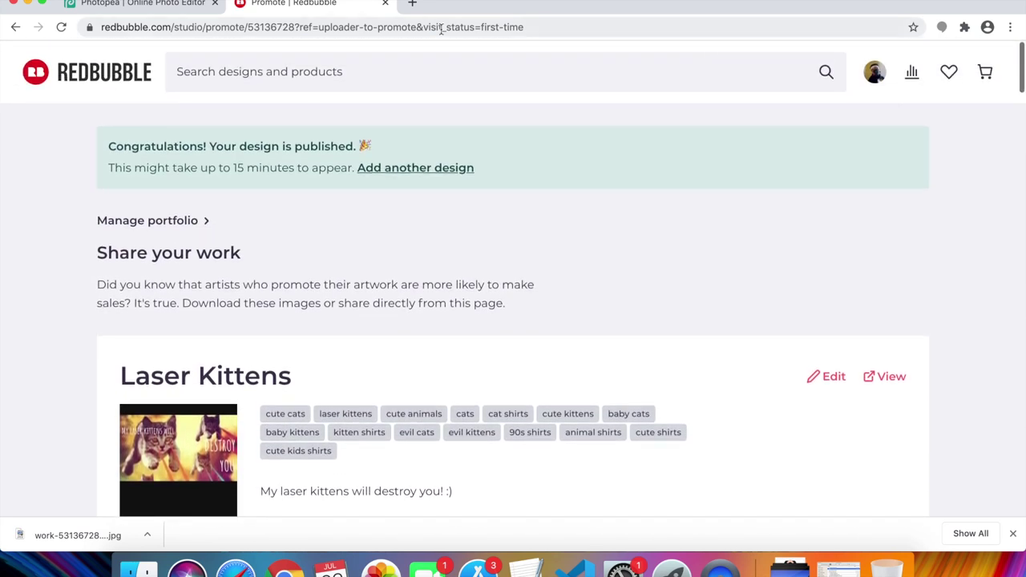
Open the Teespring website in a new browser tab
left_click(412, 3)
type("teespr")
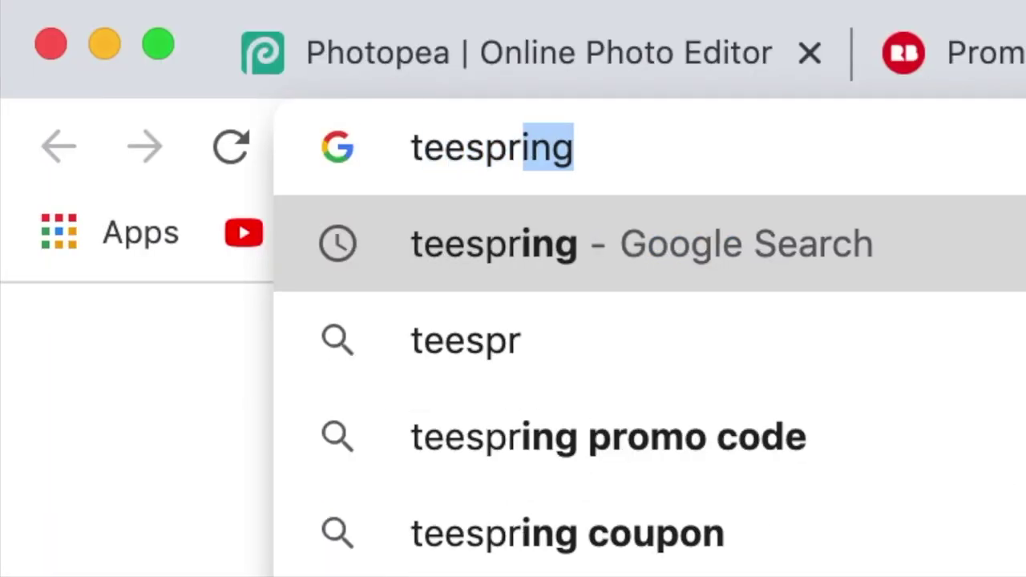
key("Return")
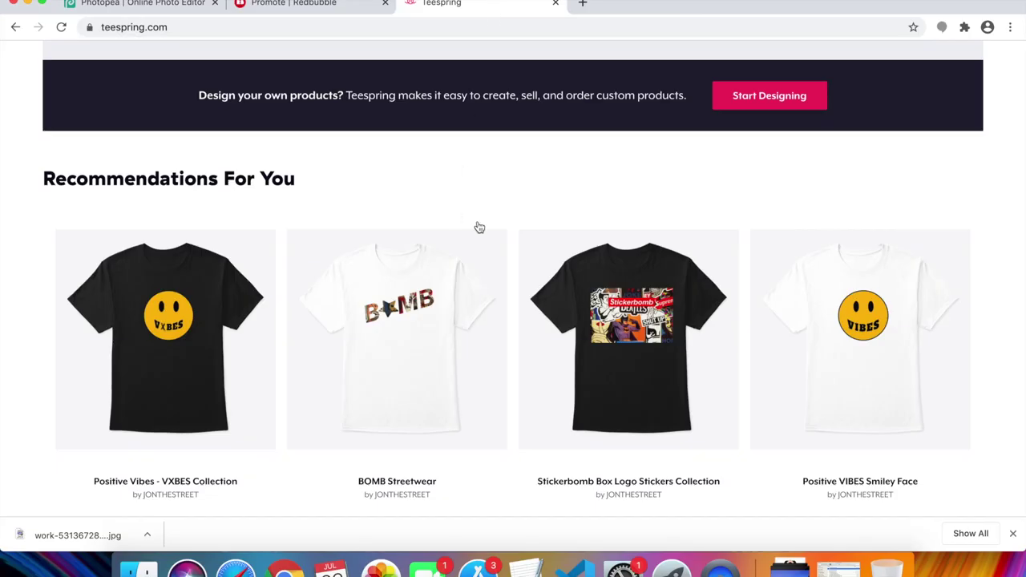
Browse Teespring's homepage, including Recommendations For You, Staff Picks and Teespring Athletics, and switch back to the Redbubble promote page
scroll(478, 228, "up", 10)
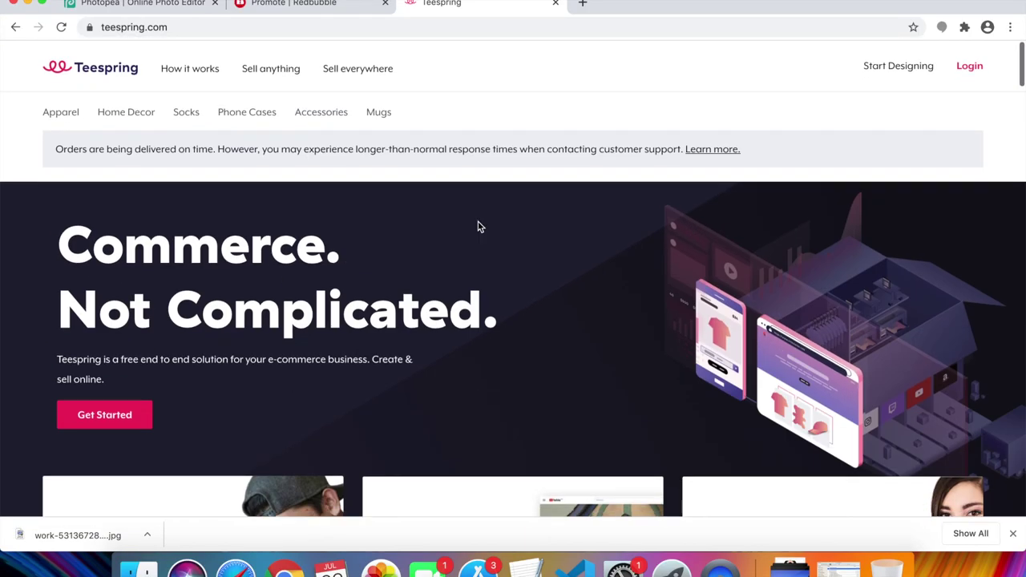
scroll(478, 224, "down", 10)
scroll(479, 227, "down", 8)
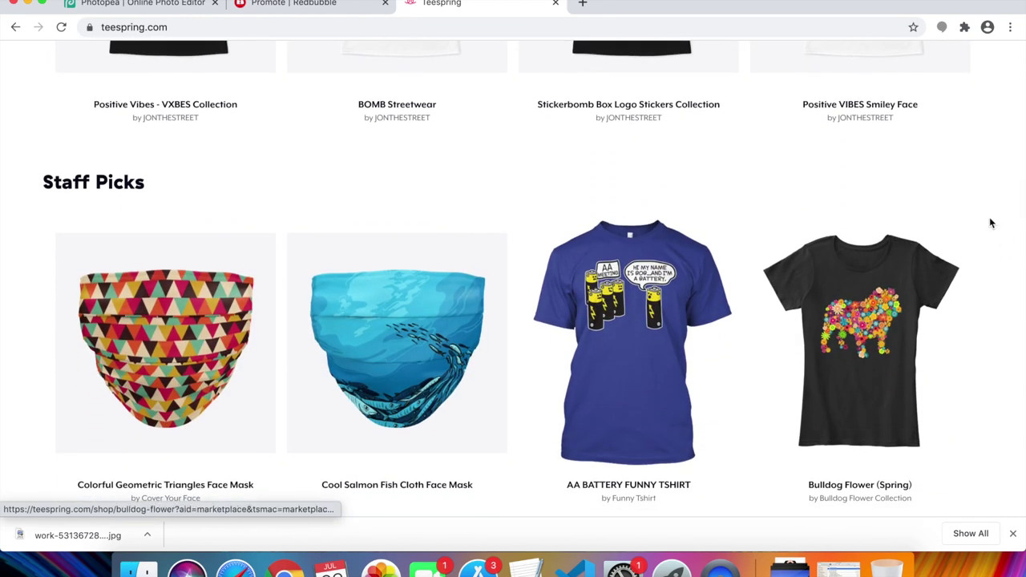
scroll(985, 202, "up", 5)
scroll(985, 203, "down", 4)
scroll(984, 203, "down", 2)
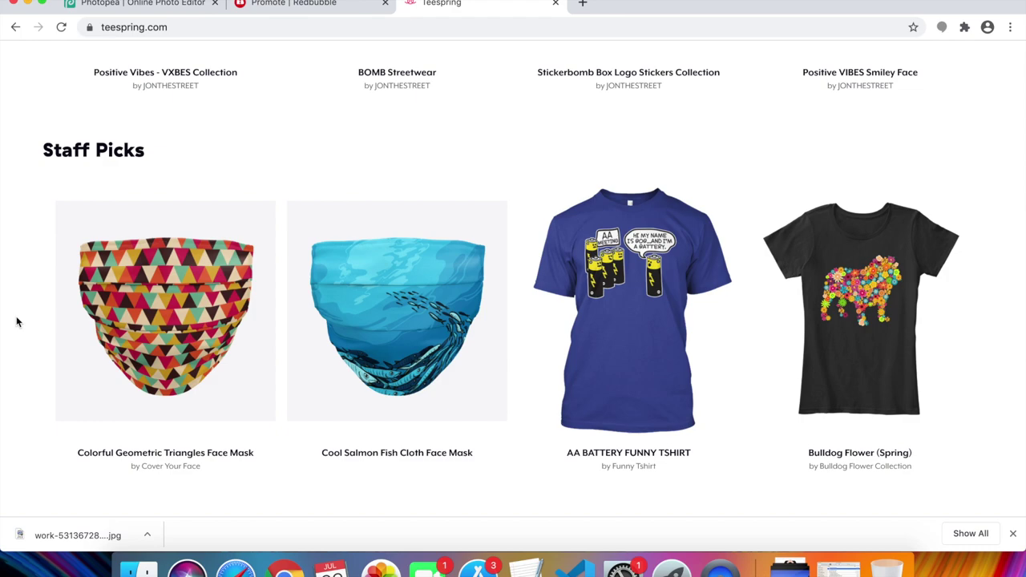
scroll(17, 321, "down", 10)
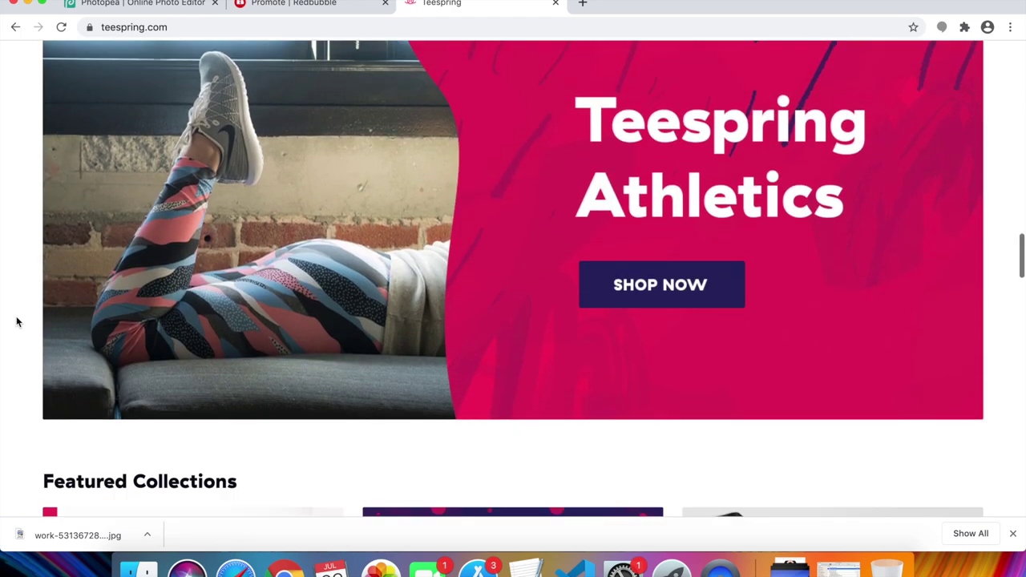
scroll(16, 321, "up", 10)
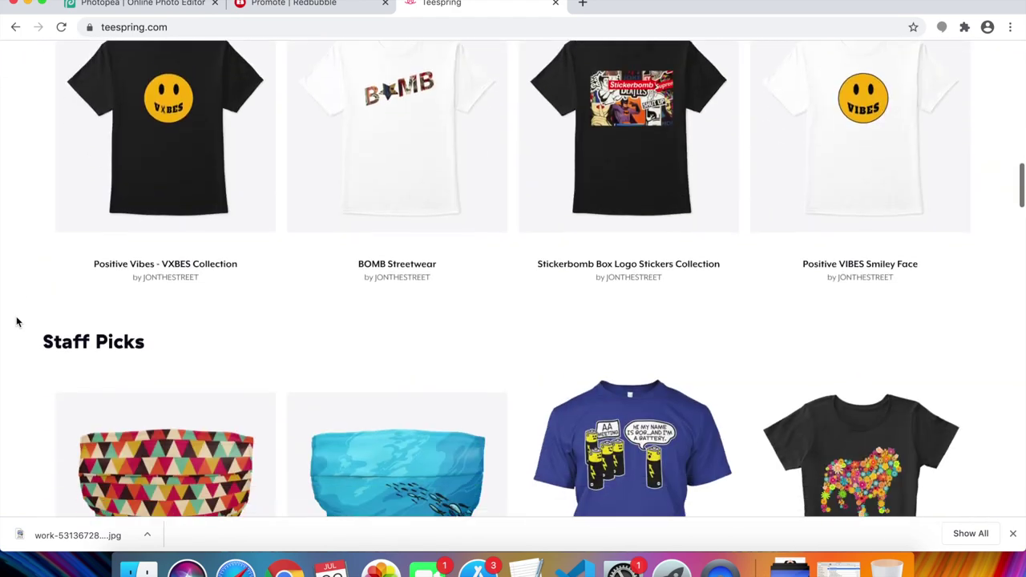
scroll(16, 321, "up", 2)
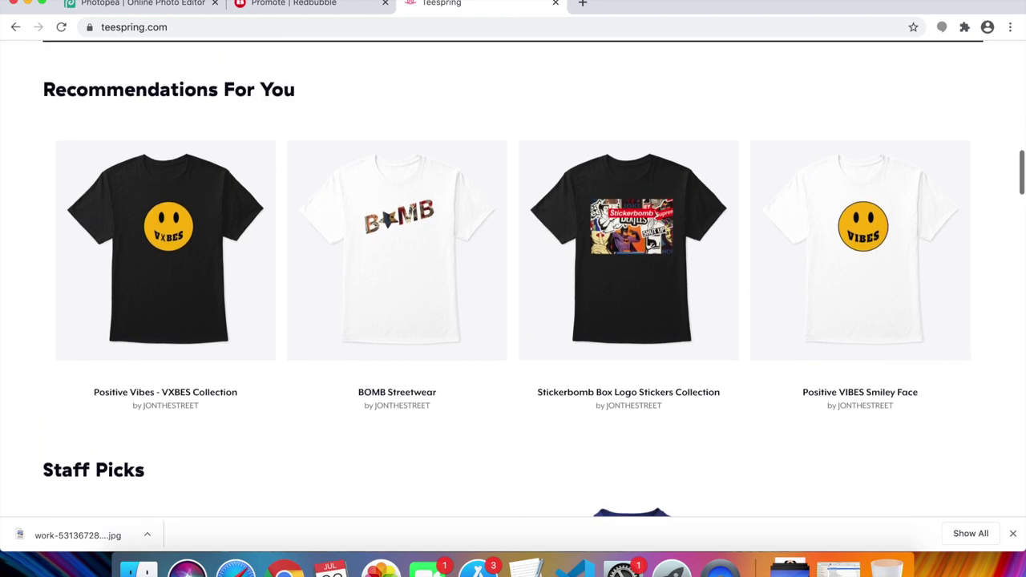
left_click(304, 8)
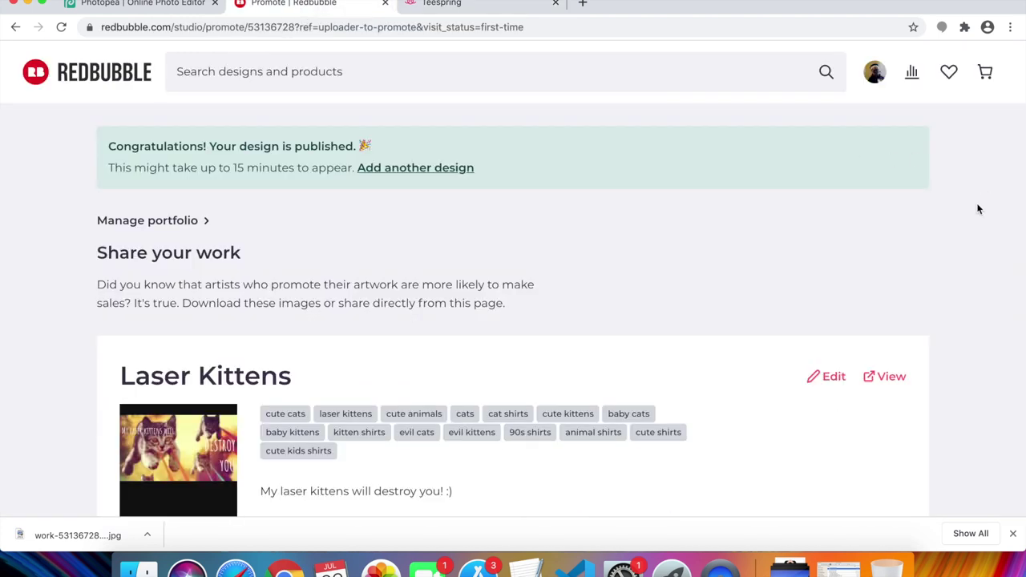